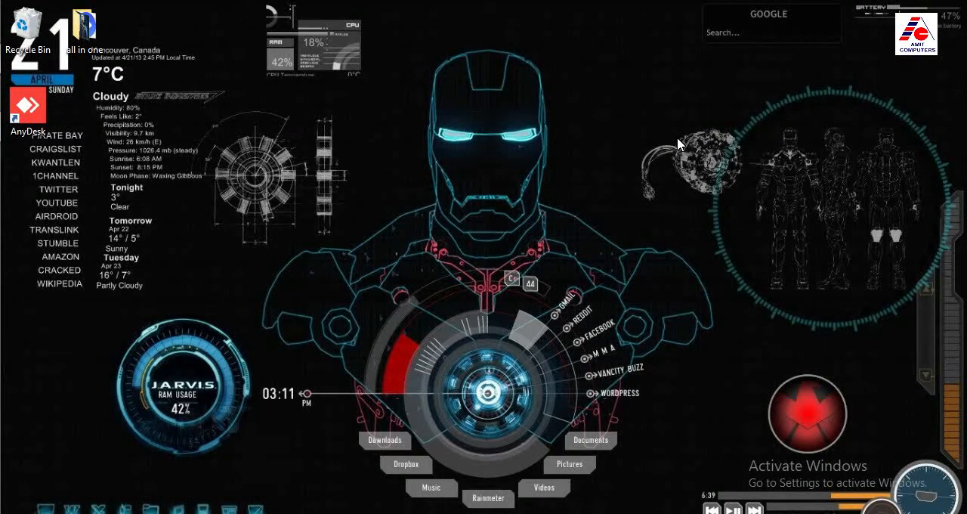
key(alt+Tab)
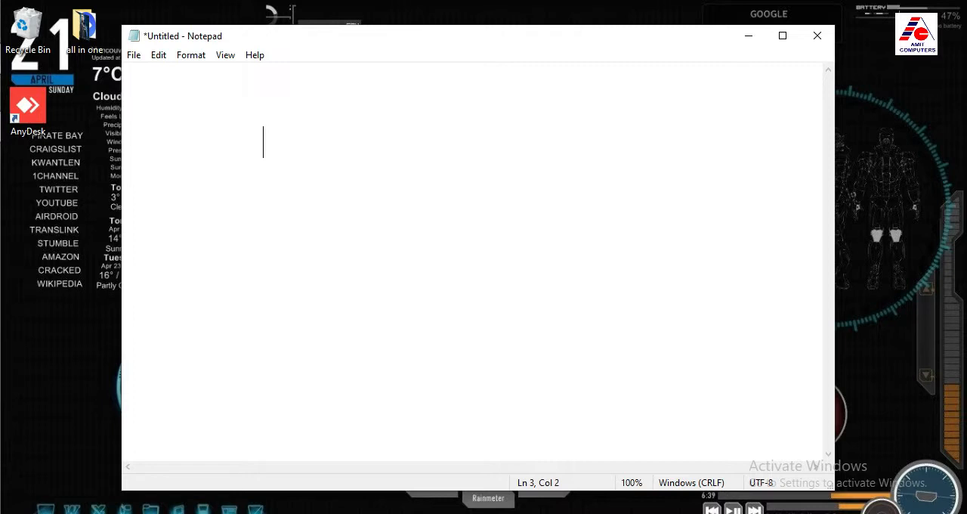
text(www)
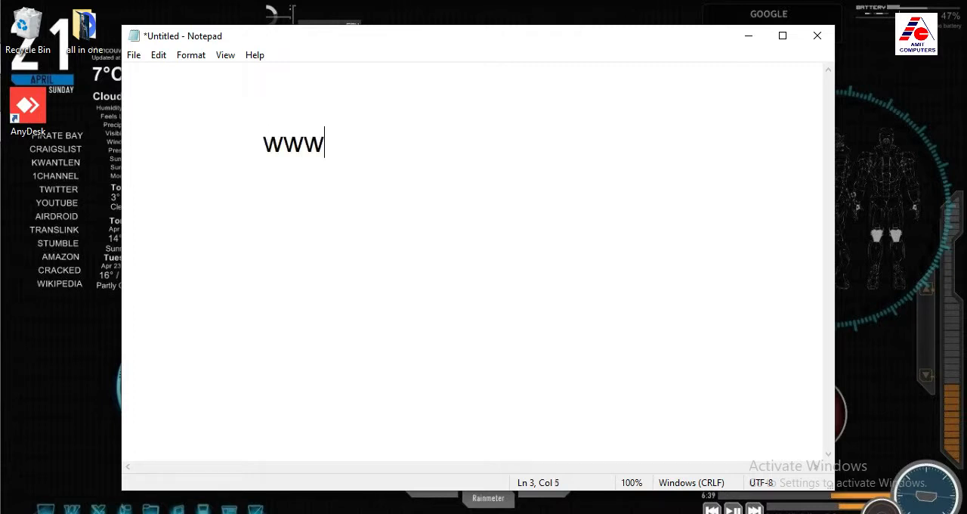
text(.clas)
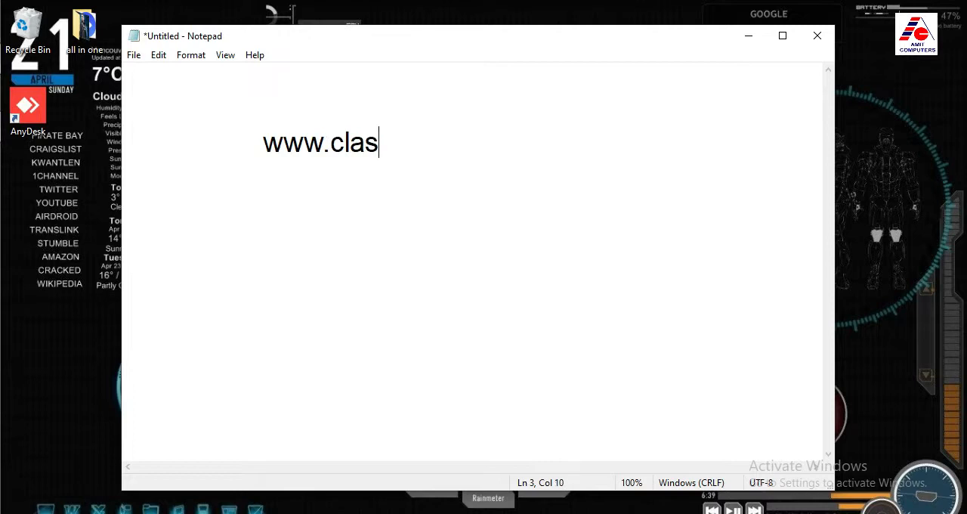
text(smarke)
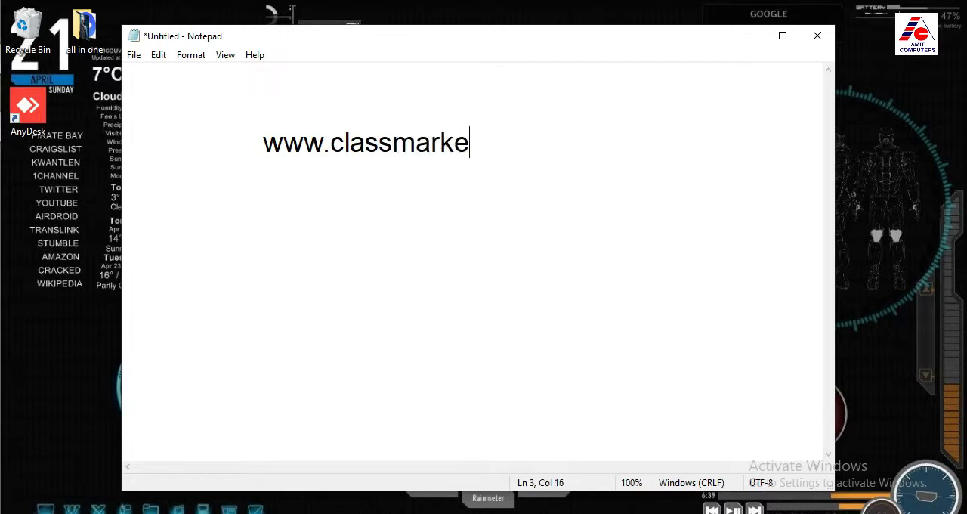
text(r.com)
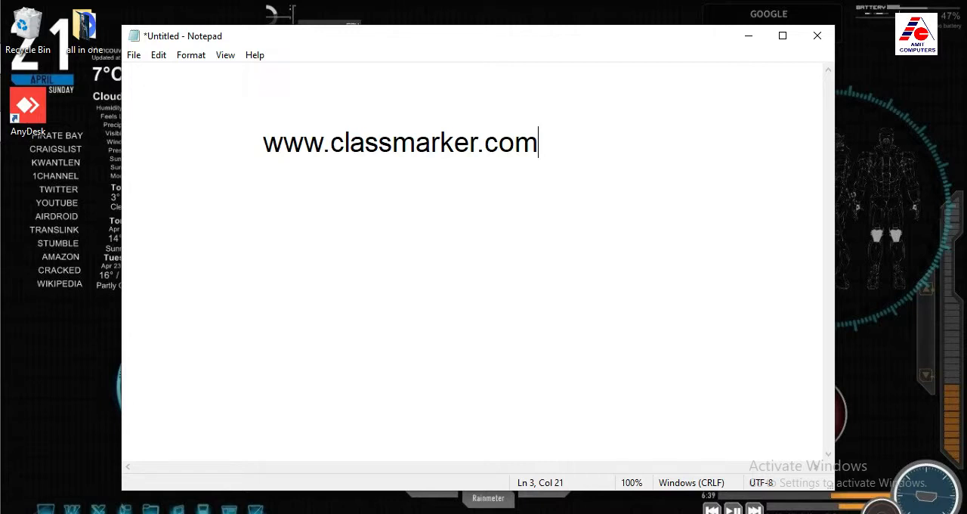
drag(570, 140, 297, 148)
click(299, 146)
Switch to the ClassMarker website in Chrome and open its Education pricing page
mouse_move(495, 508)
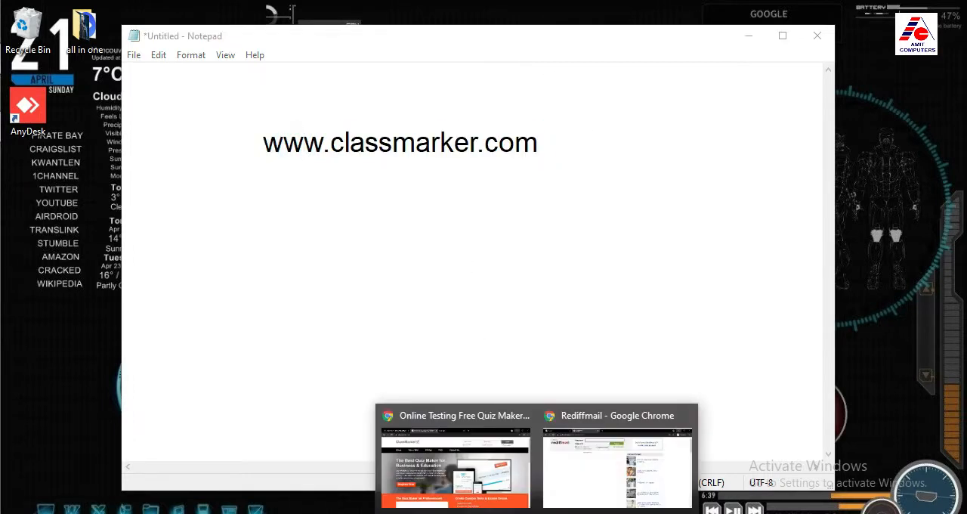
click(482, 488)
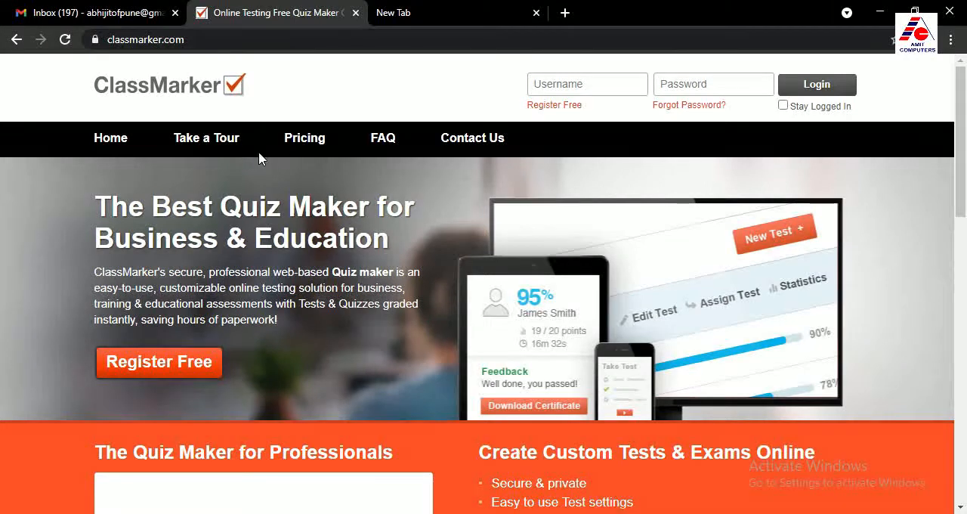
click(307, 143)
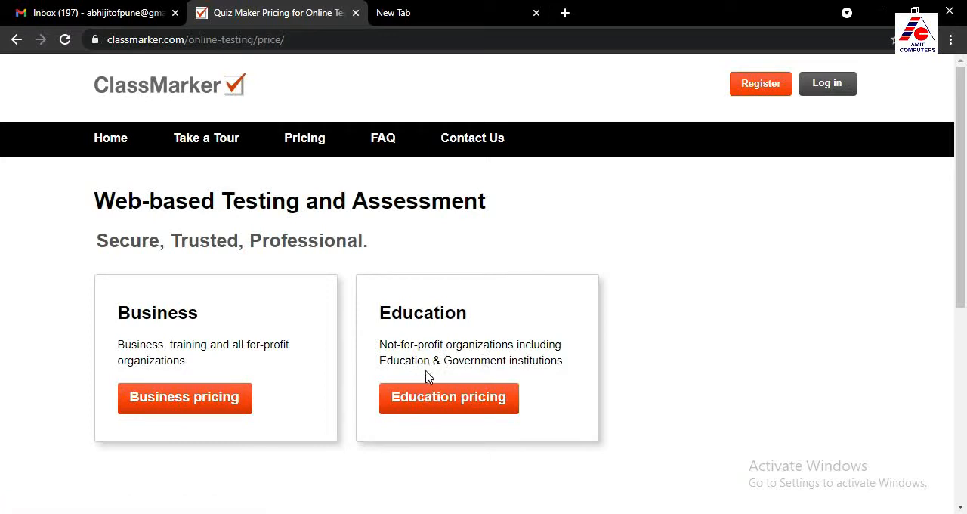
click(462, 404)
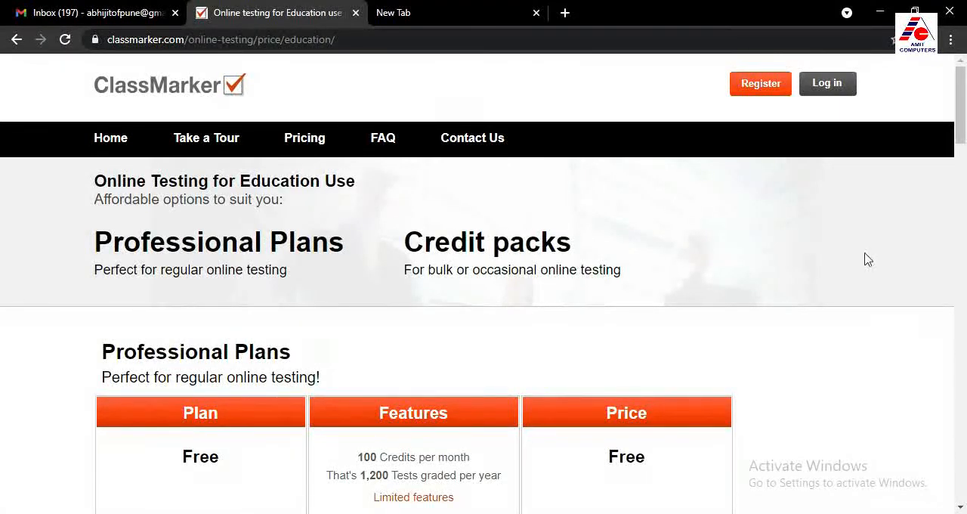
Examine the Professional Plans table, focusing on how many tests the Free plan grades per year
scroll(800, 313, down, 2)
scroll(800, 314, down, 3)
scroll(749, 299, up, 1)
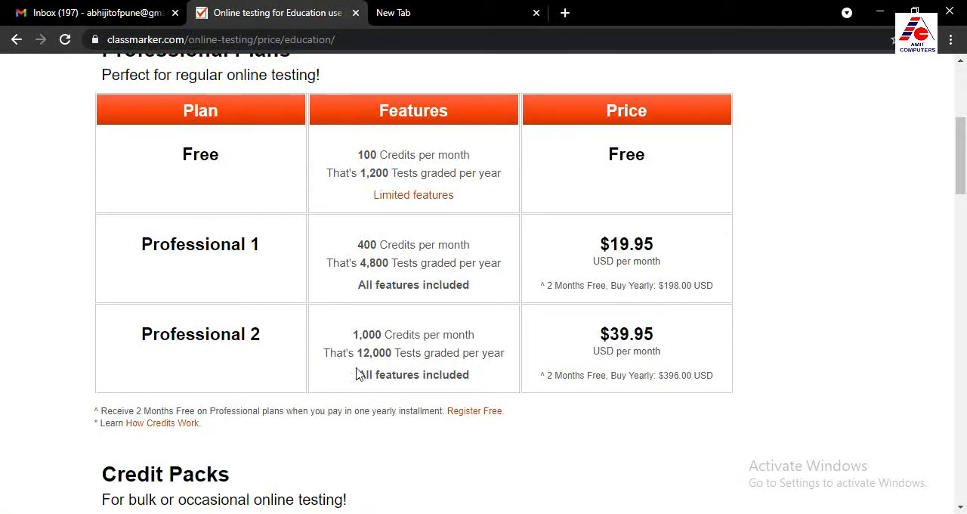
scroll(366, 374, up, 1)
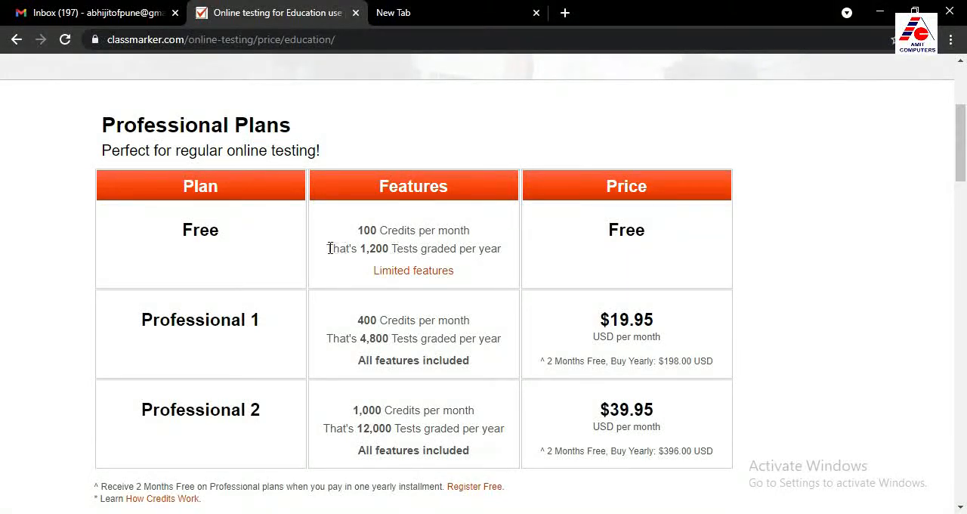
drag(330, 248, 512, 264)
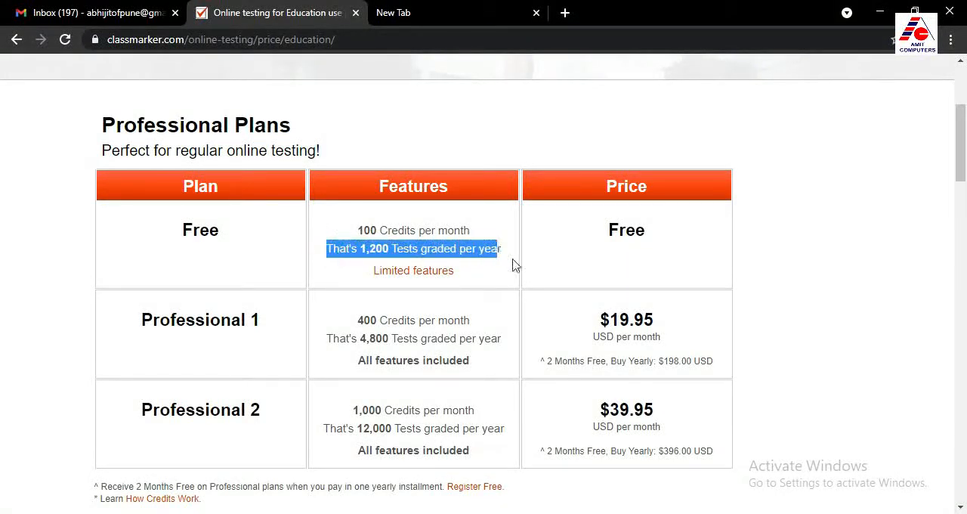
click(506, 258)
drag(360, 249, 485, 249)
click(387, 250)
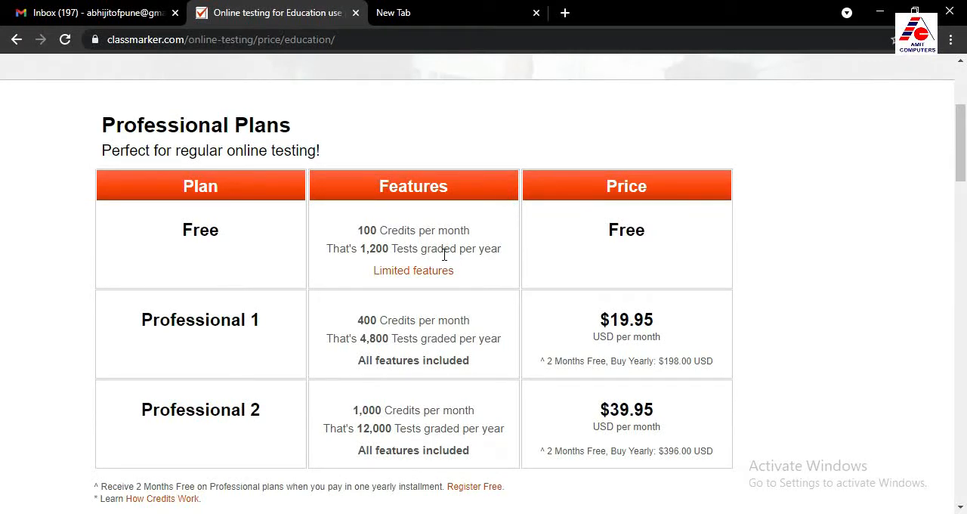
scroll(384, 254, up, 3)
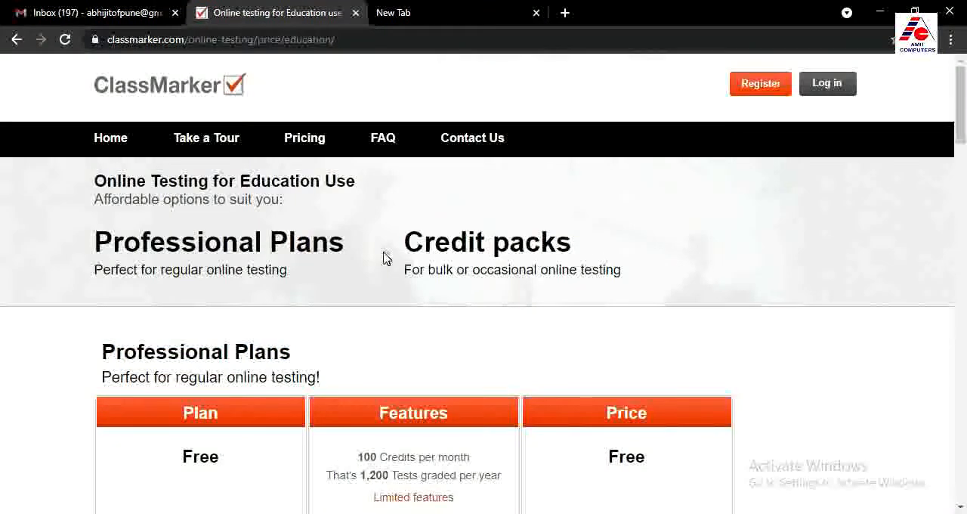
Return to the ClassMarker home page and open the free administrator registration for Education use to create tests
click(114, 144)
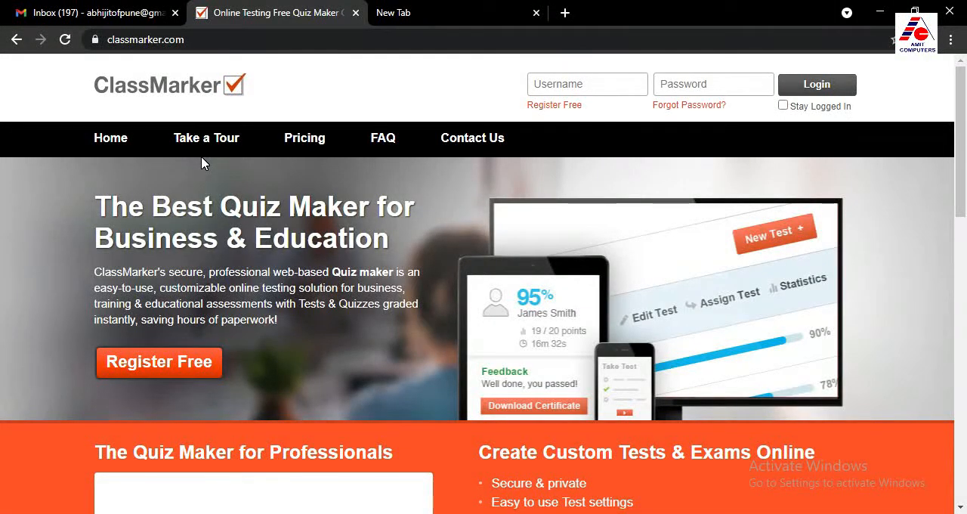
click(558, 112)
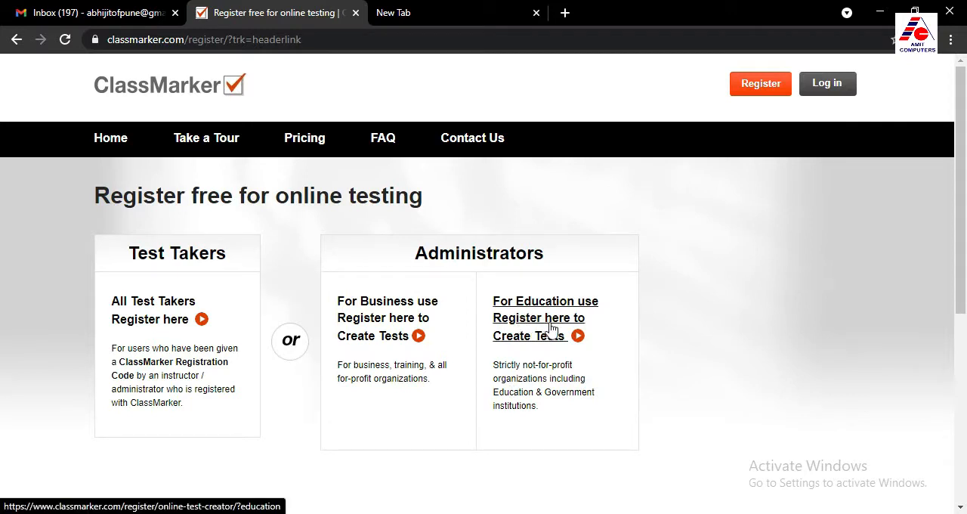
click(533, 346)
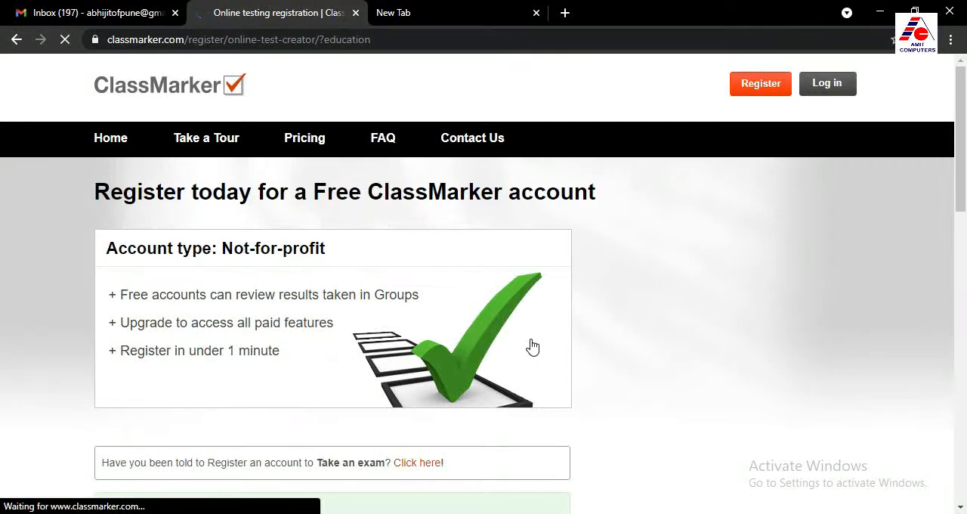
Review the not-for-profit account information, the Before You Register notes and the fields of the registration form
scroll(243, 278, down, 1)
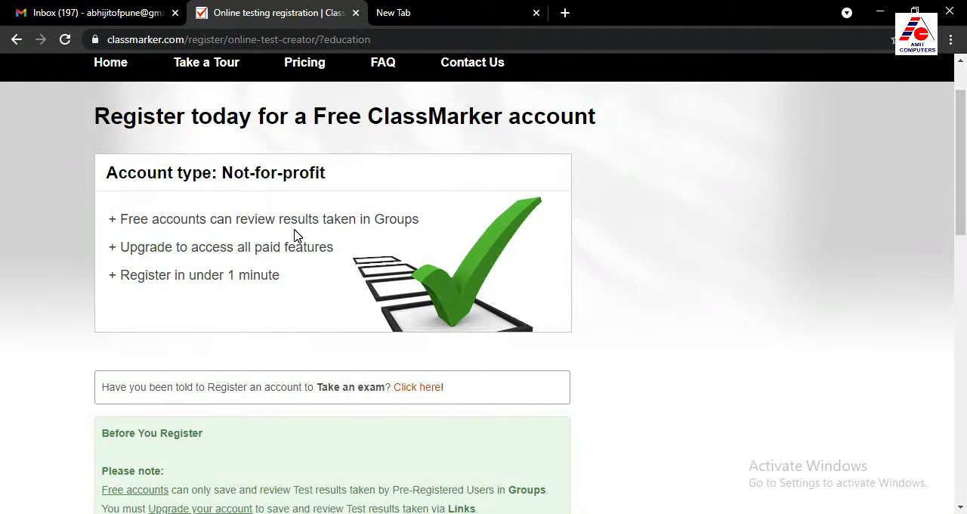
scroll(360, 240, up, 1)
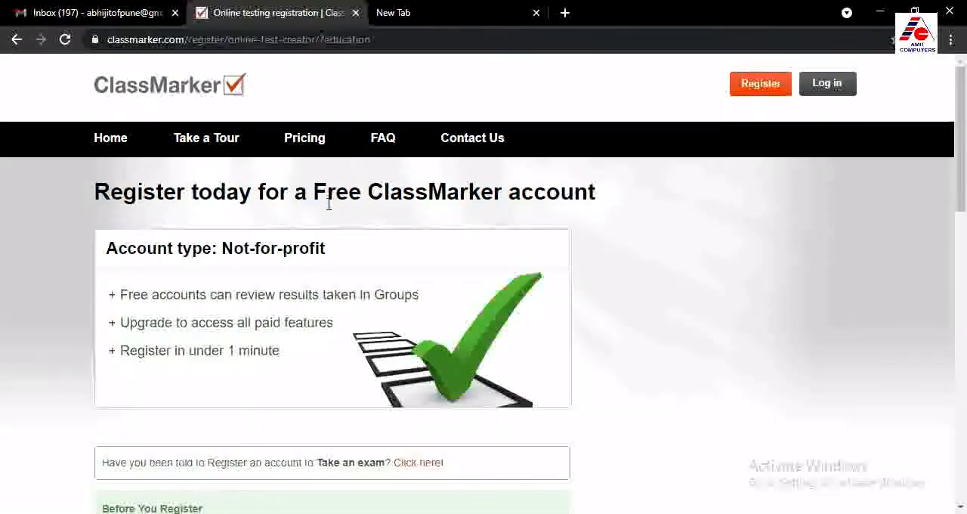
scroll(400, 216, down, 4)
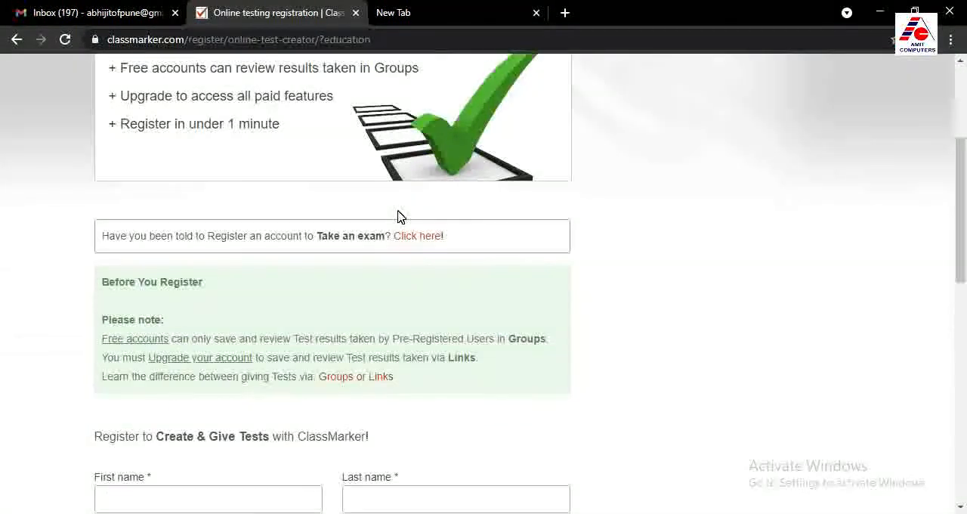
scroll(399, 218, down, 1)
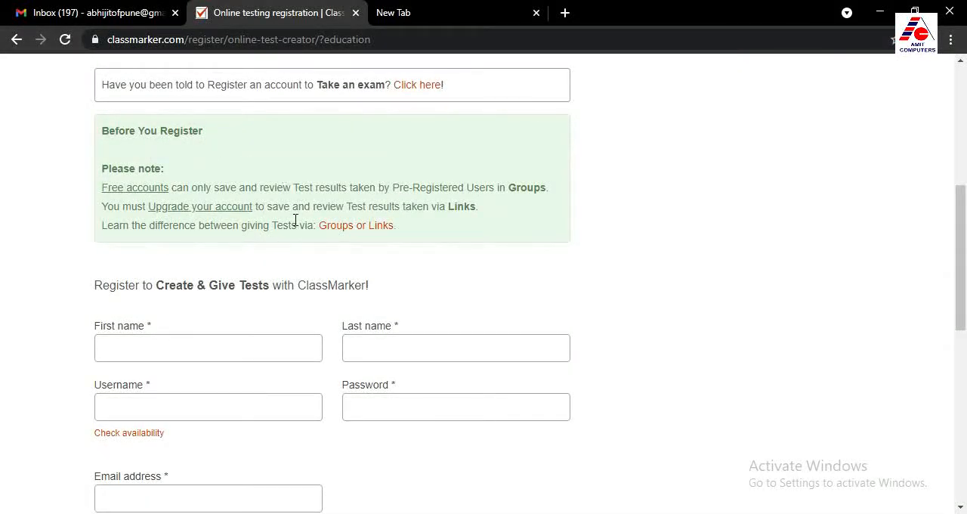
scroll(287, 222, down, 1)
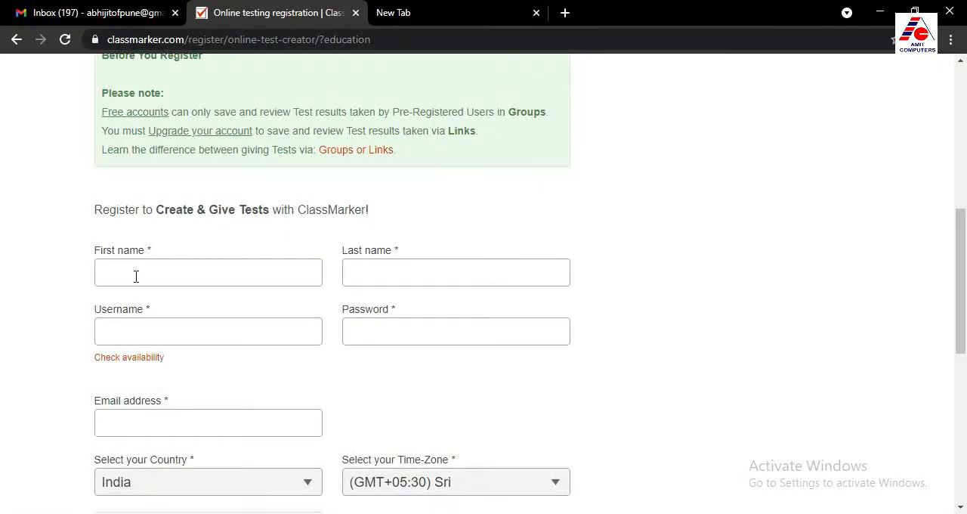
scroll(149, 276, down, 2)
scroll(149, 276, up, 2)
Fill in the registrant's first name and last name in the registration form
click(138, 272)
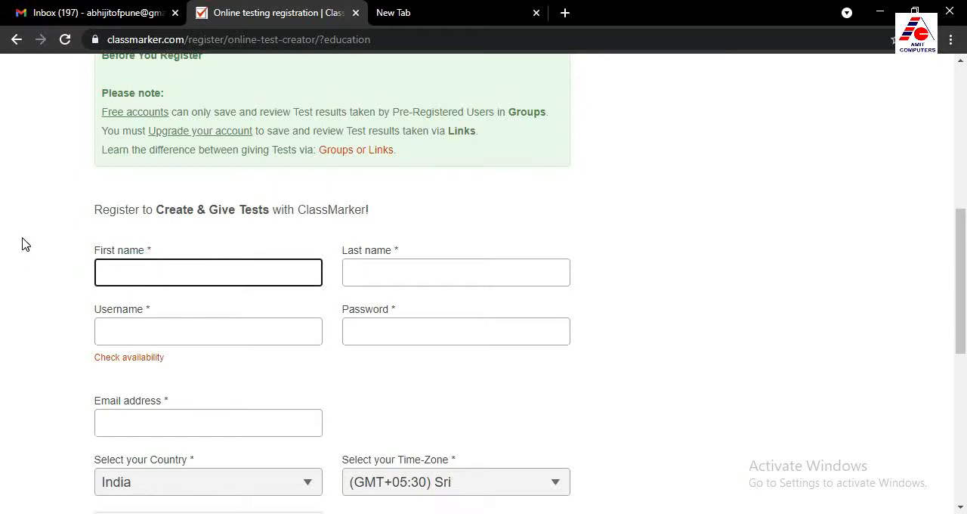
text(Abhijit)
key(Tab)
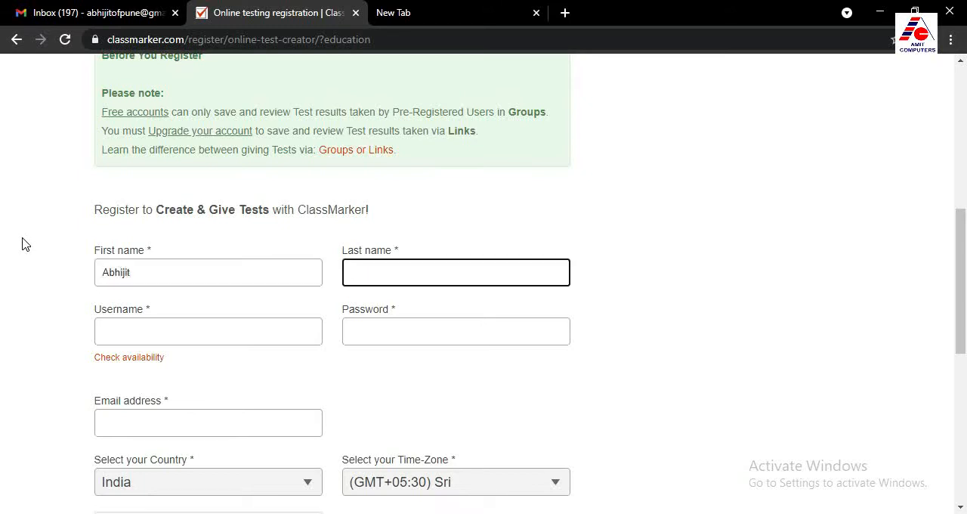
text(D)
key(Tab)
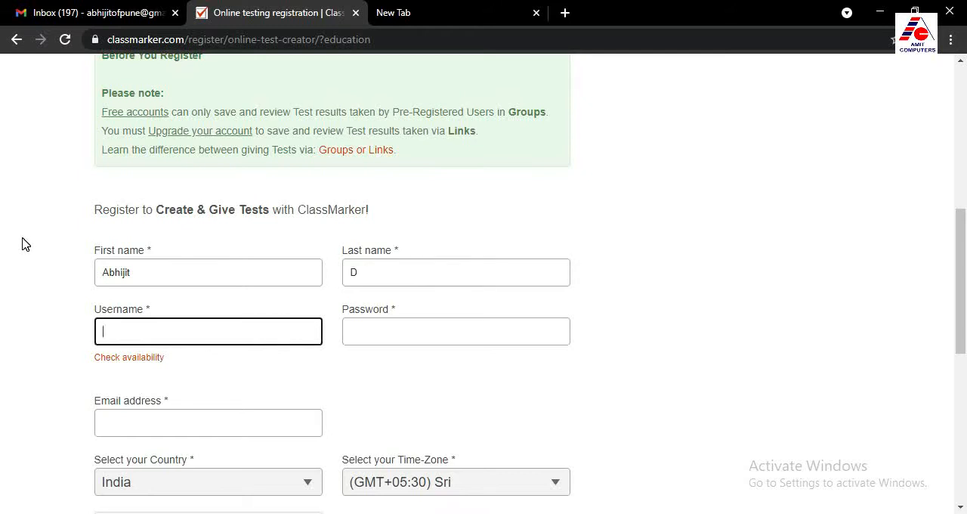
Enter the chosen username in the registration form and check its availability
text(abhijitofpune)
key(Tab)
key(Return)
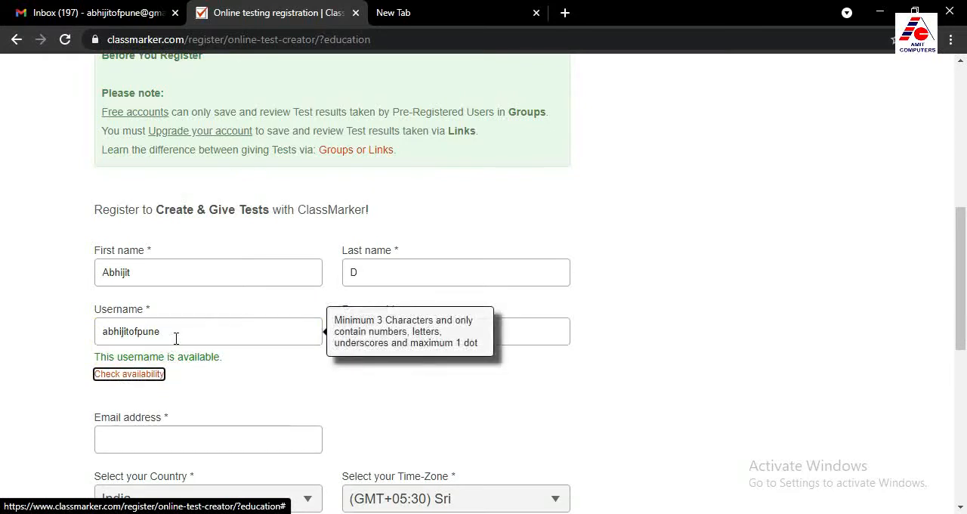
Enter the account password and the registrant's email address in the registration form
click(364, 337)
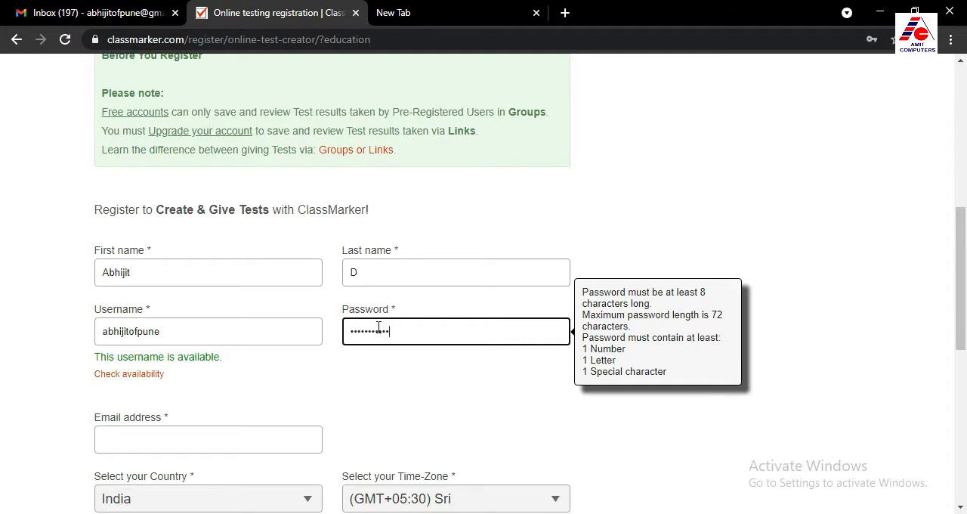
scroll(385, 380, down, 1)
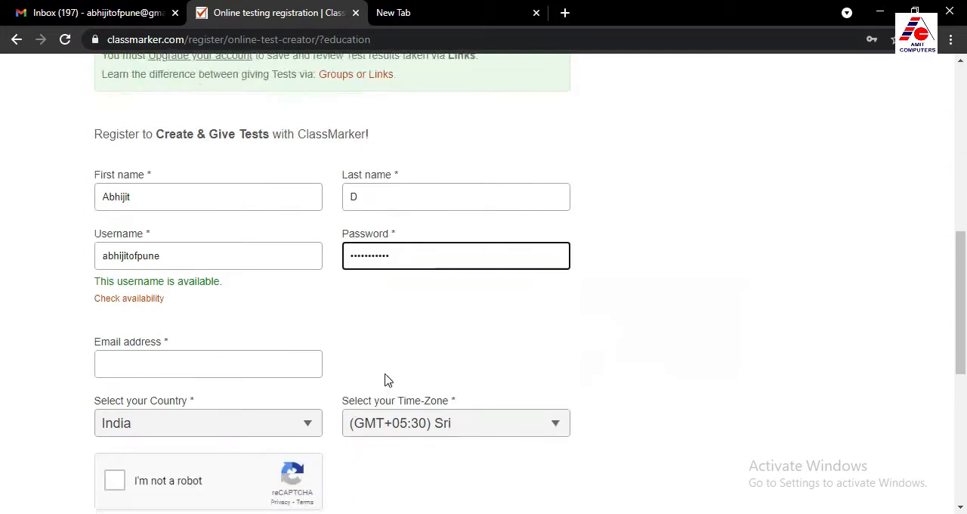
click(161, 363)
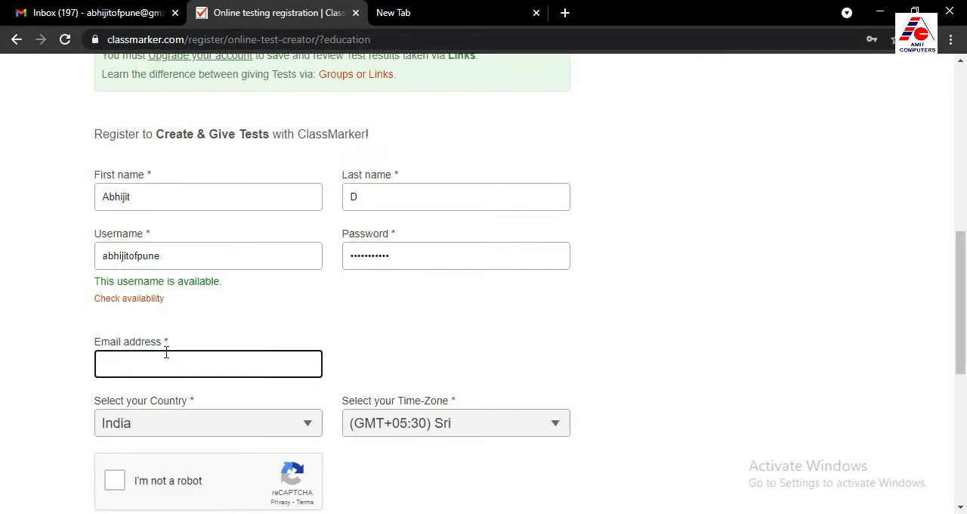
Complete the "I'm not a robot" check, opt in to New Feature email updates, and agree to the Terms & Conditions and Privacy Policy
scroll(168, 350, down, 1)
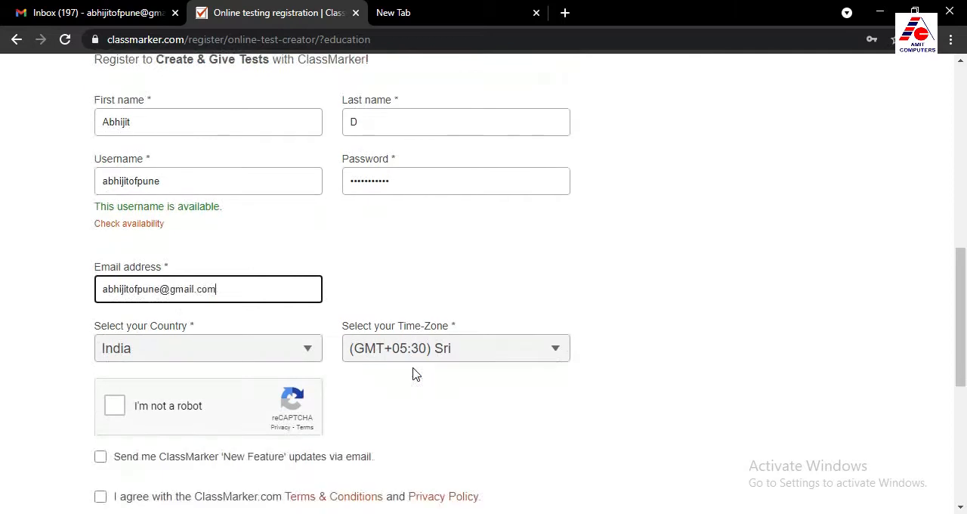
scroll(334, 376, down, 1)
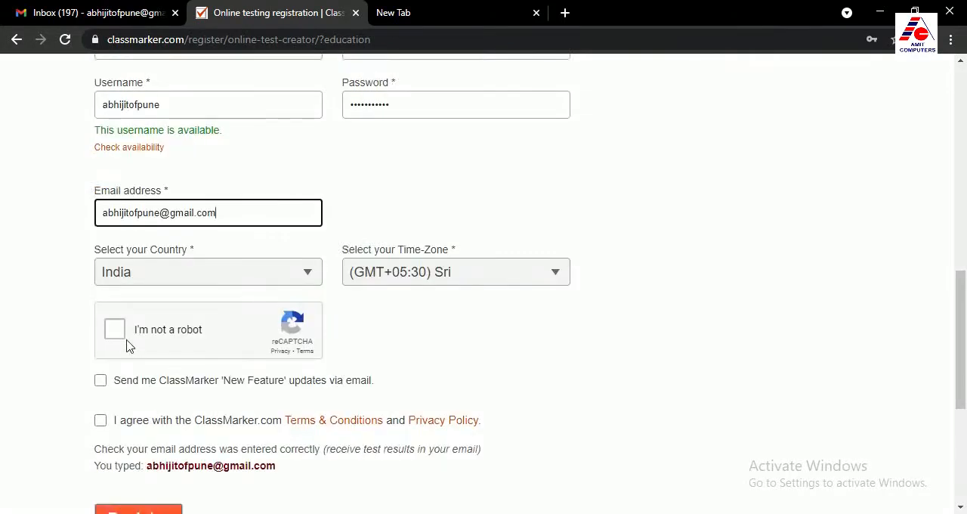
click(118, 331)
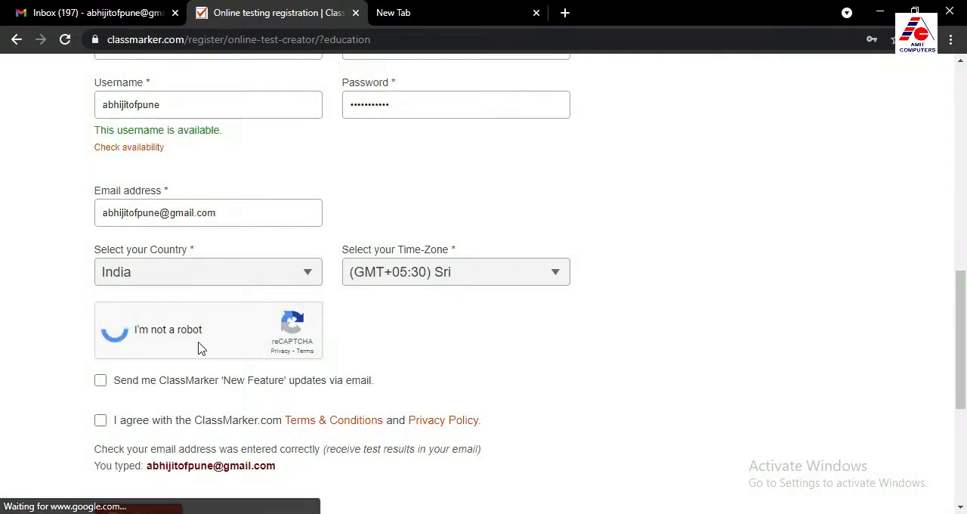
scroll(200, 347, down, 1)
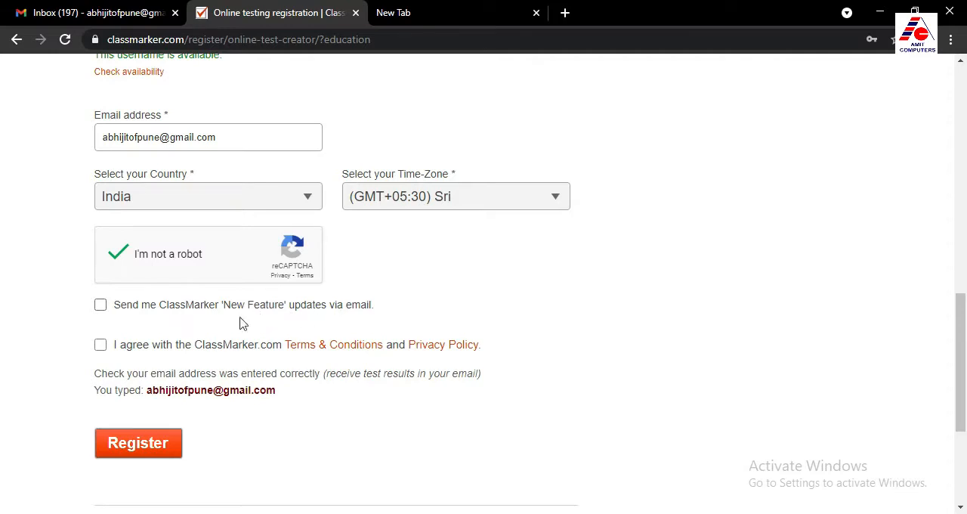
click(102, 308)
click(101, 346)
scroll(355, 406, up, 3)
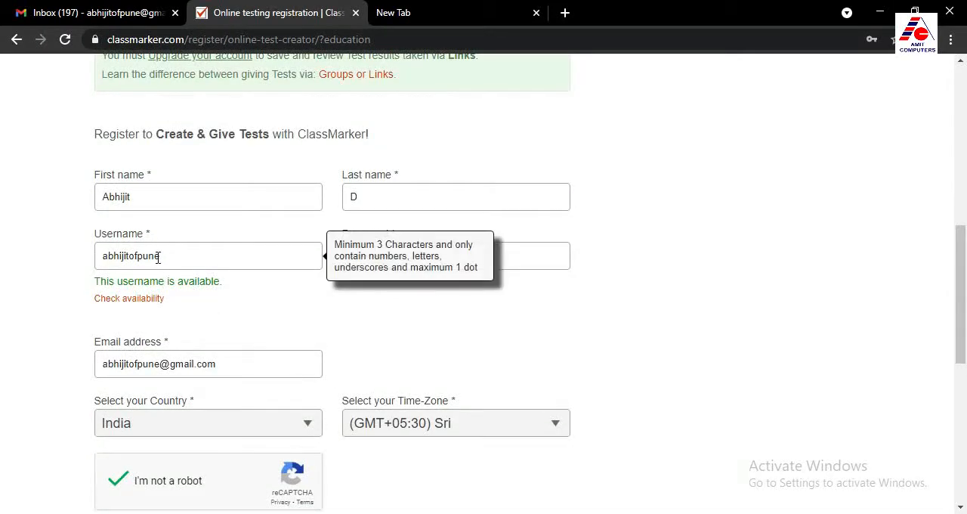
mouse_move(397, 257)
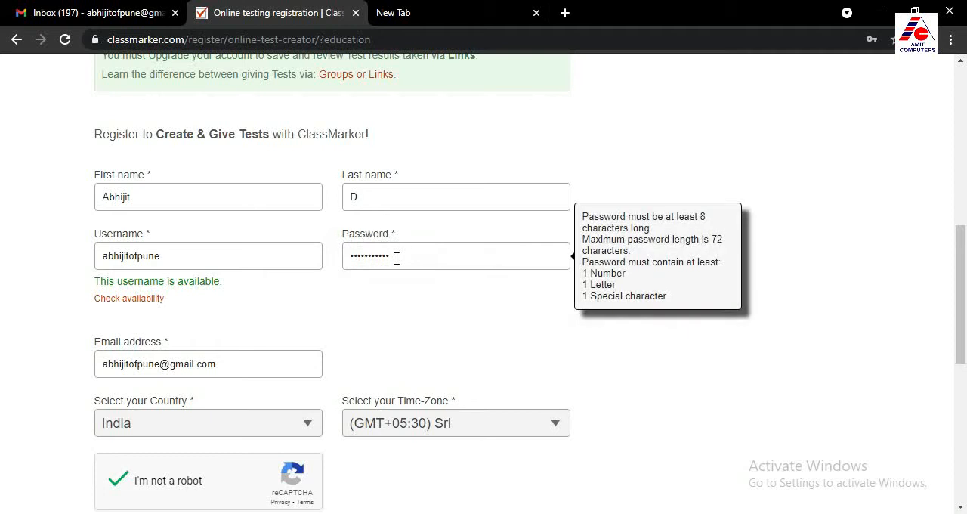
Review the filled-in username and password fields and submit the ClassMarker registration form
mouse_move(199, 261)
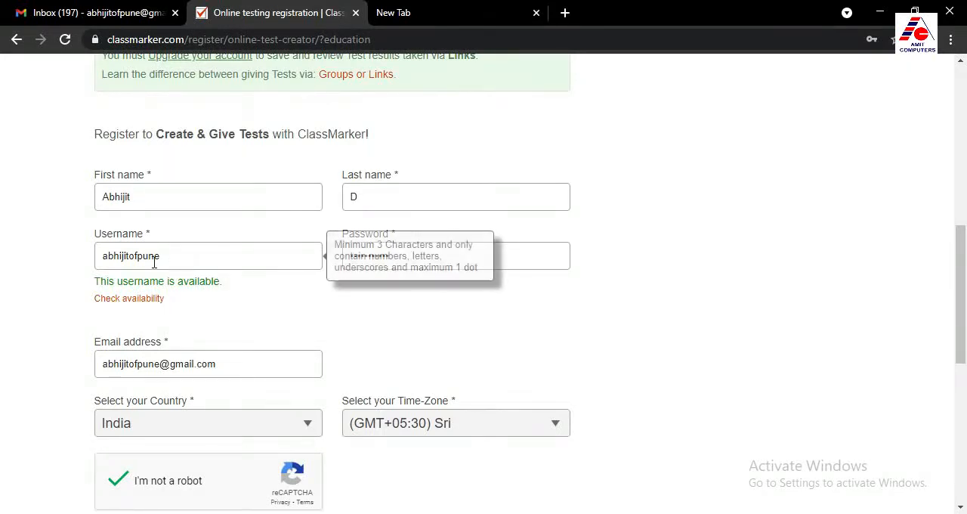
mouse_move(500, 265)
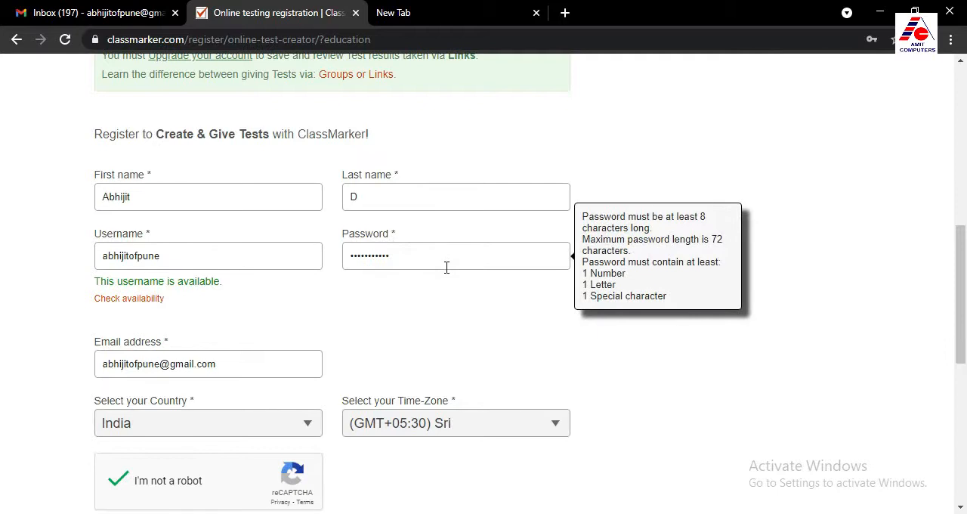
scroll(446, 268, down, 5)
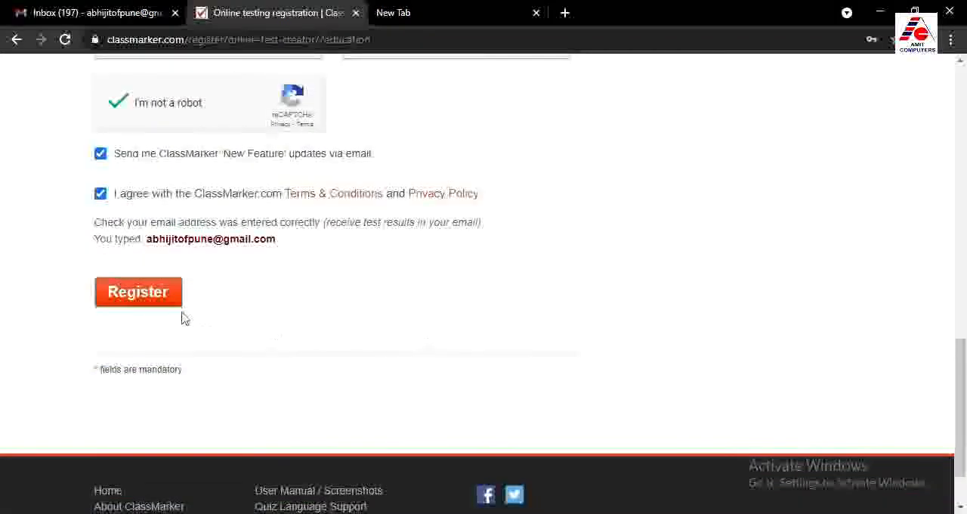
click(143, 297)
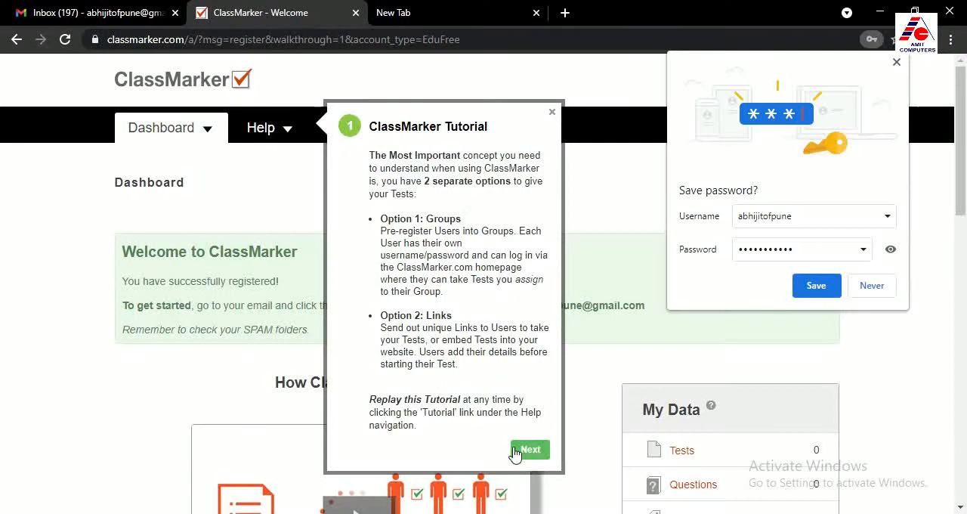
Save the new account's login in the browser and close the ClassMarker tutorial at Creating Tests
click(527, 452)
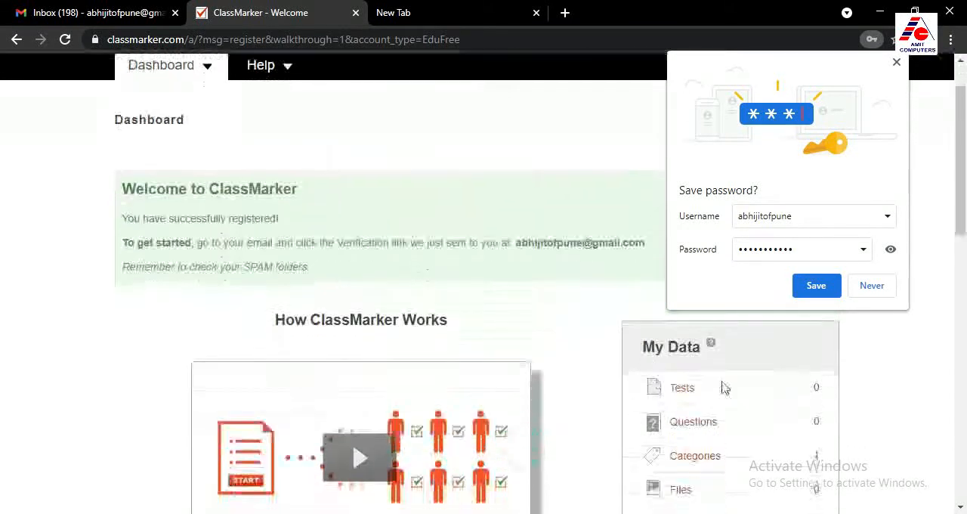
click(816, 286)
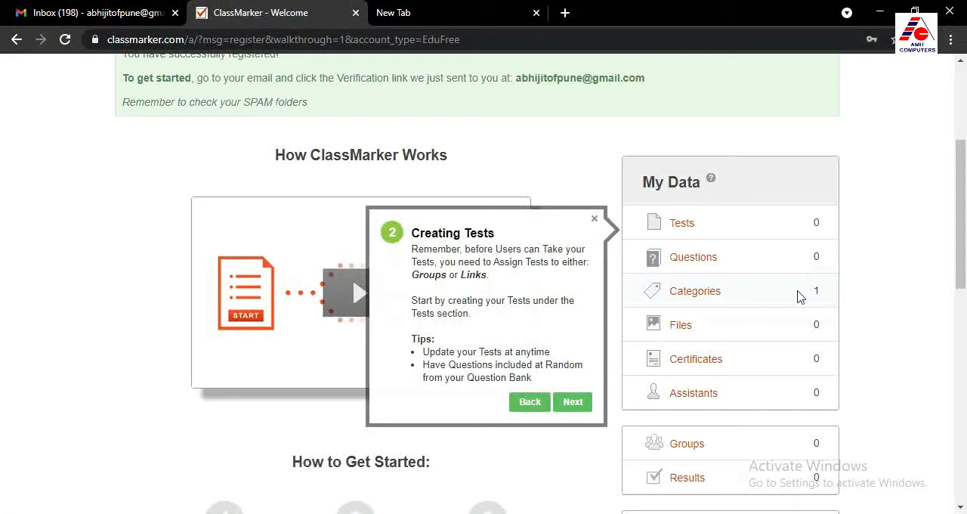
click(594, 218)
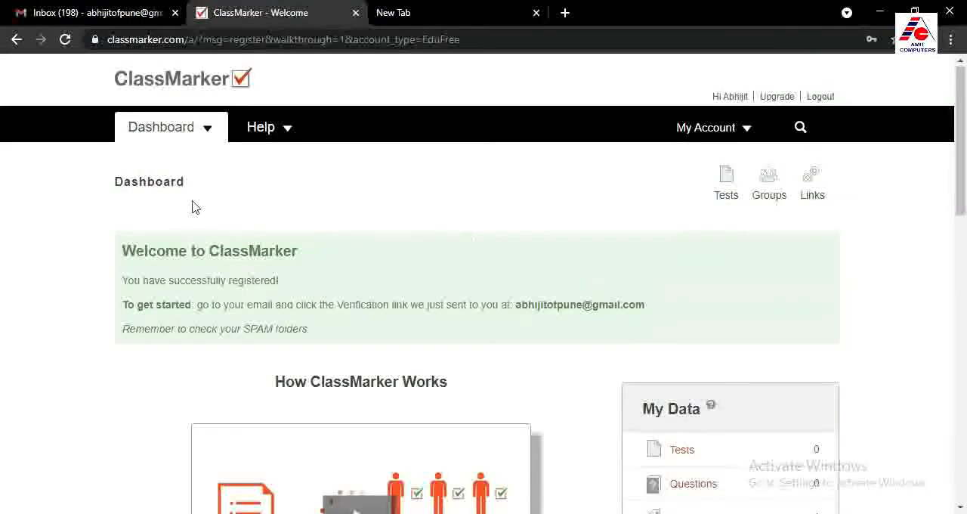
Examine the new account's dashboard, including the welcome notice, How ClassMarker Works, My Data and Learn More sections
scroll(889, 288, down, 1)
scroll(890, 289, down, 2)
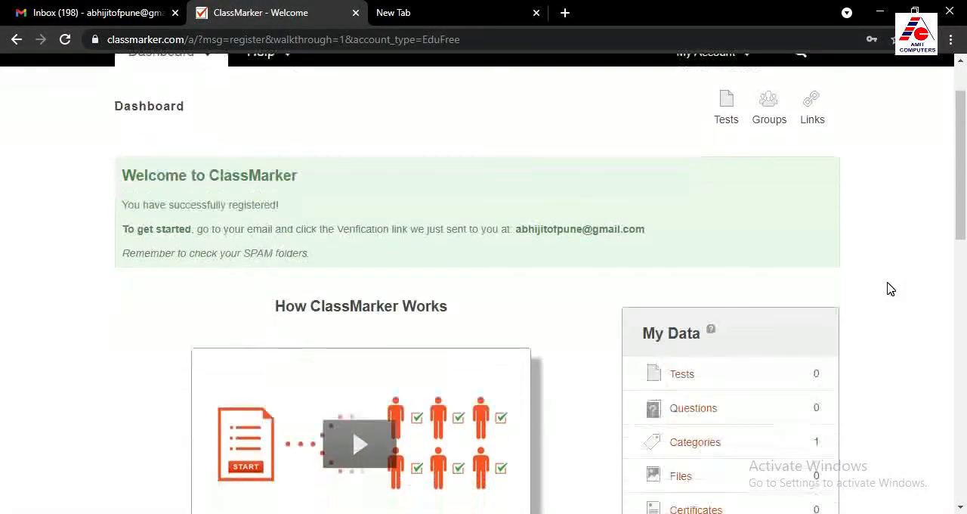
scroll(889, 288, up, 2)
scroll(832, 288, down, 2)
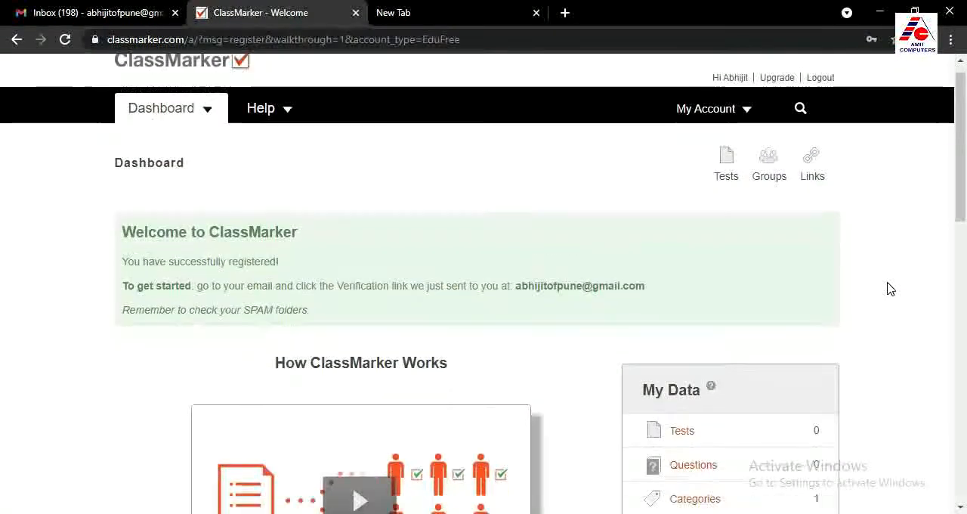
scroll(332, 333, down, 2)
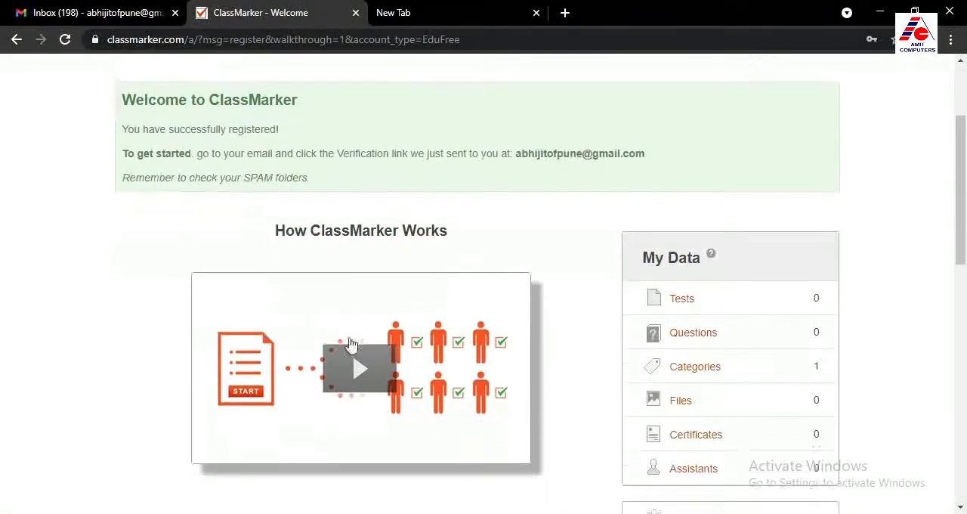
scroll(387, 367, down, 2)
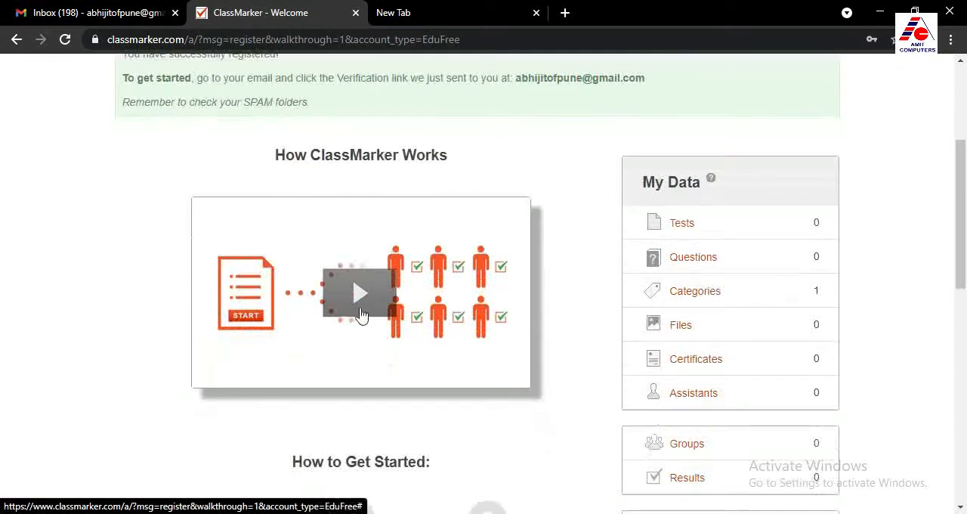
scroll(382, 333, down, 2)
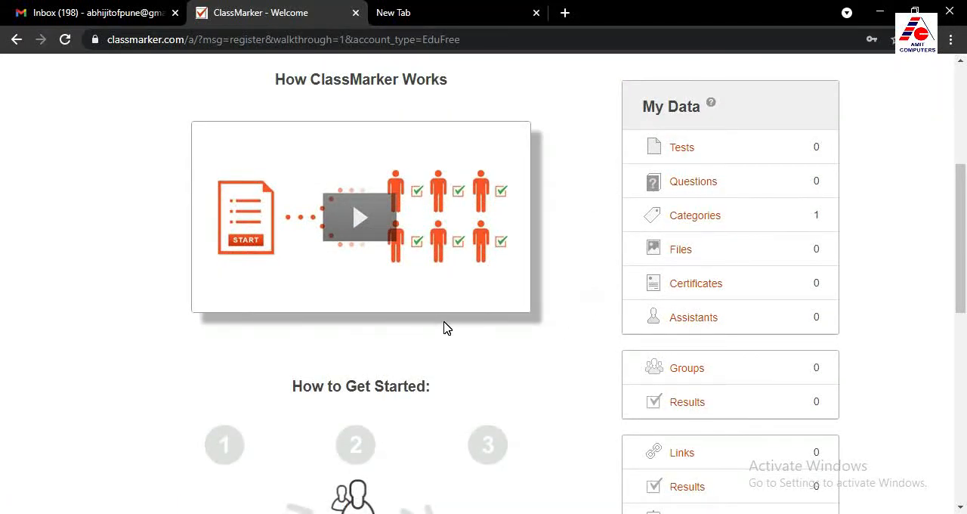
scroll(444, 325, down, 5)
scroll(446, 326, down, 2)
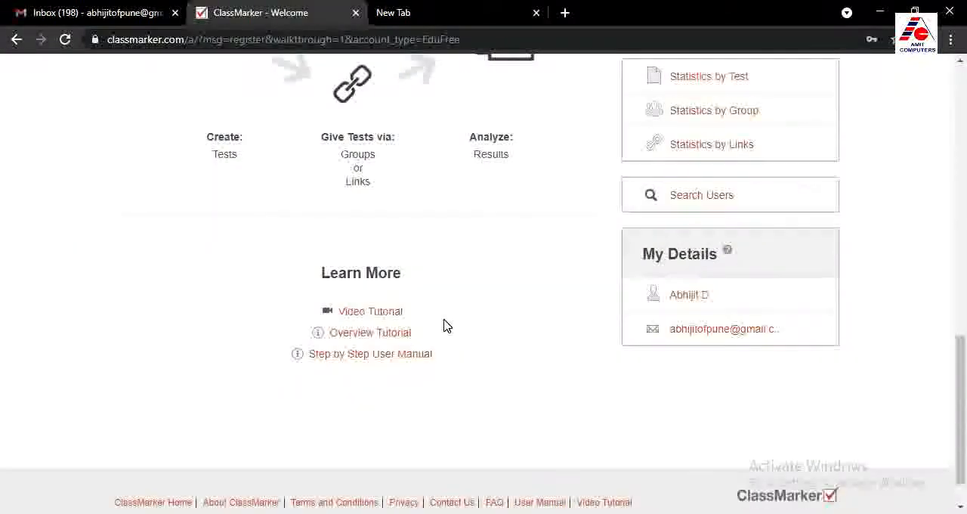
scroll(446, 325, up, 8)
scroll(514, 337, up, 3)
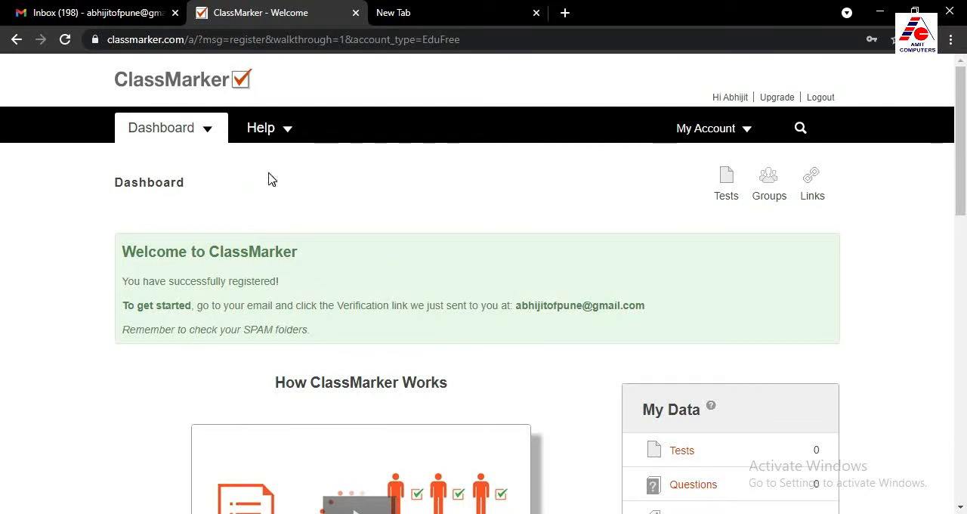
mouse_move(250, 147)
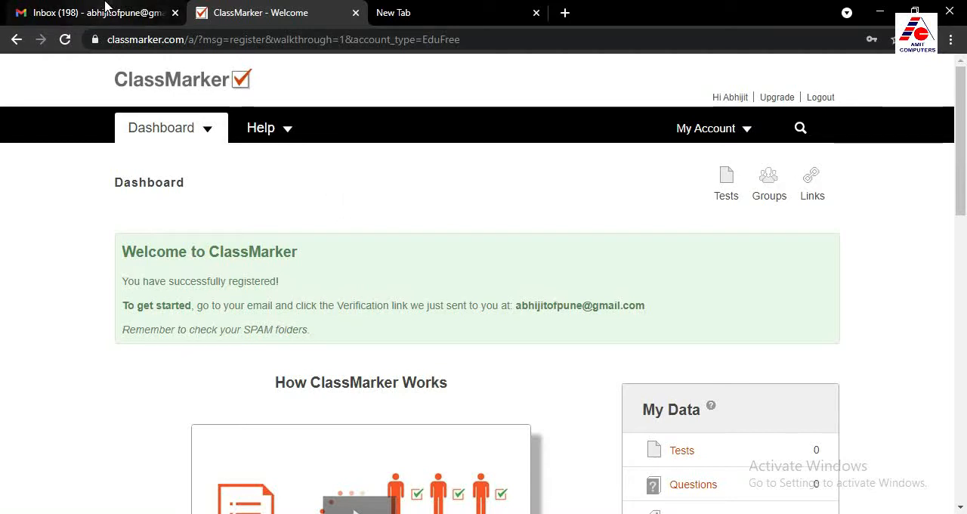
Switch to Gmail, open the Welcome to ClassMarker email and read its username and verification instructions
click(105, 9)
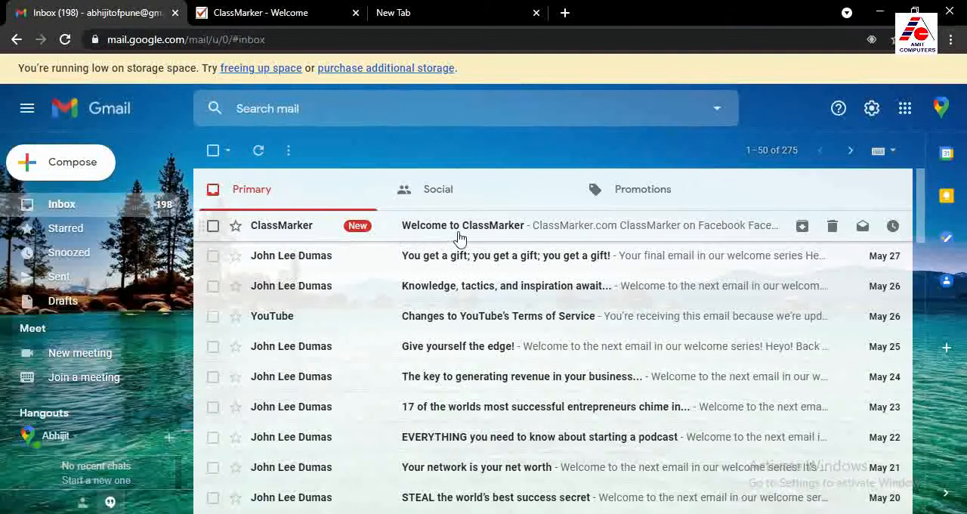
click(431, 228)
scroll(466, 277, down, 3)
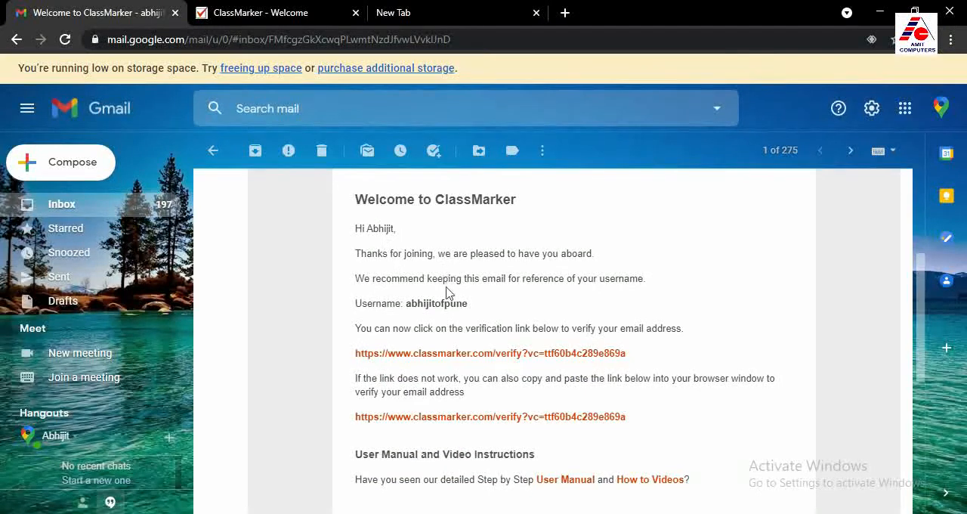
drag(406, 303, 469, 304)
click(486, 308)
drag(482, 328, 684, 330)
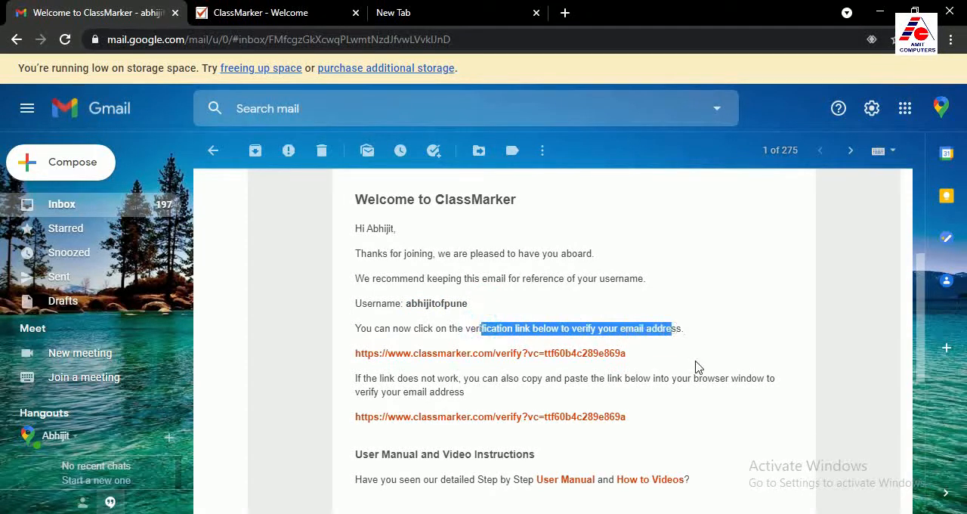
click(696, 362)
Verify the account's email address through the verification link in the welcome email, and open the ClassMarker dashboard
click(262, 13)
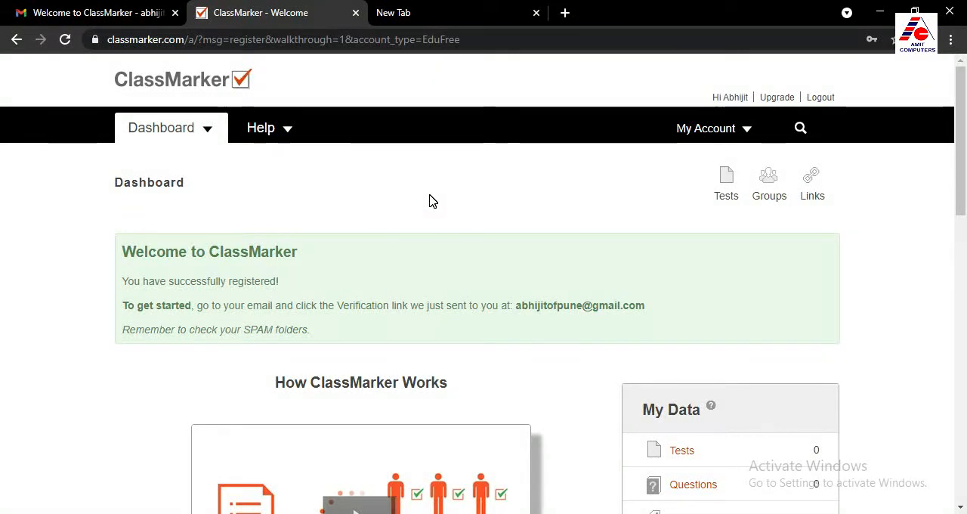
click(87, 11)
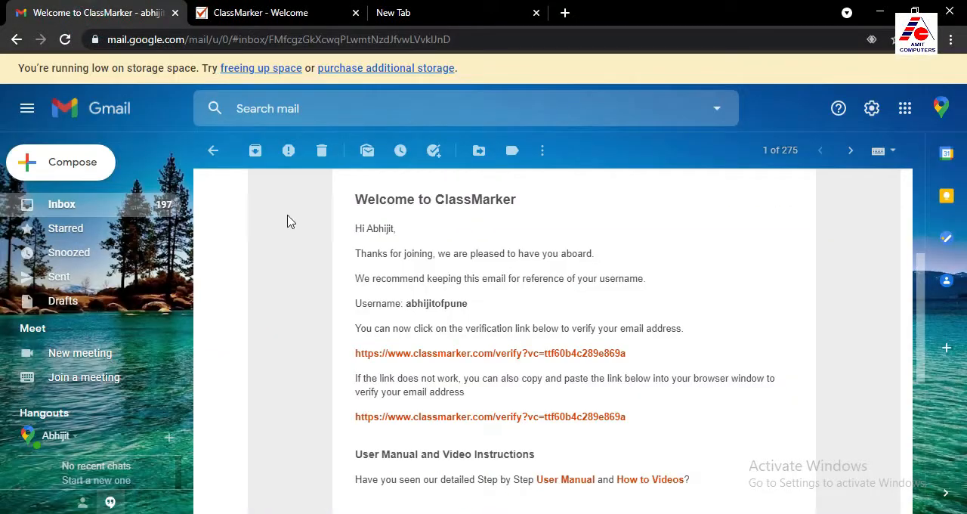
scroll(409, 261, down, 1)
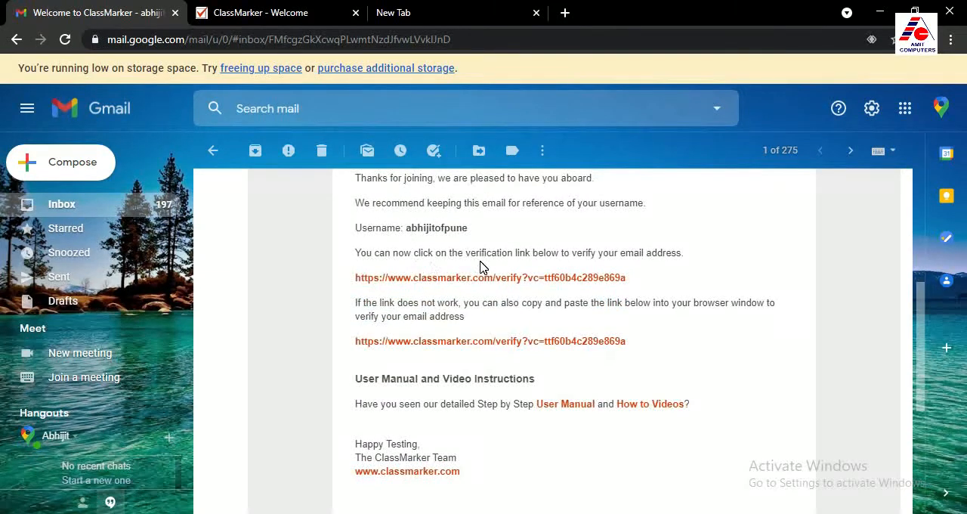
scroll(579, 270, up, 1)
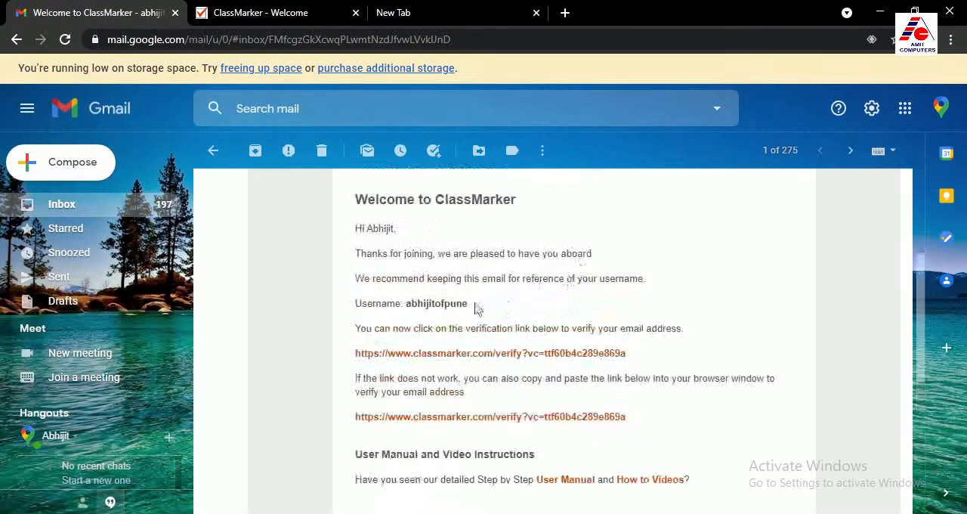
click(448, 353)
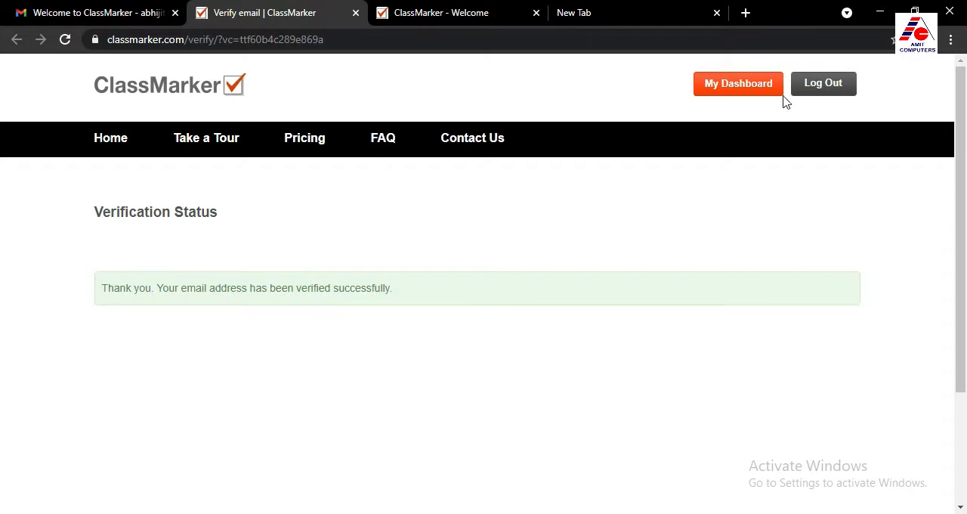
click(735, 84)
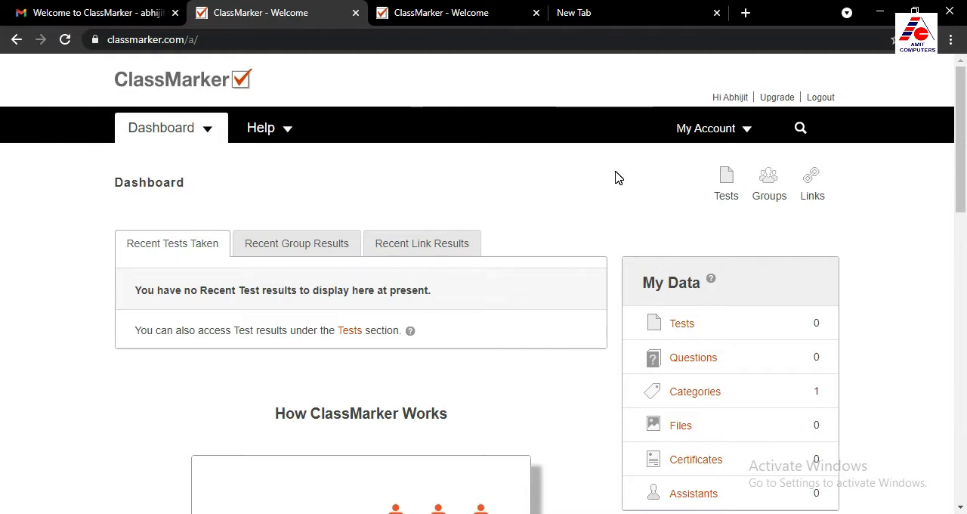
Create a new group named Class 9 in the Groups section
click(773, 184)
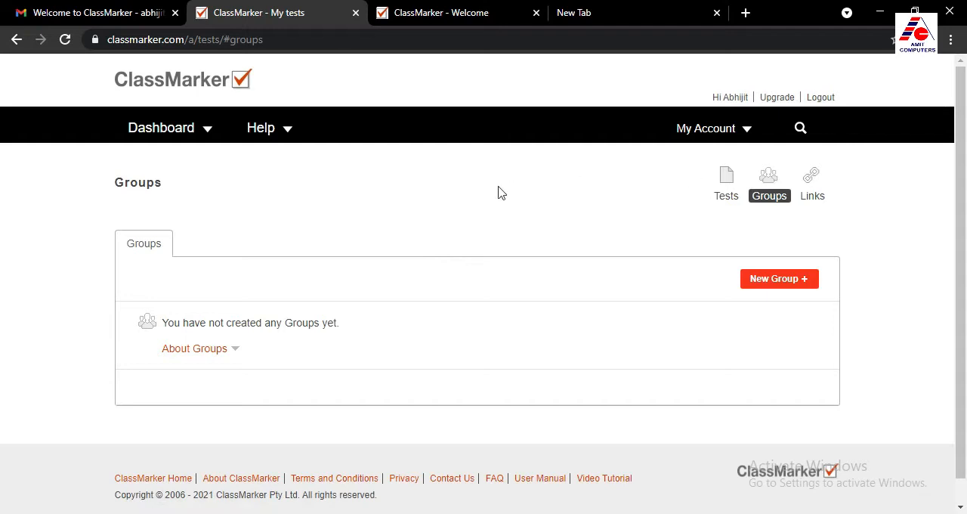
scroll(472, 290, down, 1)
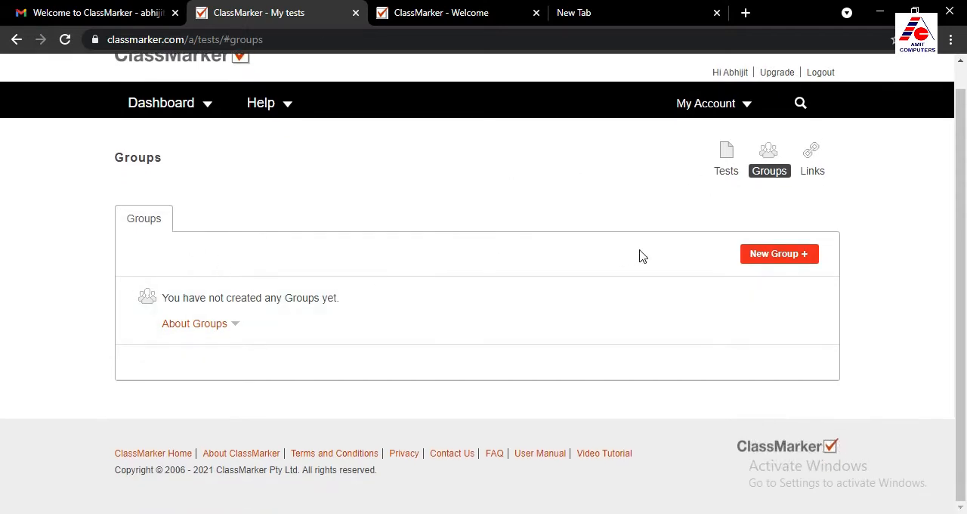
click(769, 261)
click(235, 259)
click(235, 259)
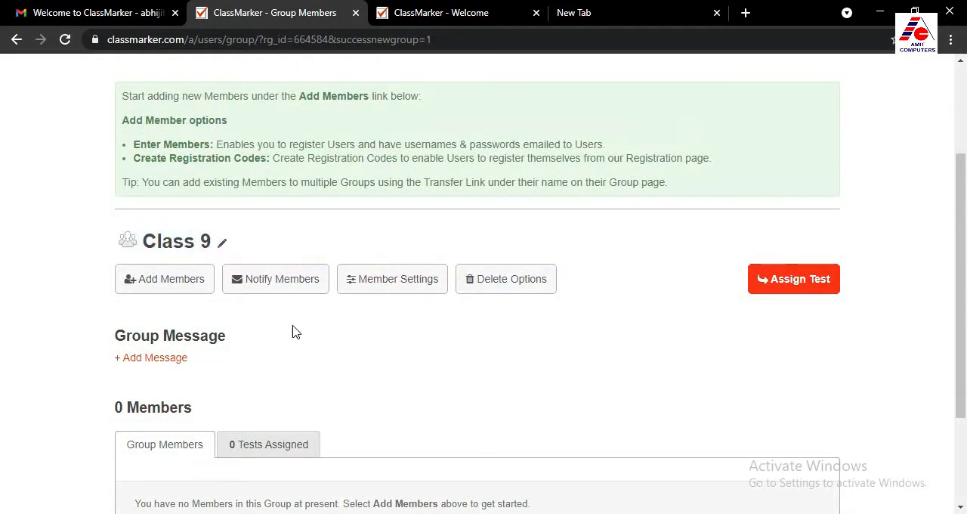
Open the Register Now form for adding members to the Class 9 group
scroll(295, 333, up, 2)
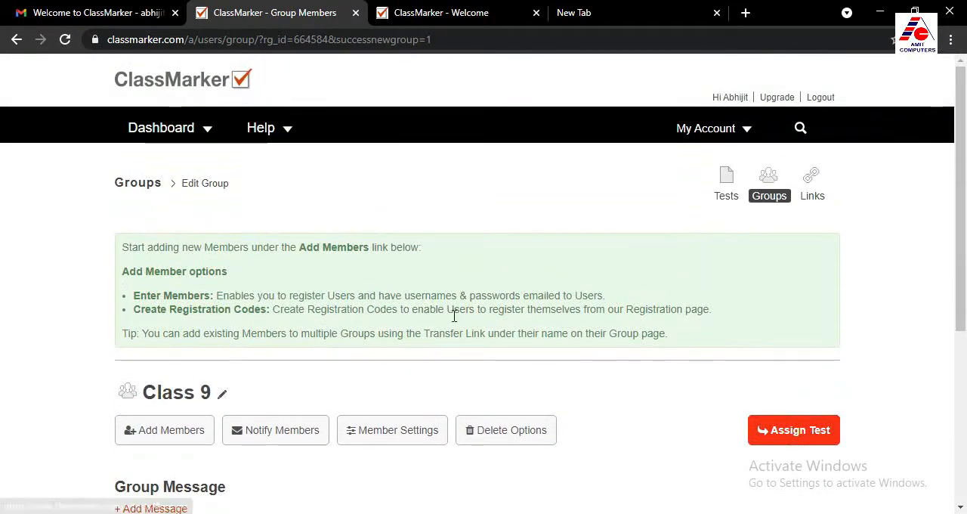
scroll(262, 376, down, 2)
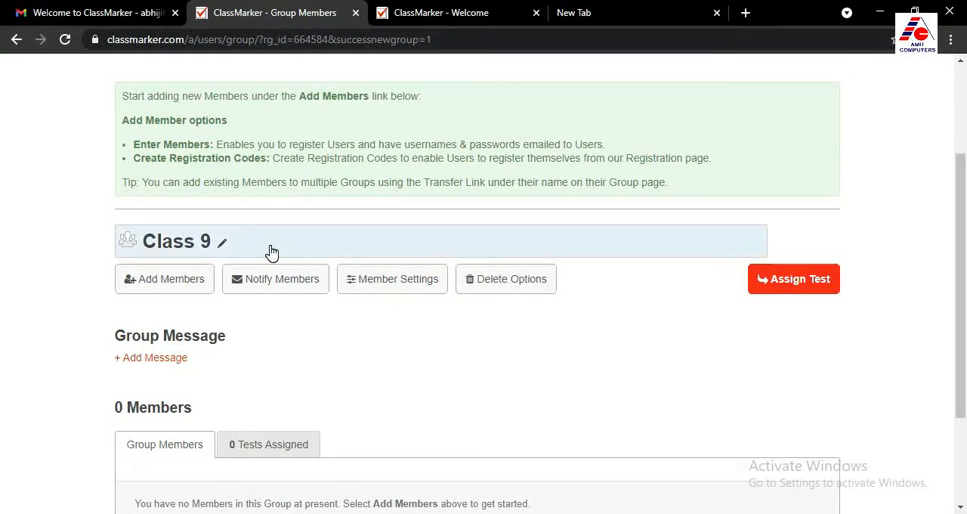
click(163, 280)
scroll(166, 285, down, 1)
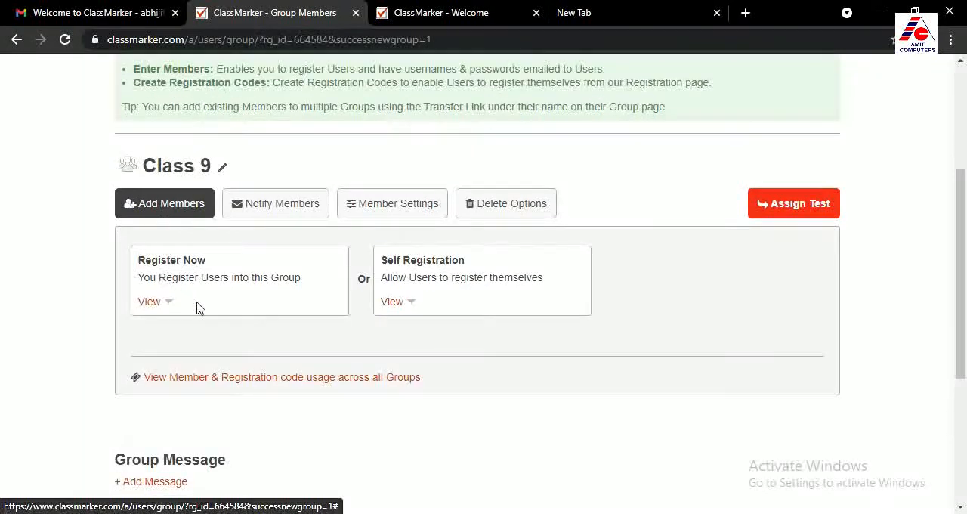
click(150, 301)
Enter the first new member's first name, last name and email, separated by commas, in the New Members field
scroll(162, 309, down, 2)
scroll(166, 309, down, 2)
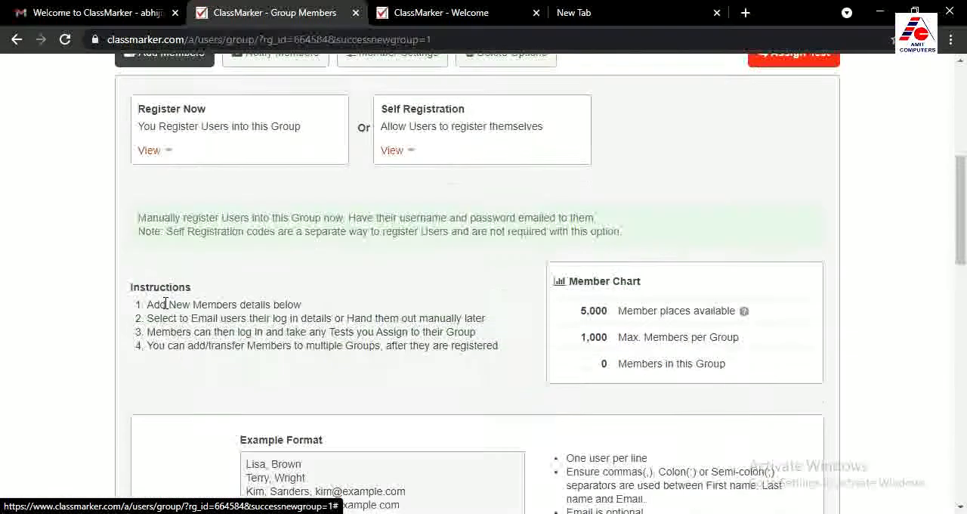
scroll(167, 309, up, 2)
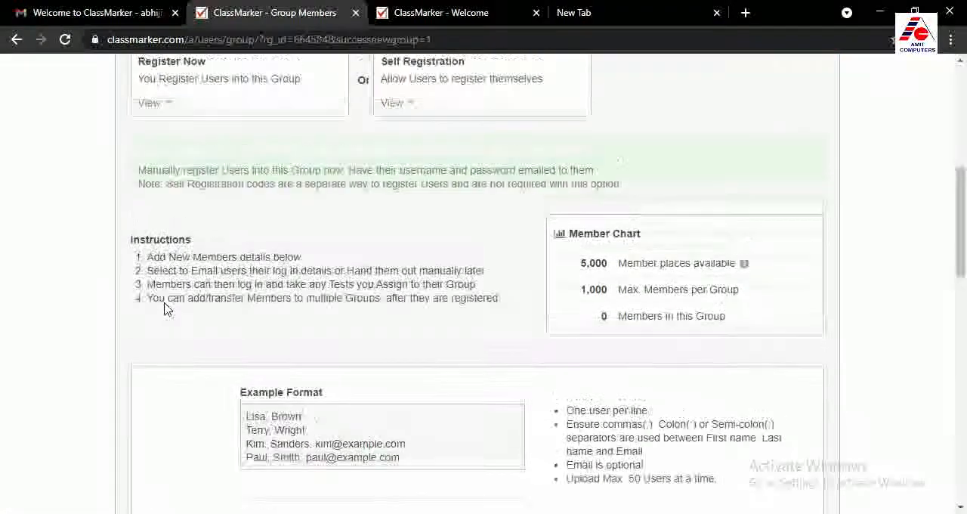
scroll(167, 303, down, 2)
scroll(265, 338, down, 2)
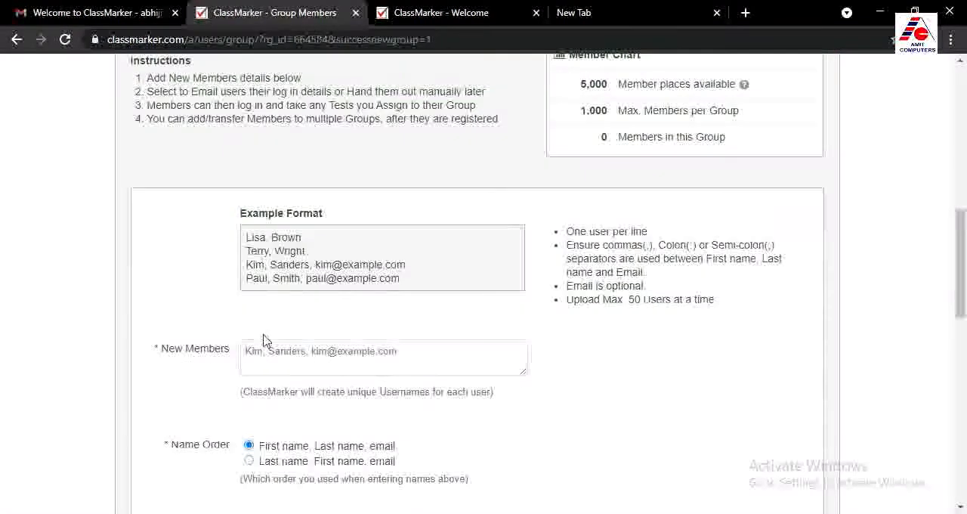
mouse_move(214, 285)
click(248, 275)
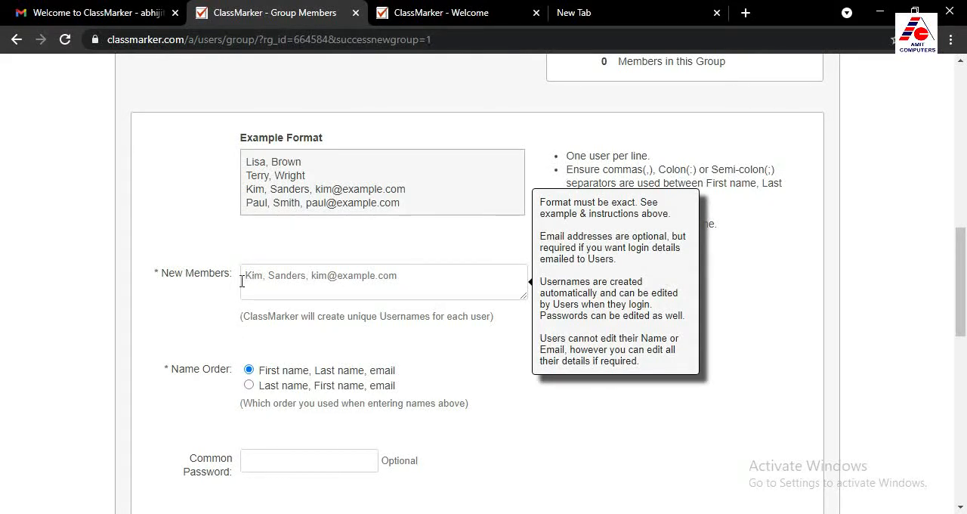
click(259, 280)
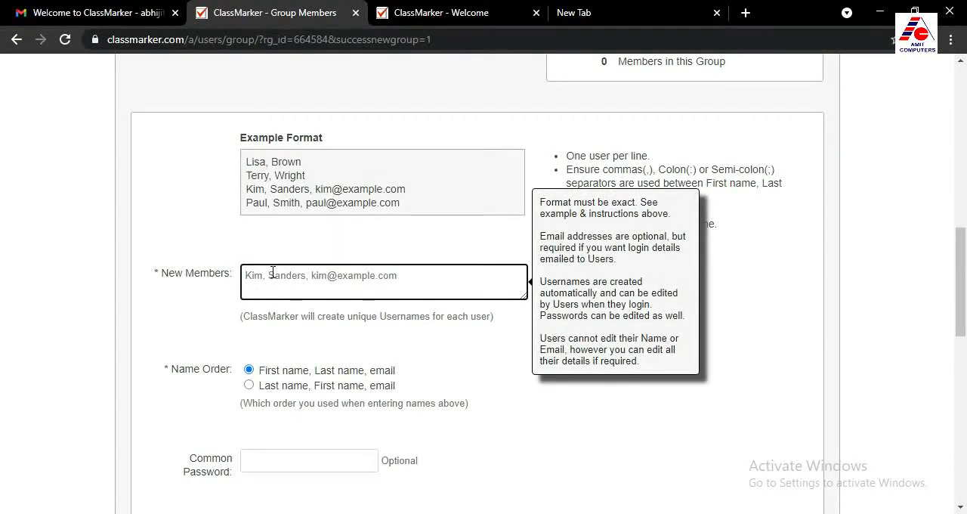
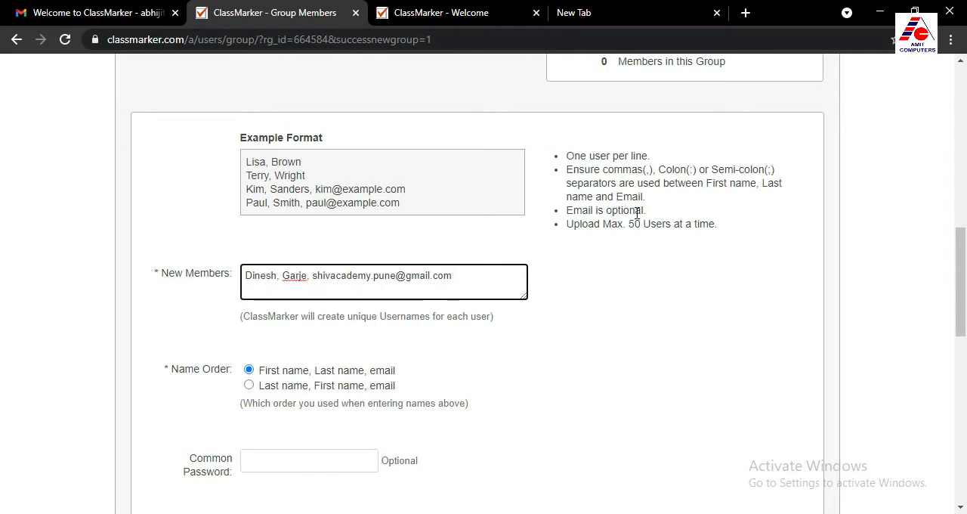
Add three more members below the first, one per line, each with first name, last name and email
drag(630, 225, 717, 224)
click(730, 229)
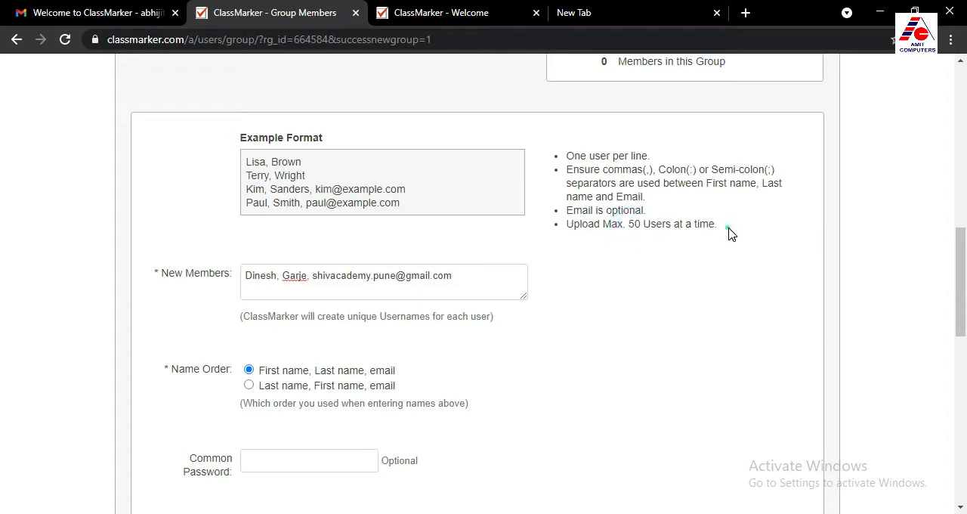
click(471, 280)
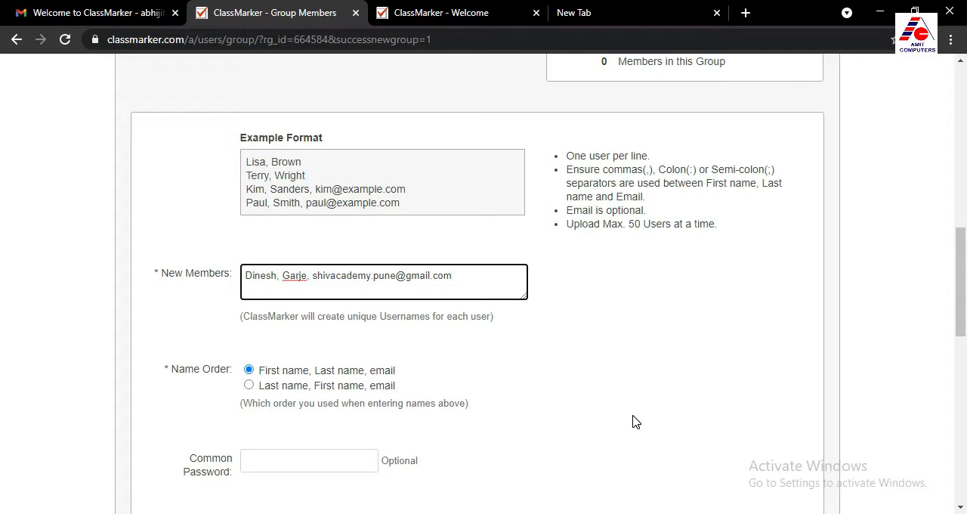
key(Return)
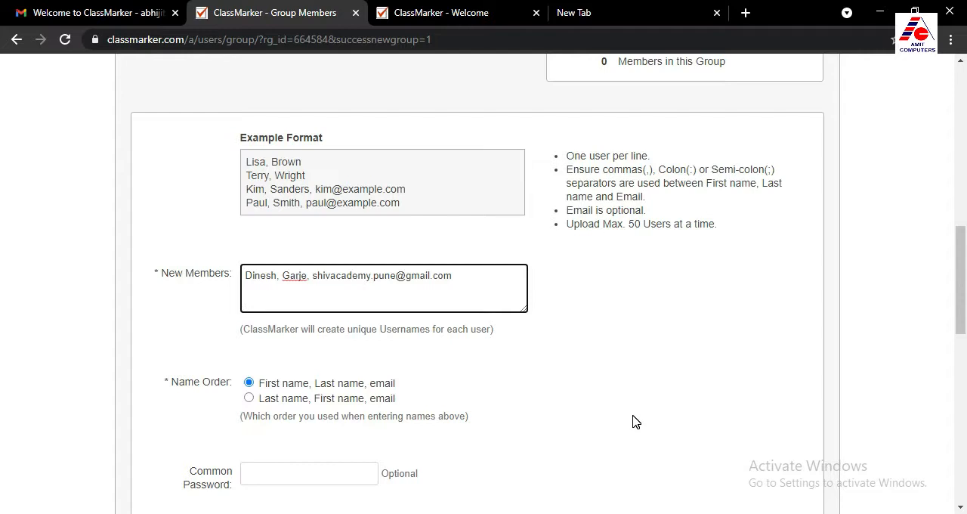
key(Return)
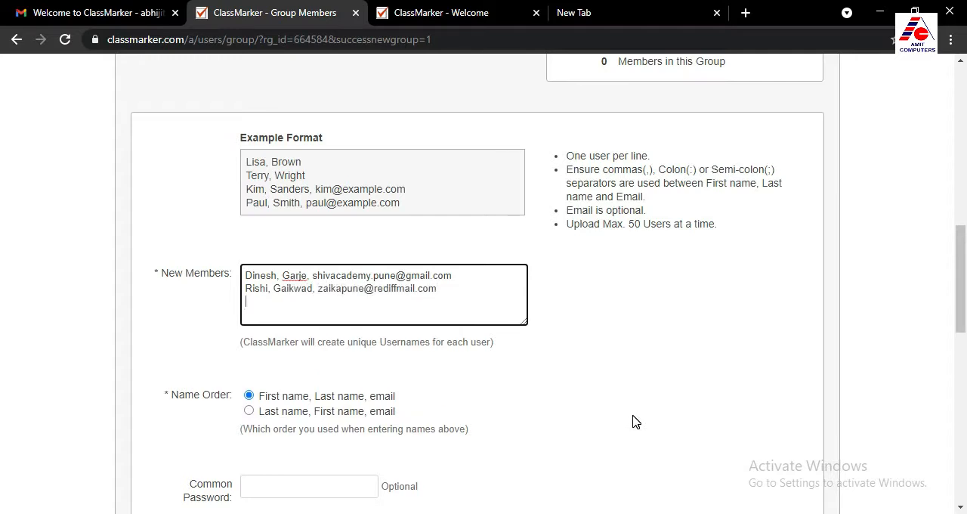
key(ctrl+v)
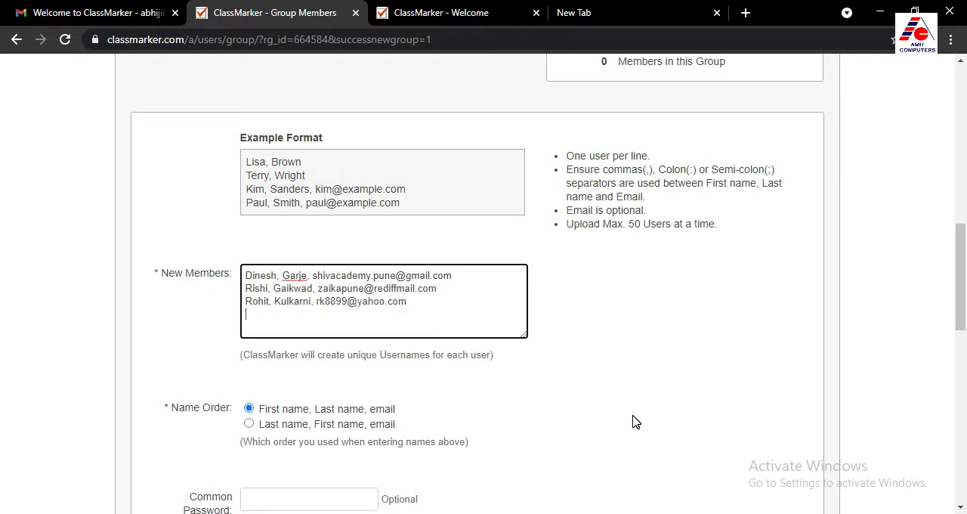
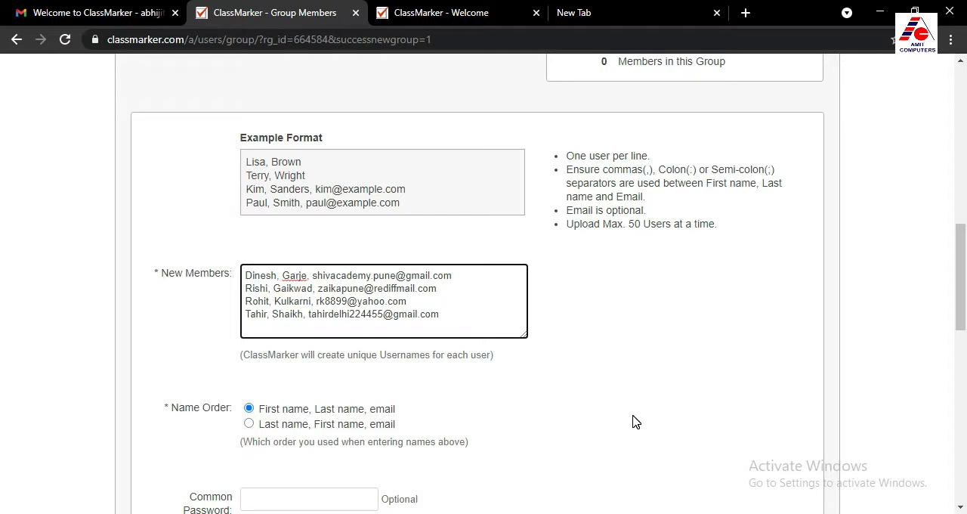
Enter a common password for the new members
mouse_move(281, 280)
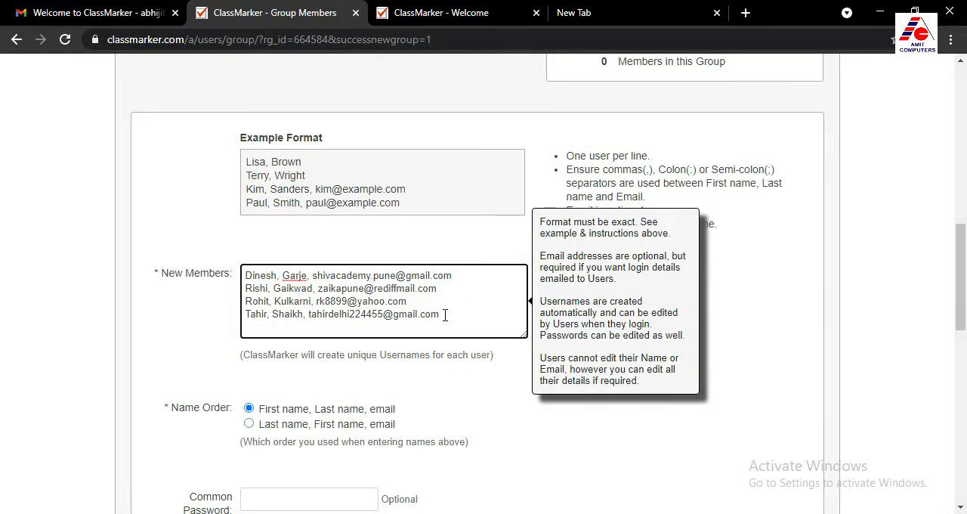
scroll(292, 252, down, 1)
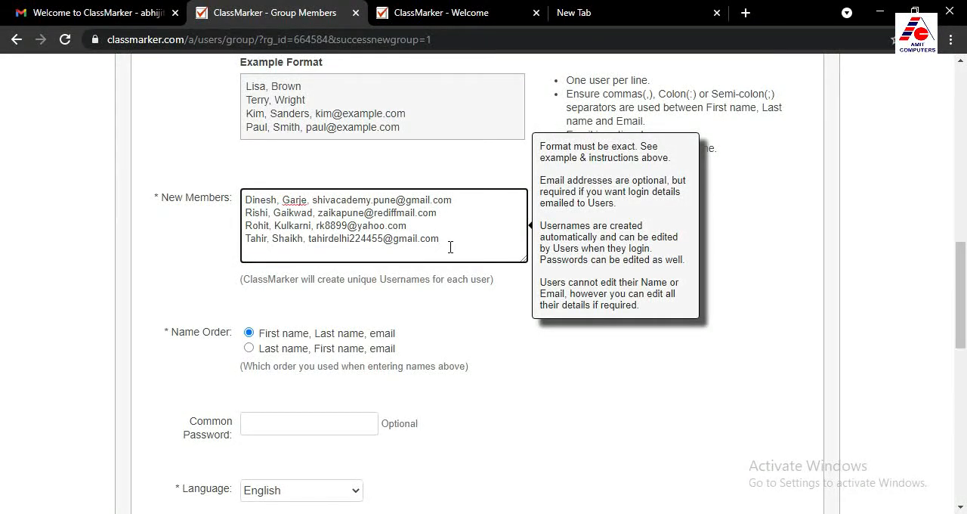
scroll(449, 246, down, 1)
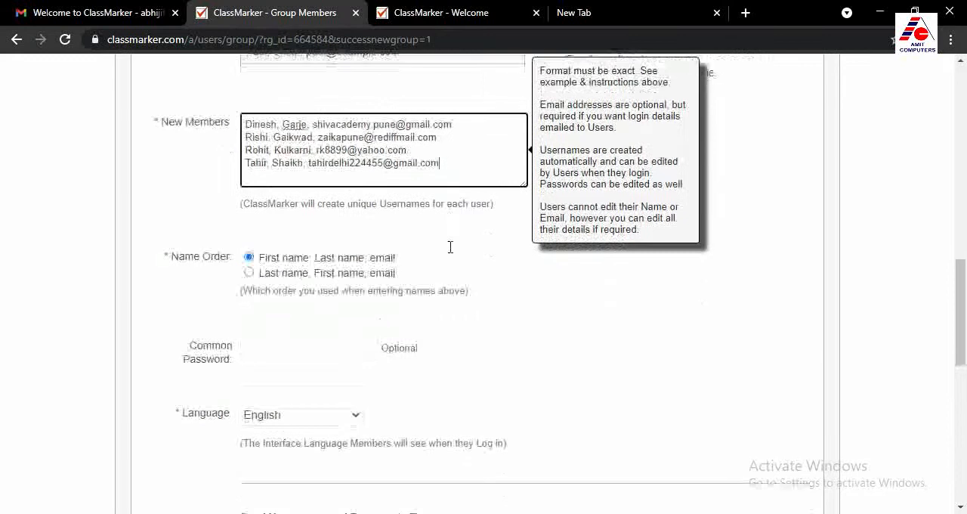
click(254, 350)
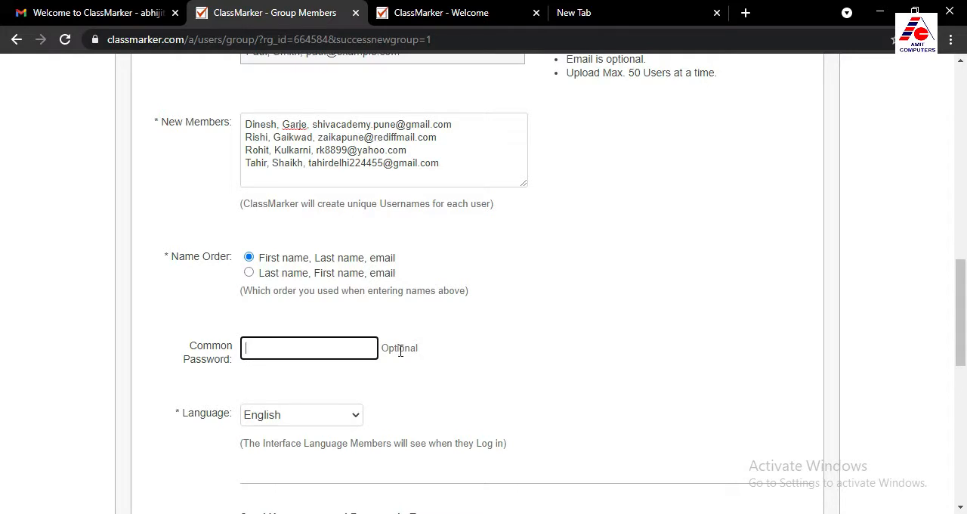
mouse_move(379, 189)
key(ctrl+v)
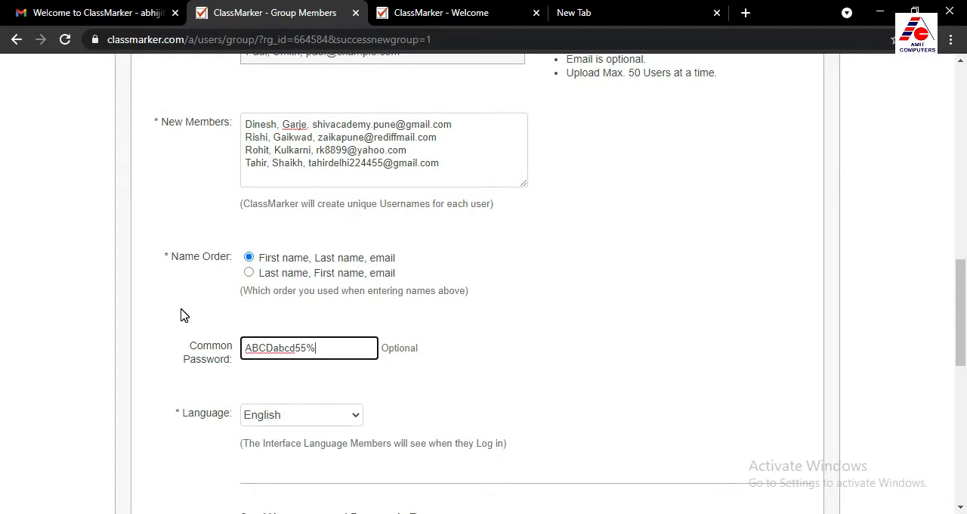
Choose to send login details to the new members, keeping English as language and the administrator's email as recipient
scroll(331, 380, down, 2)
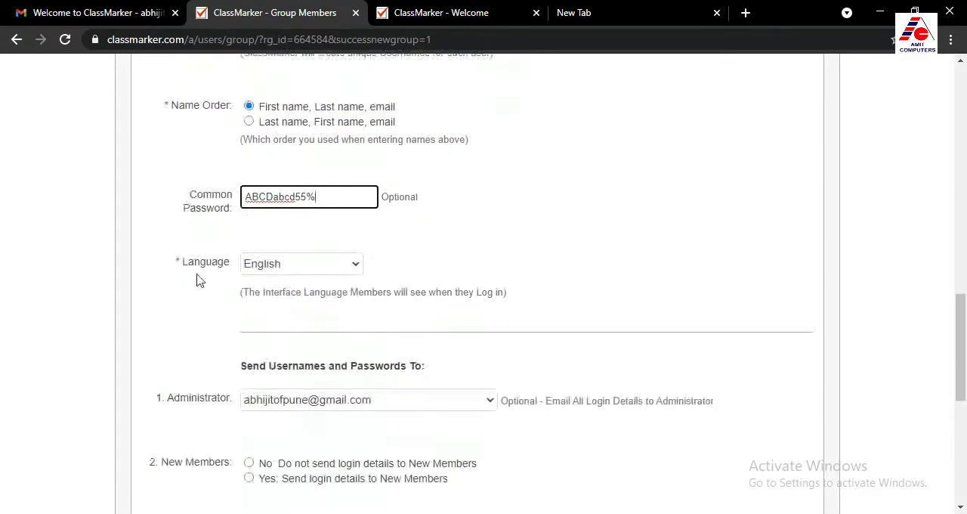
scroll(215, 292, down, 1)
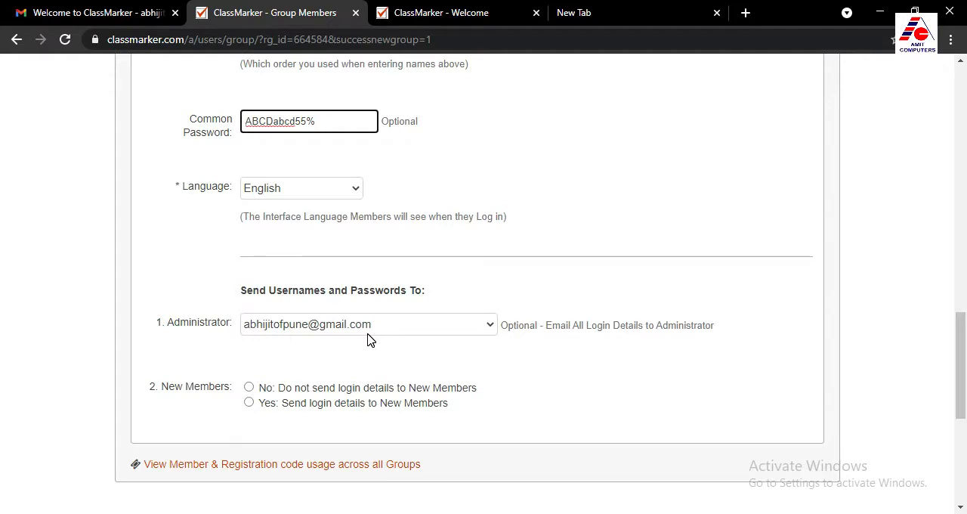
scroll(368, 340, down, 1)
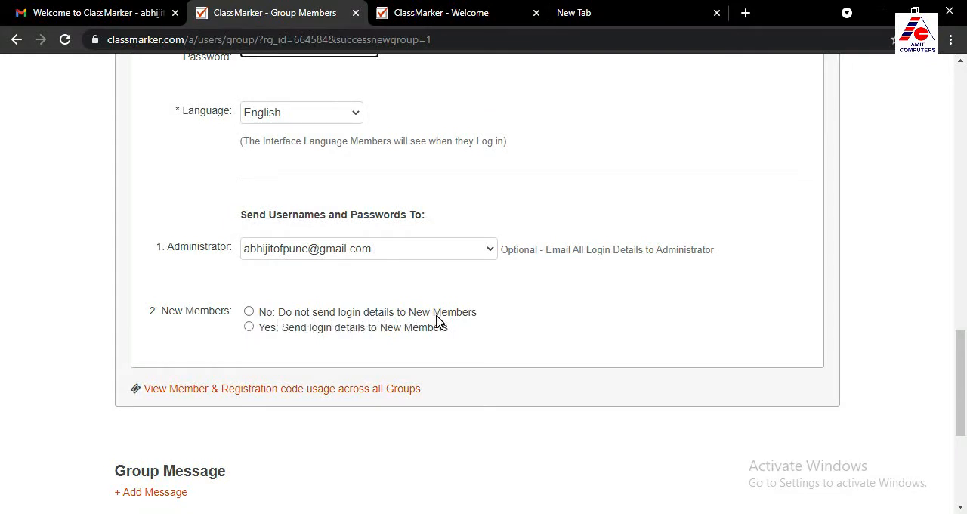
click(249, 328)
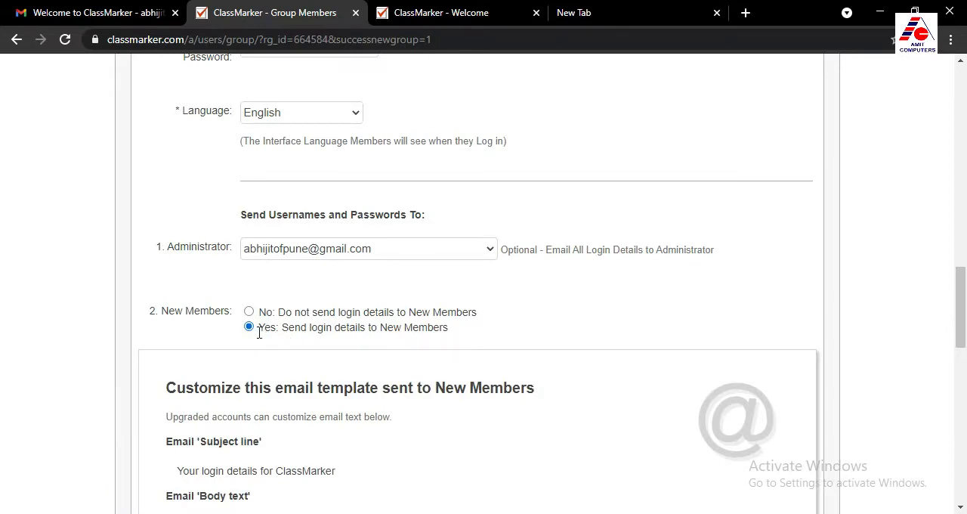
Check the email template for new members, leave the send date blank and enter the own account login password
scroll(259, 331, down, 3)
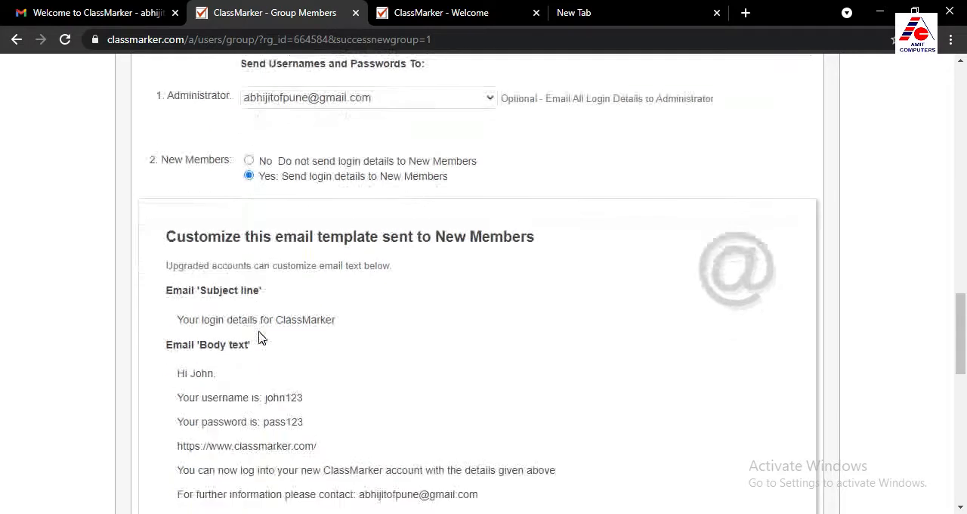
scroll(283, 310, down, 1)
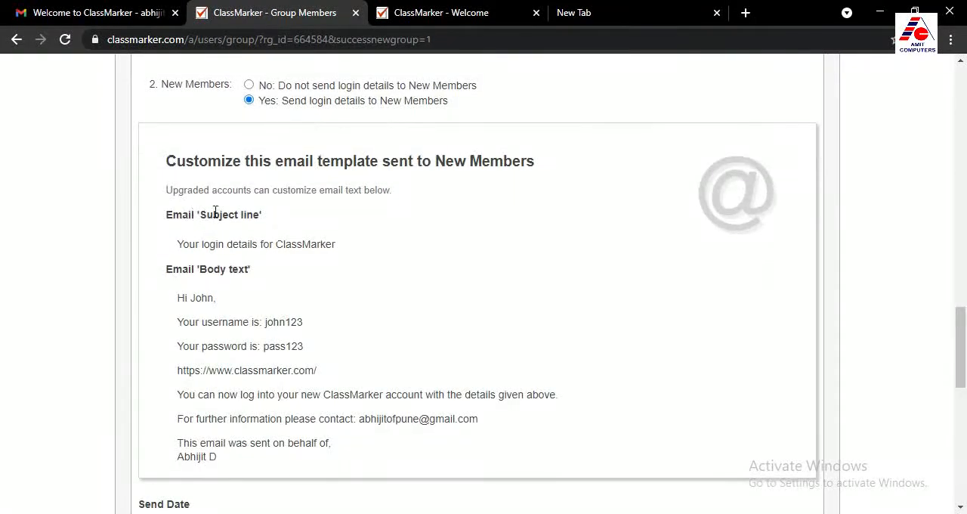
scroll(315, 338, down, 1)
scroll(318, 335, up, 1)
scroll(240, 299, down, 3)
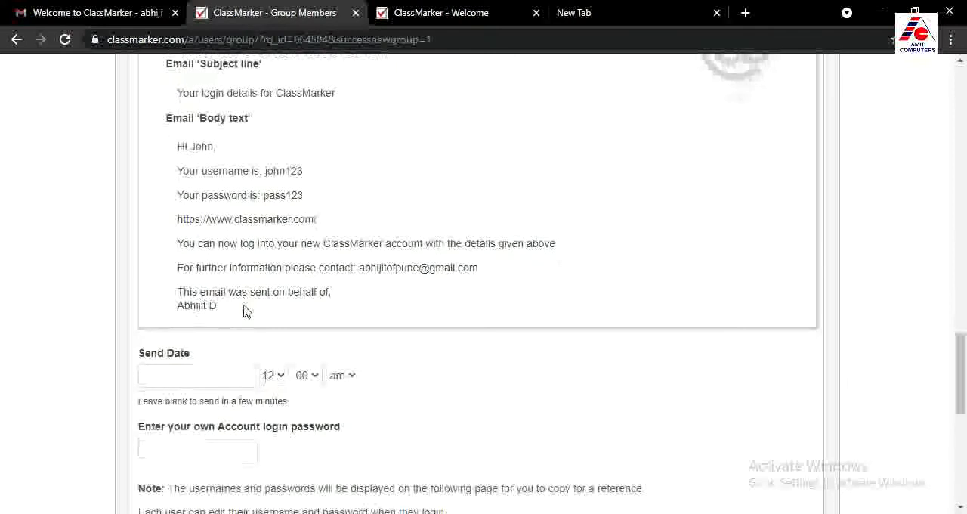
scroll(248, 277, up, 1)
scroll(270, 266, down, 3)
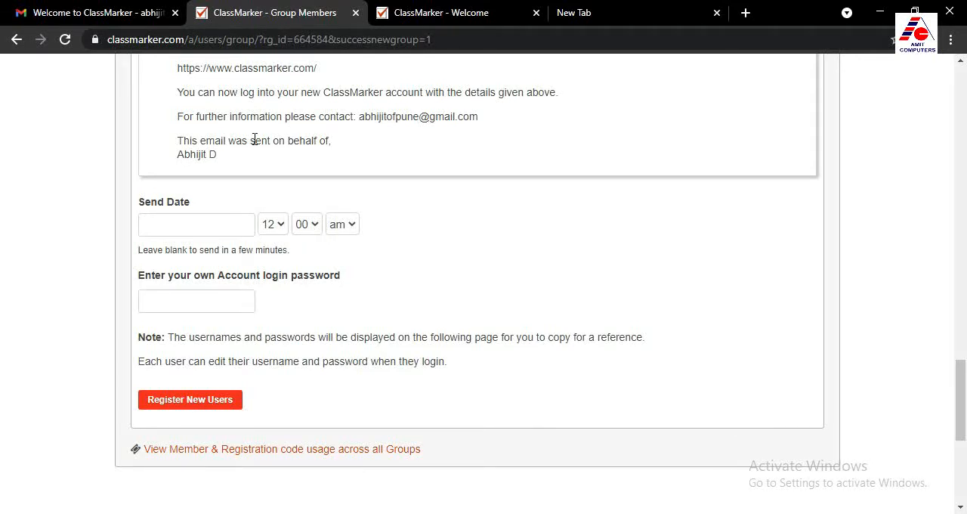
mouse_move(169, 219)
click(173, 298)
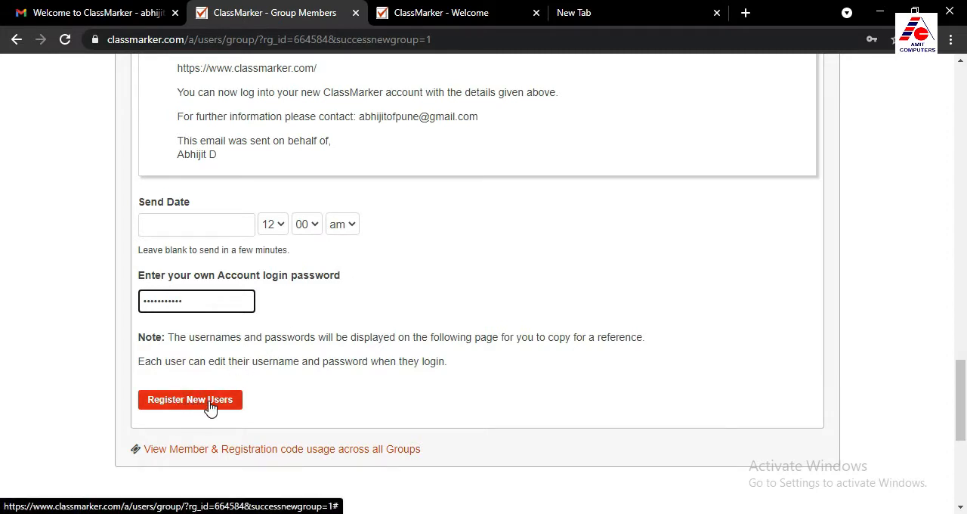
Review the completed registration form for Class 9, including members, common password, language, login detail recipients, email template and send date
drag(960, 397, 2, 115)
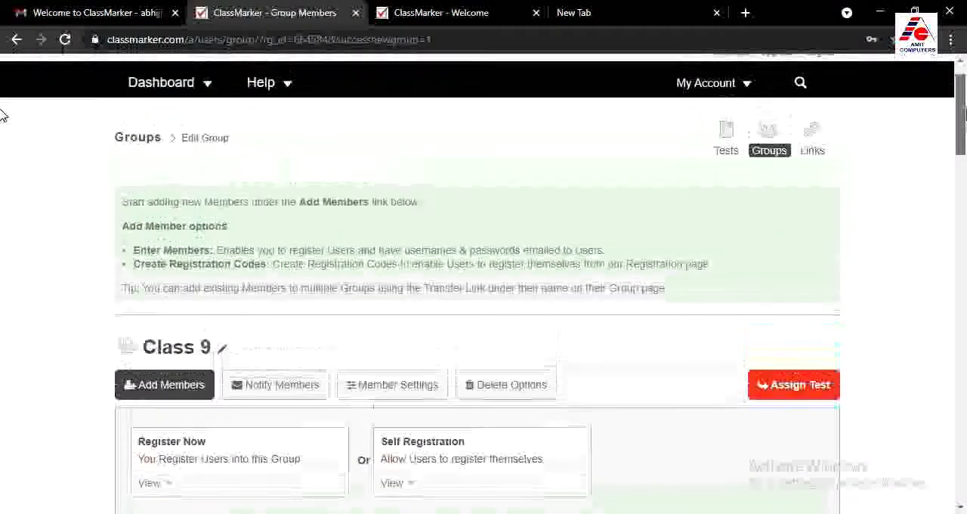
drag(960, 144, 899, 177)
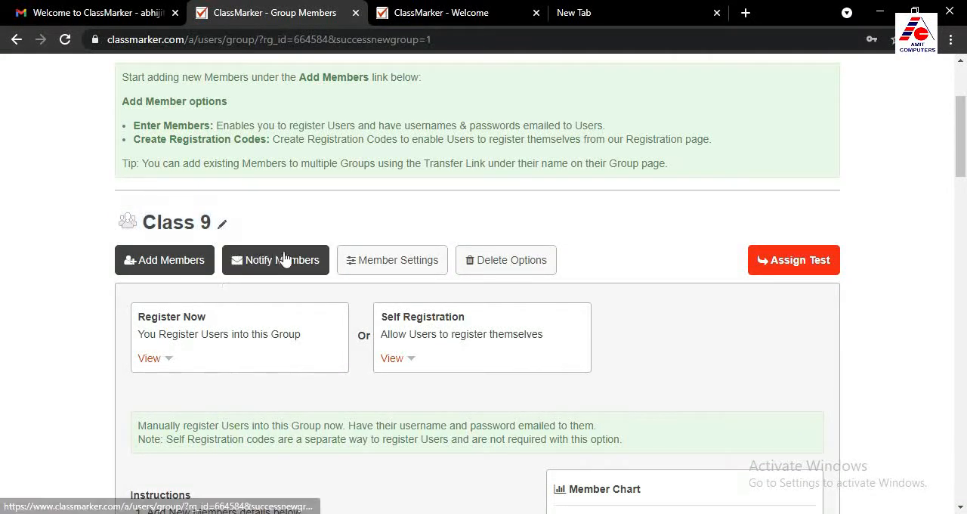
drag(960, 160, 963, 178)
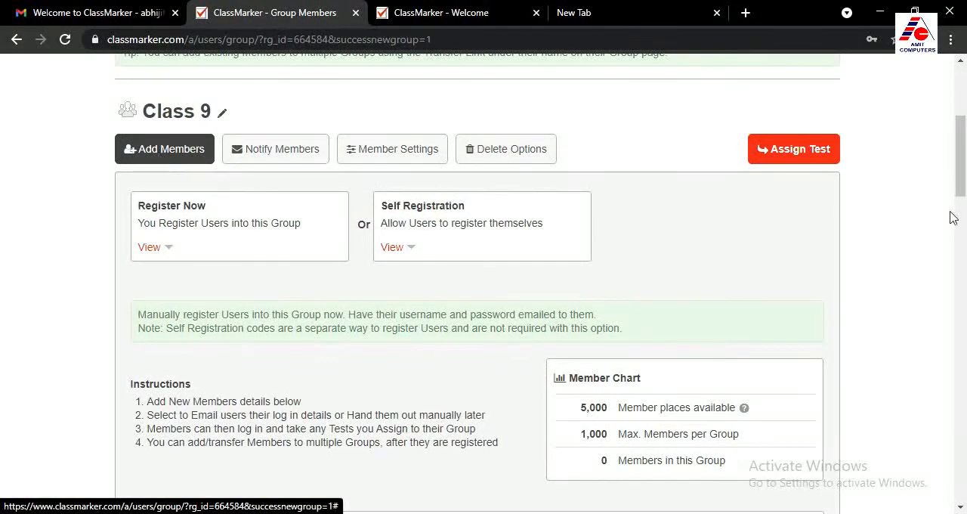
drag(962, 167, 963, 187)
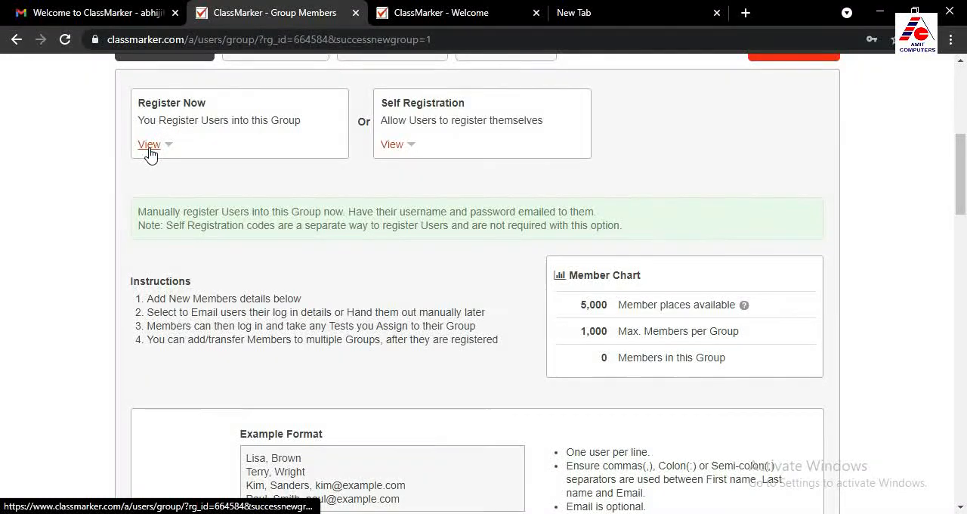
drag(962, 182, 963, 253)
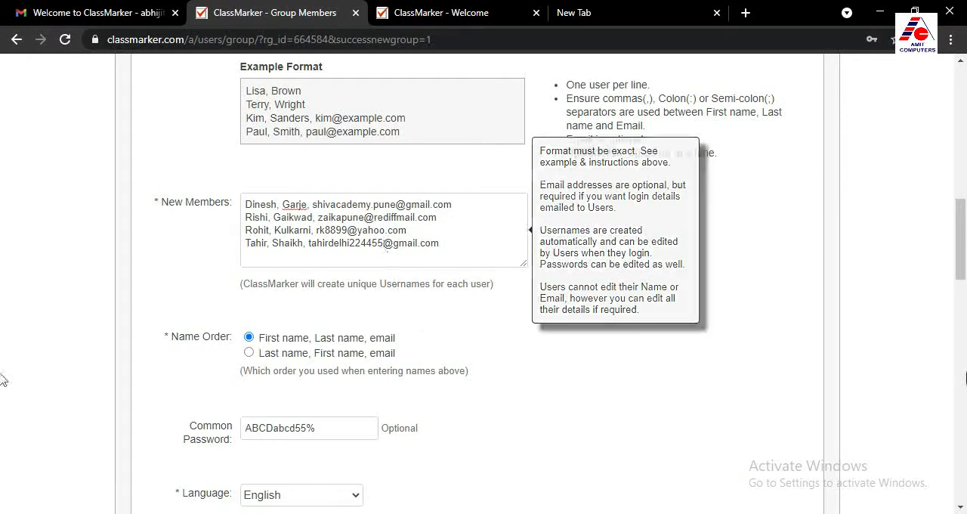
drag(960, 276, 960, 317)
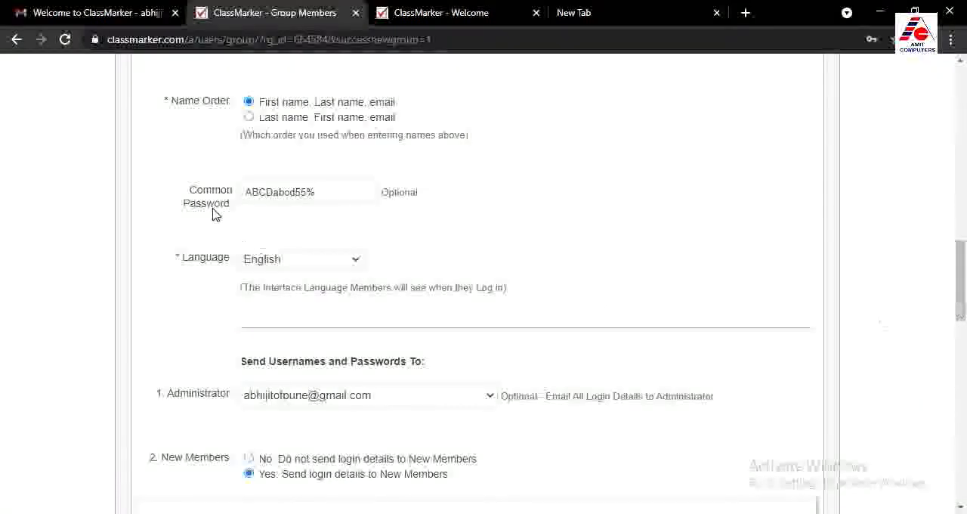
mouse_move(317, 200)
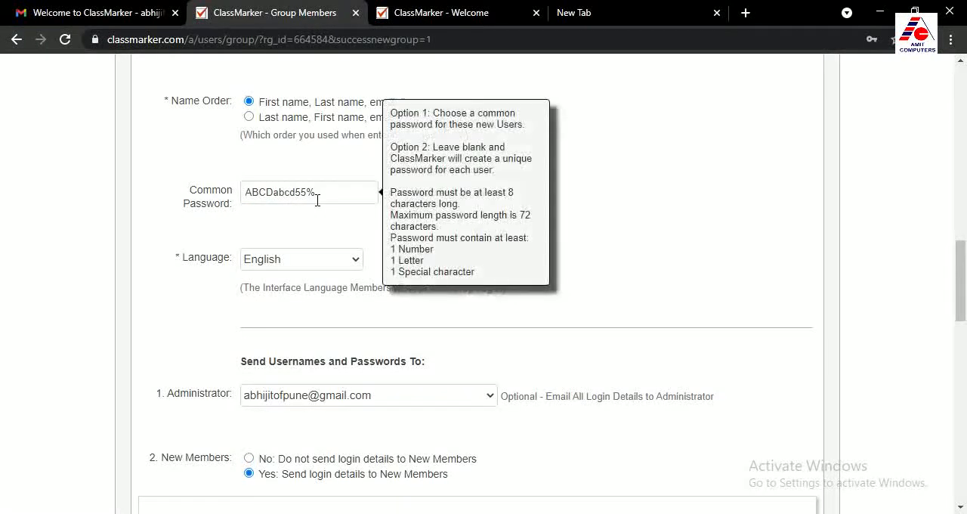
drag(956, 264, 958, 301)
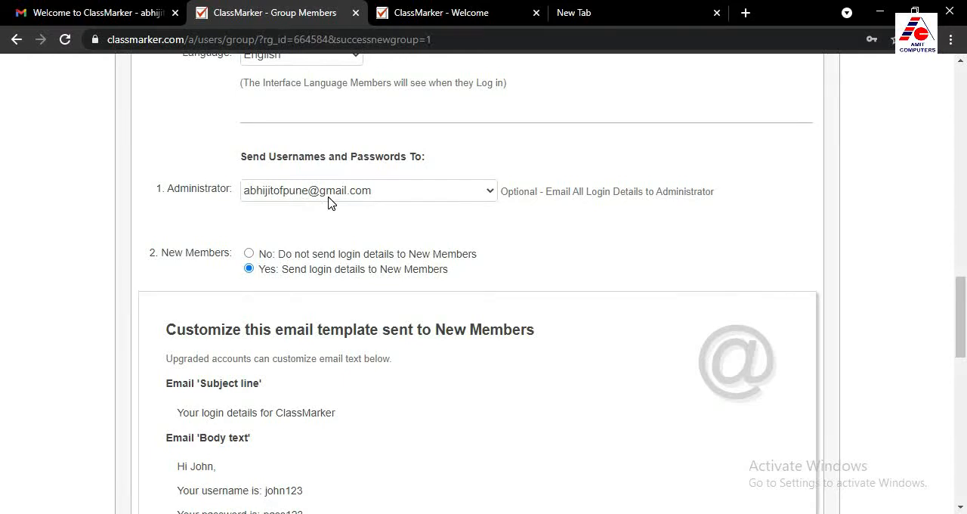
scroll(957, 309, down, 2)
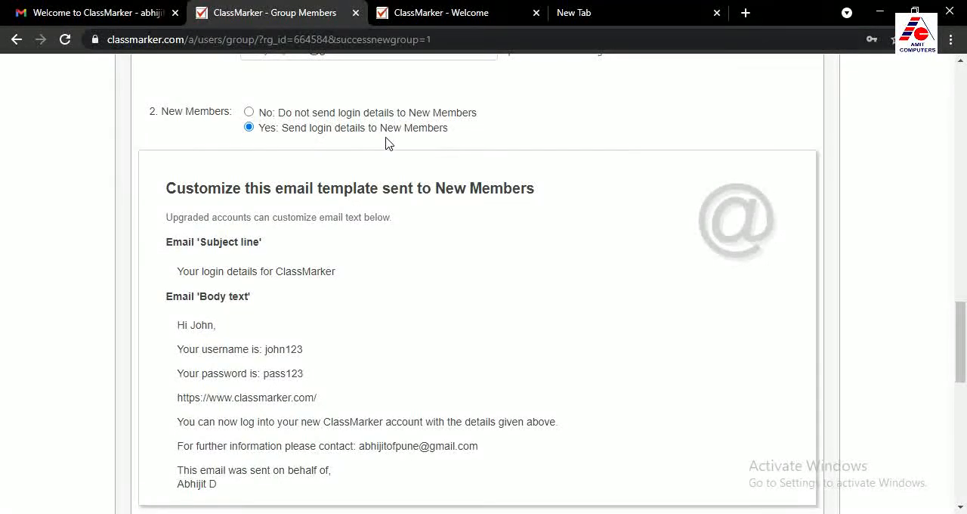
scroll(958, 318, down, 1)
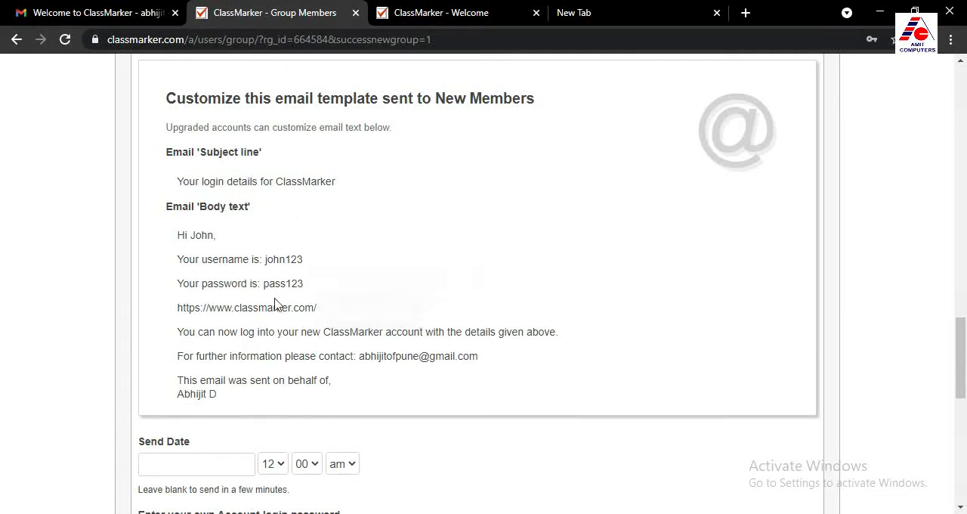
drag(962, 353, 918, 397)
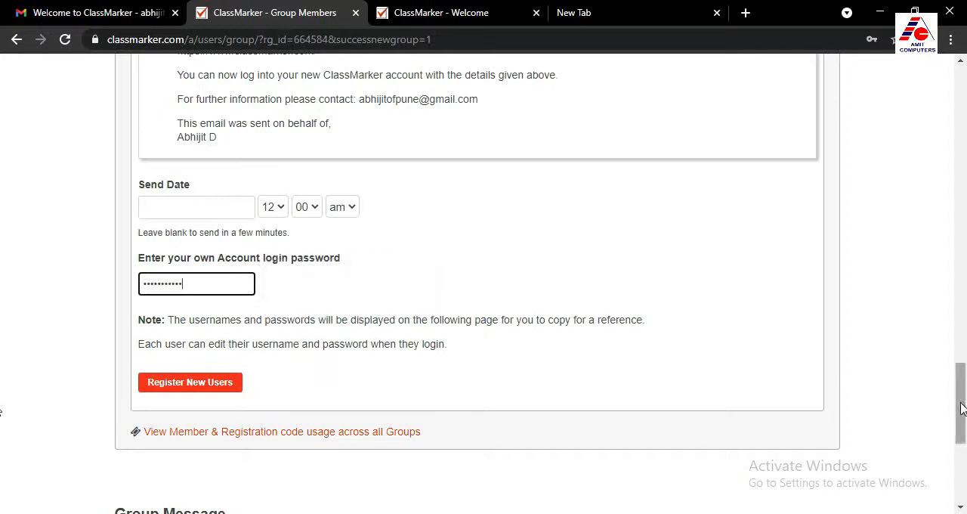
Register the new users in the Class 9 group and dismiss the browser's offer to save the password
drag(960, 404, 960, 417)
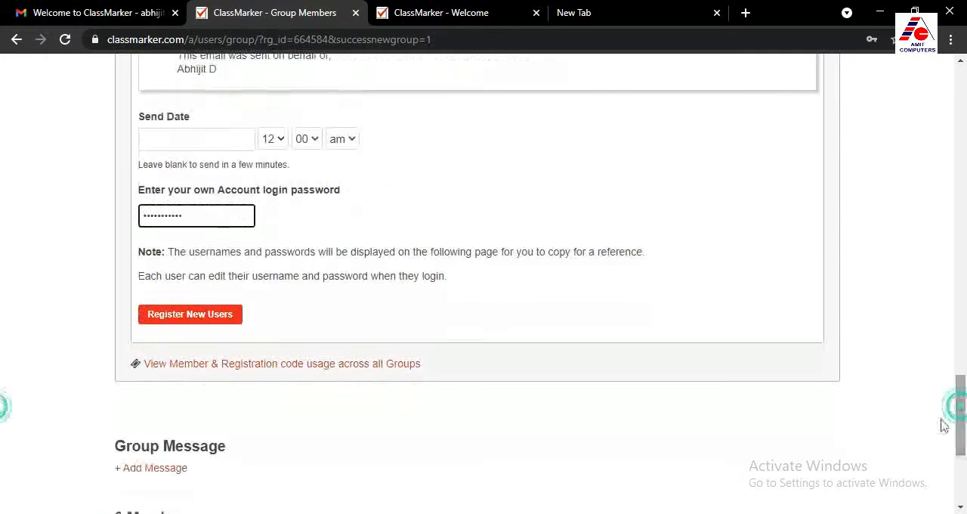
click(203, 317)
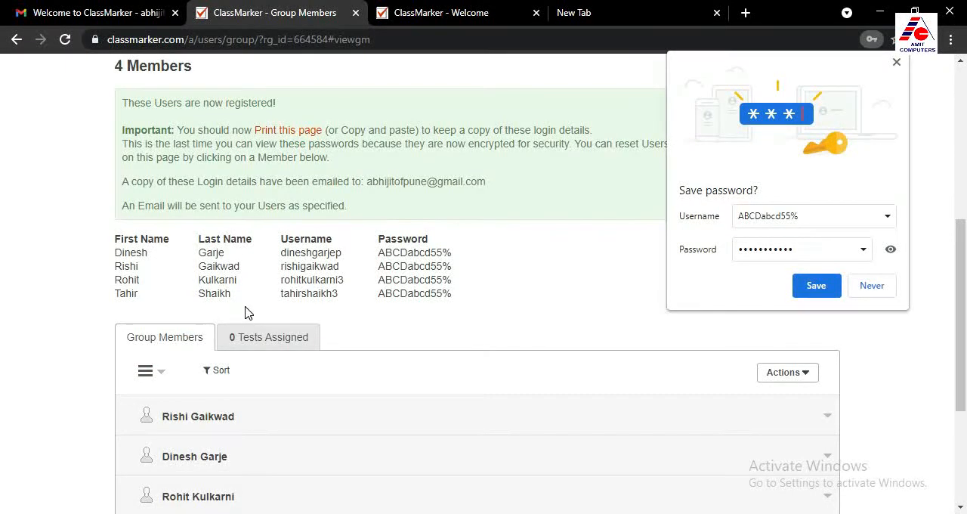
click(897, 64)
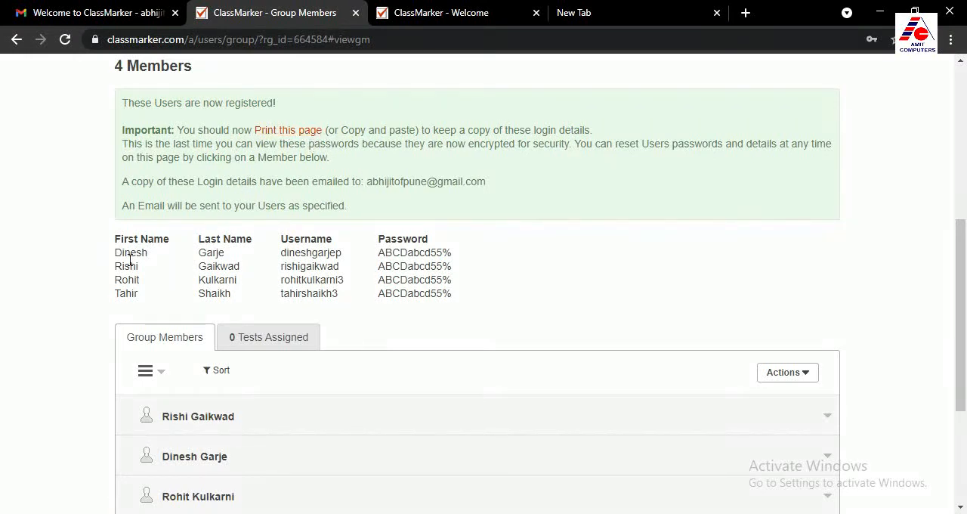
Examine the usernames and passwords listed for the newly registered members
drag(116, 257, 143, 254)
drag(290, 253, 453, 257)
click(463, 263)
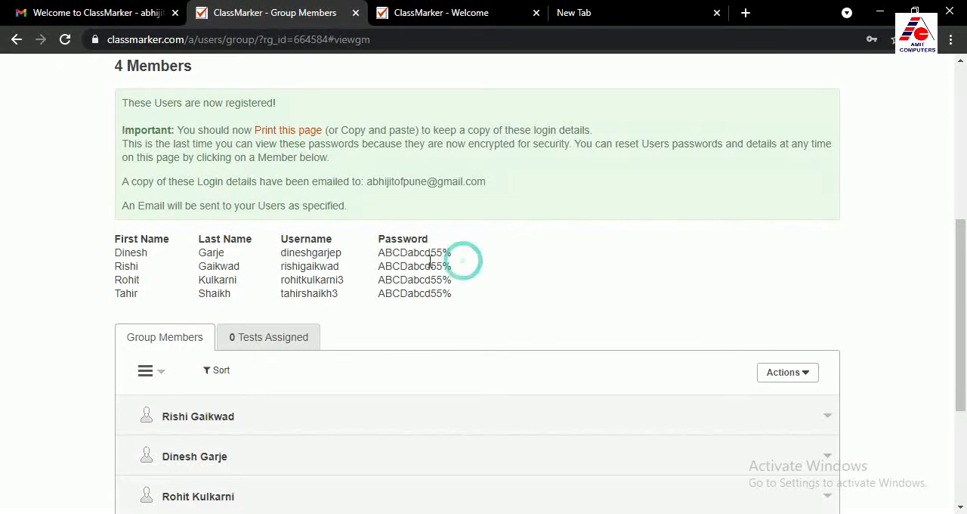
drag(380, 254, 454, 280)
click(455, 296)
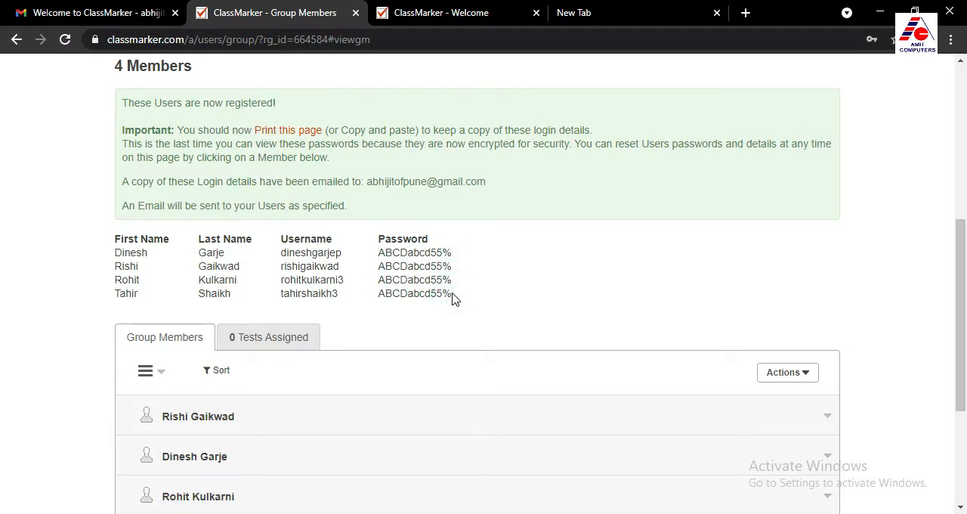
drag(446, 296, 383, 296)
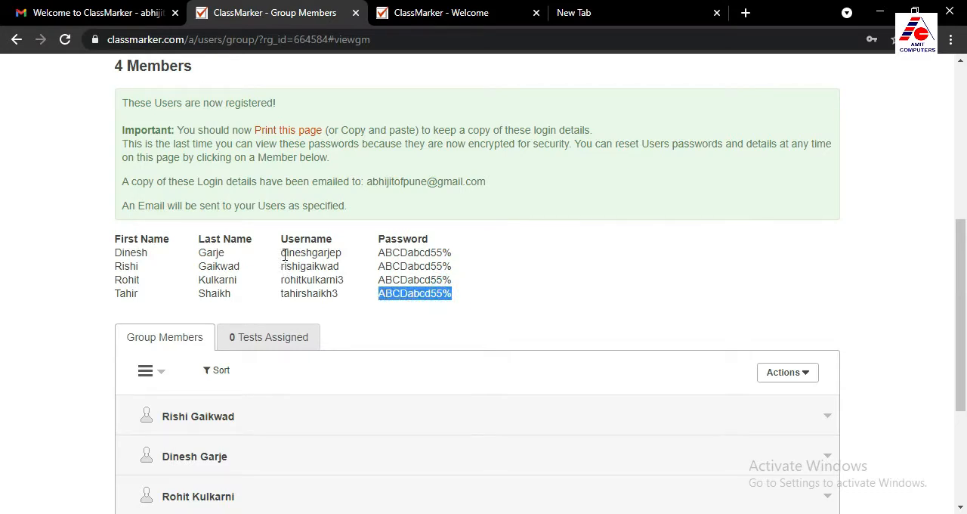
mouse_move(284, 255)
mouse_down()
mouse_move(342, 254)
mouse_move(285, 266)
mouse_up()
click(319, 266)
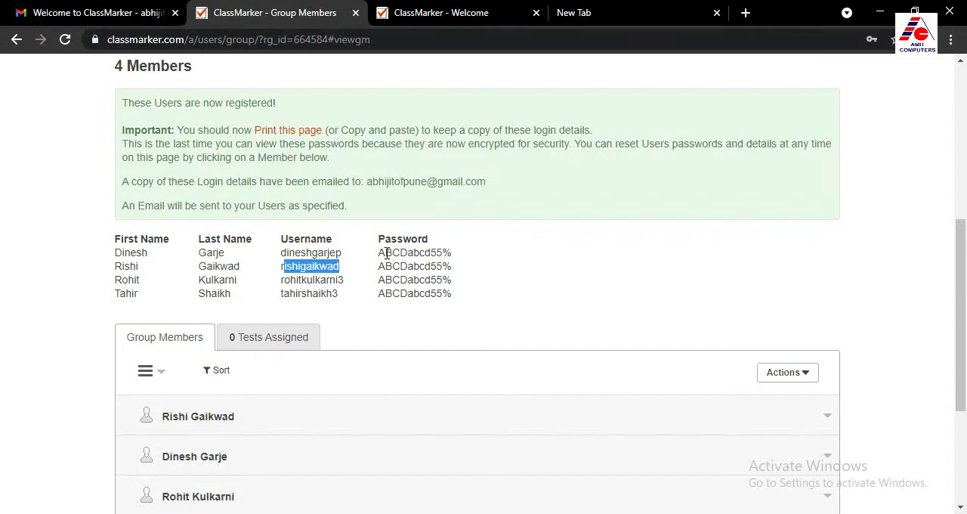
click(317, 287)
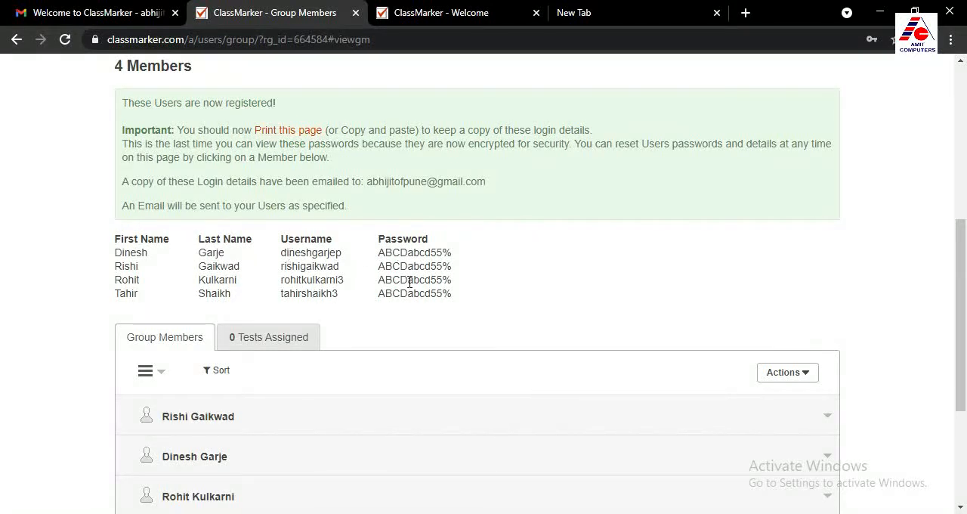
Switch to Gmail, open the "User log in details" email from ClassMarker and check its group and member login details
click(116, 18)
click(207, 152)
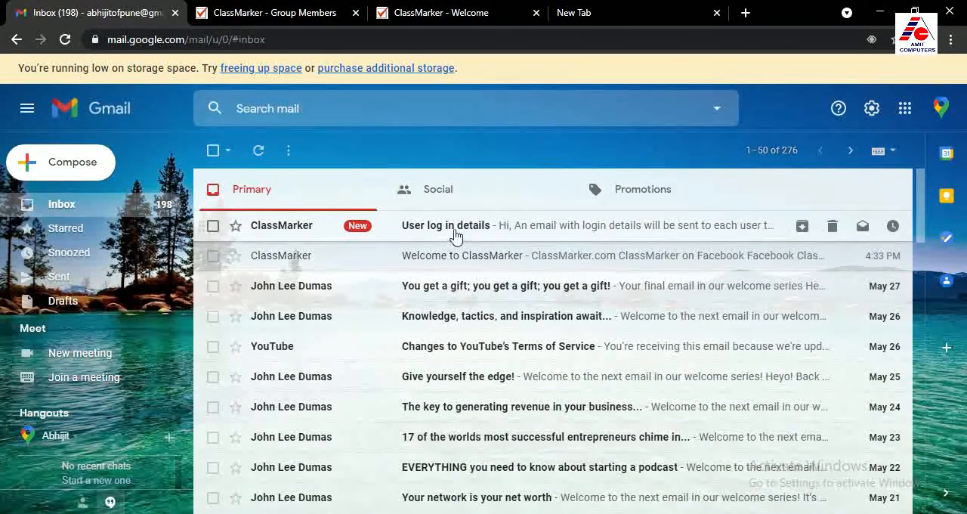
click(456, 235)
scroll(470, 278, down, 3)
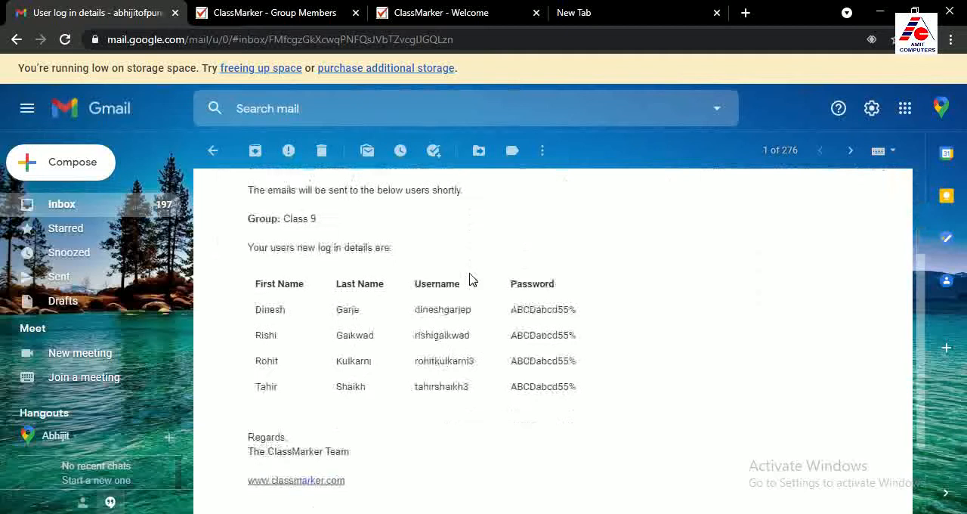
drag(285, 218, 319, 221)
click(326, 231)
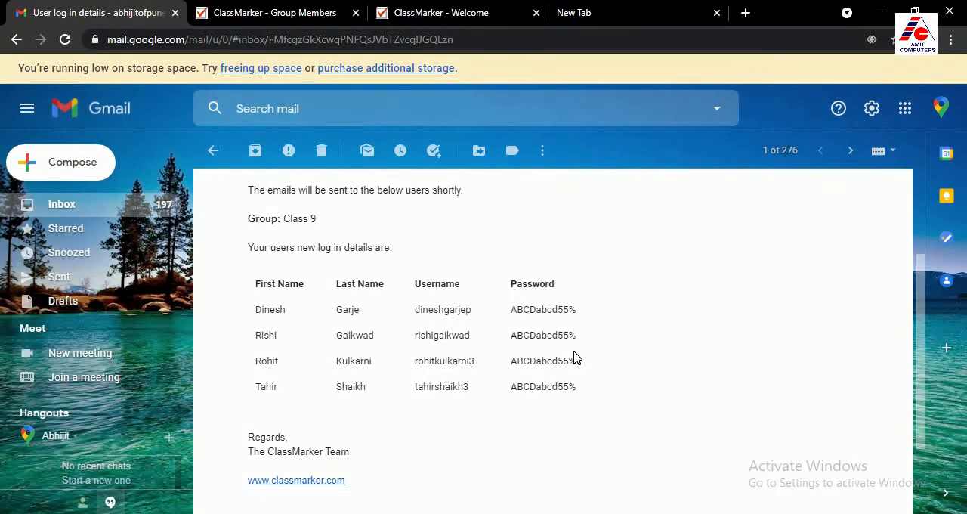
Switch back to the ClassMarker group page and go to the Tests section
click(237, 18)
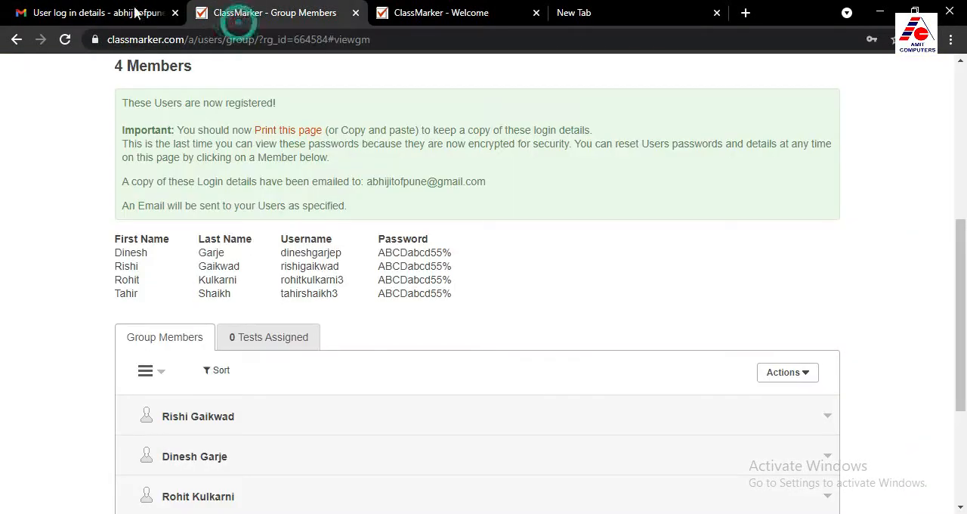
scroll(402, 341, up, 3)
scroll(404, 336, up, 3)
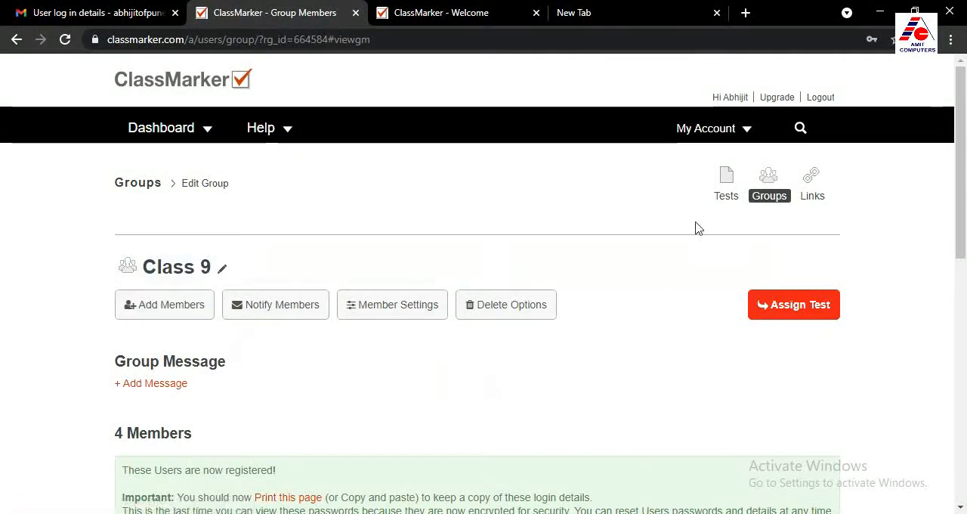
click(728, 178)
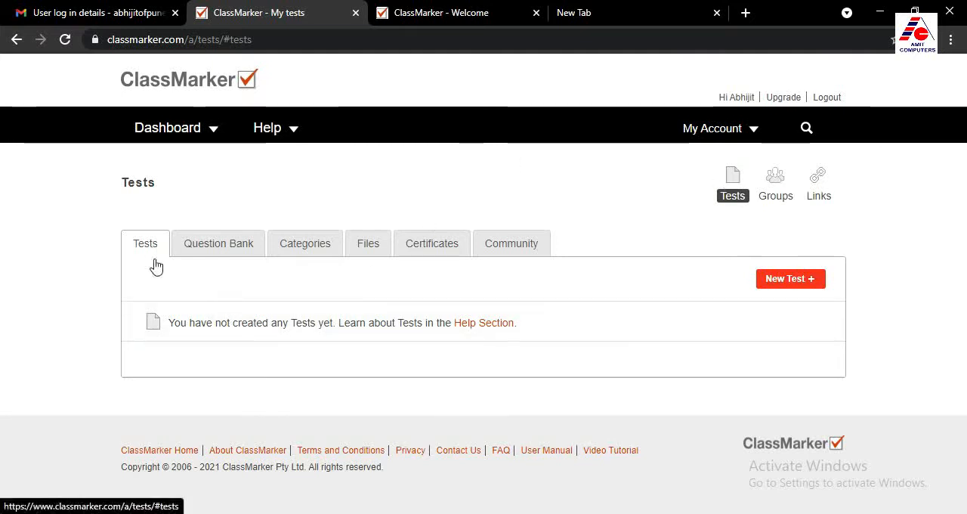
Look through the Question Bank page and return to the list of tests
click(226, 249)
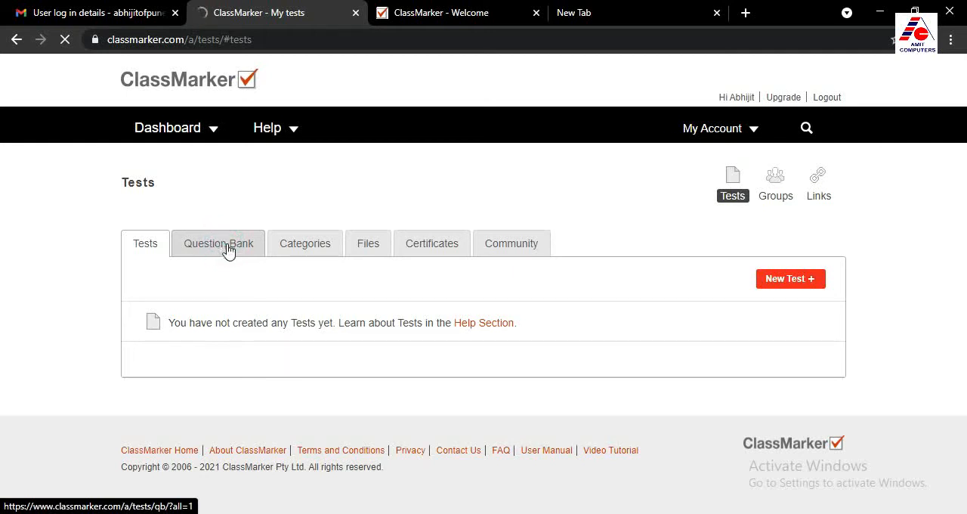
scroll(356, 345, down, 4)
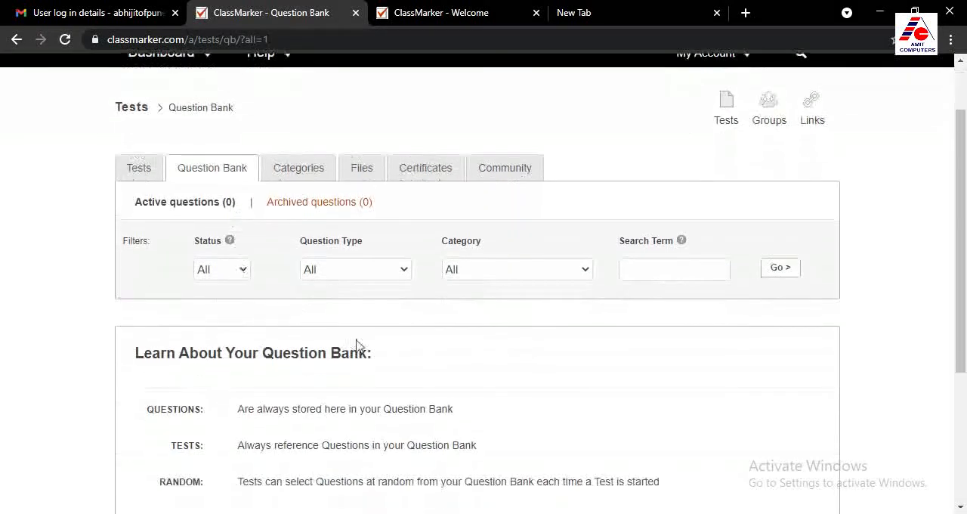
scroll(391, 393, up, 3)
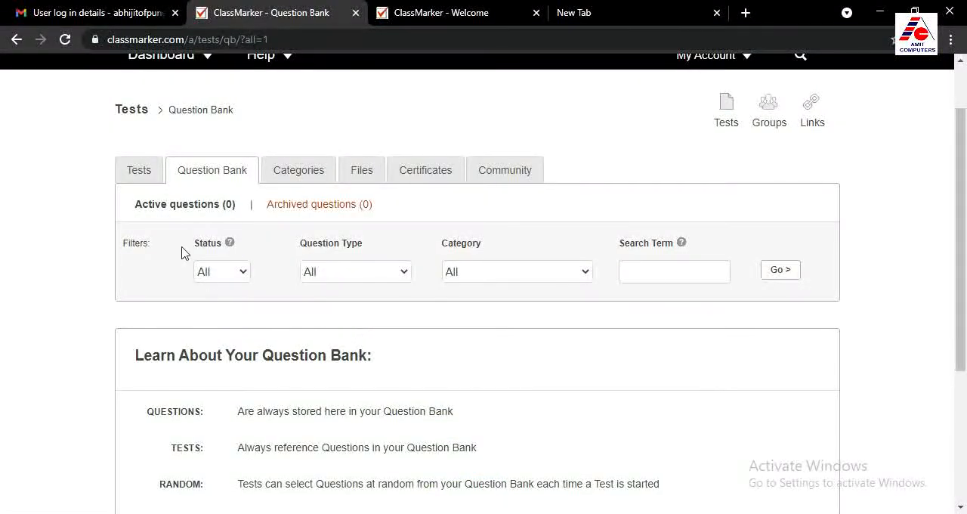
click(139, 177)
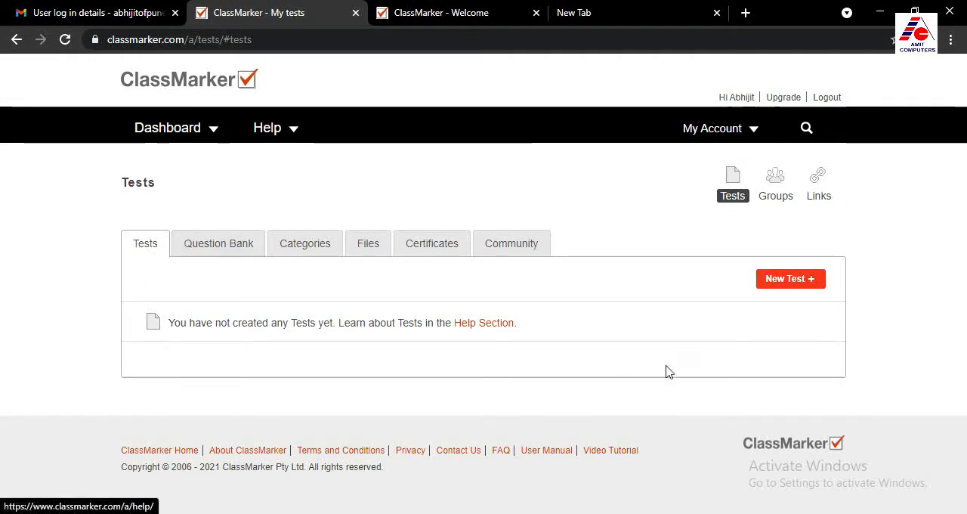
Create a new test named "GK test 1" and proceed to adding questions
click(804, 281)
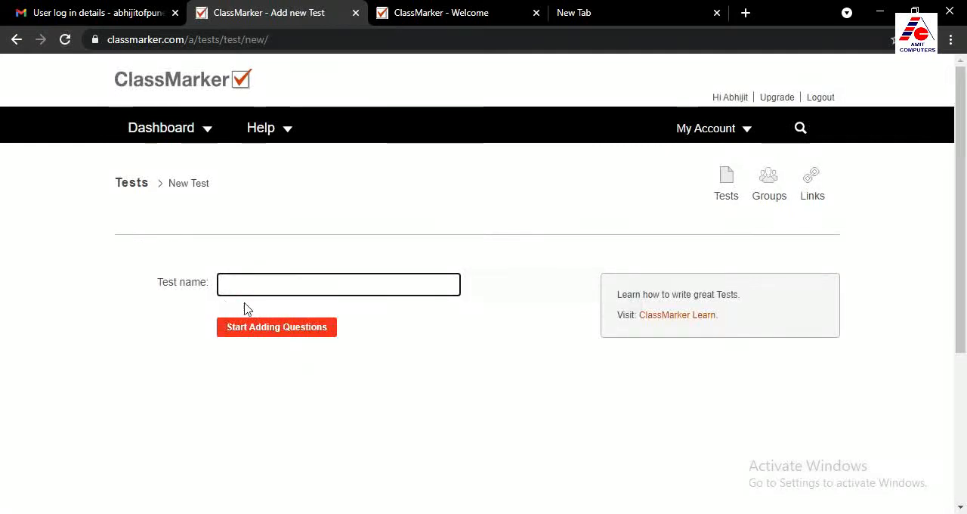
text(GK test 1)
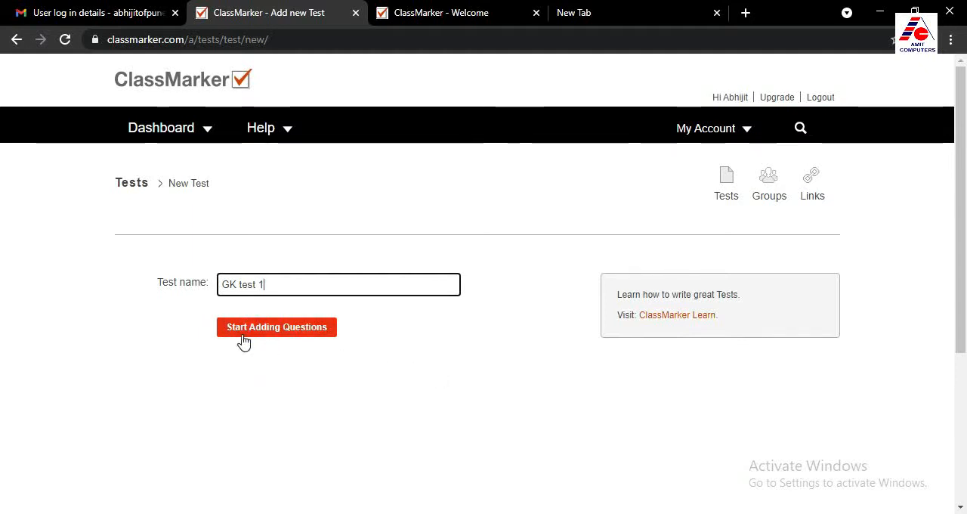
click(288, 334)
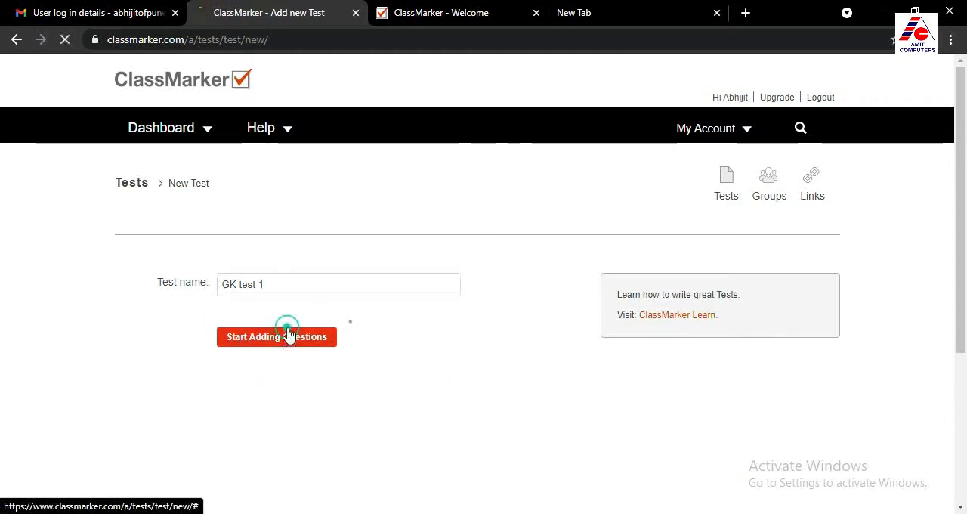
Add the test introduction "General Knowledge Test for Class 9" in bold, underlined blue text and update it
scroll(506, 378, down, 3)
scroll(253, 275, up, 2)
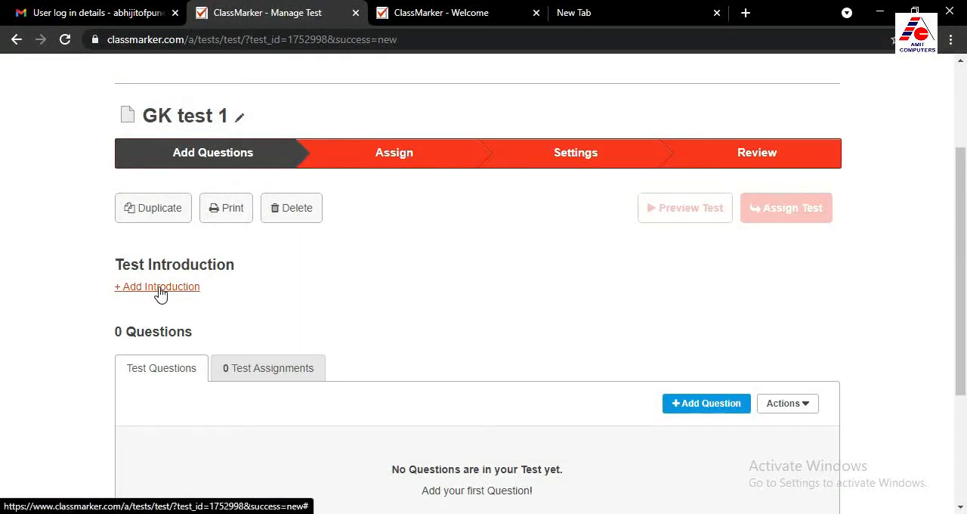
click(161, 293)
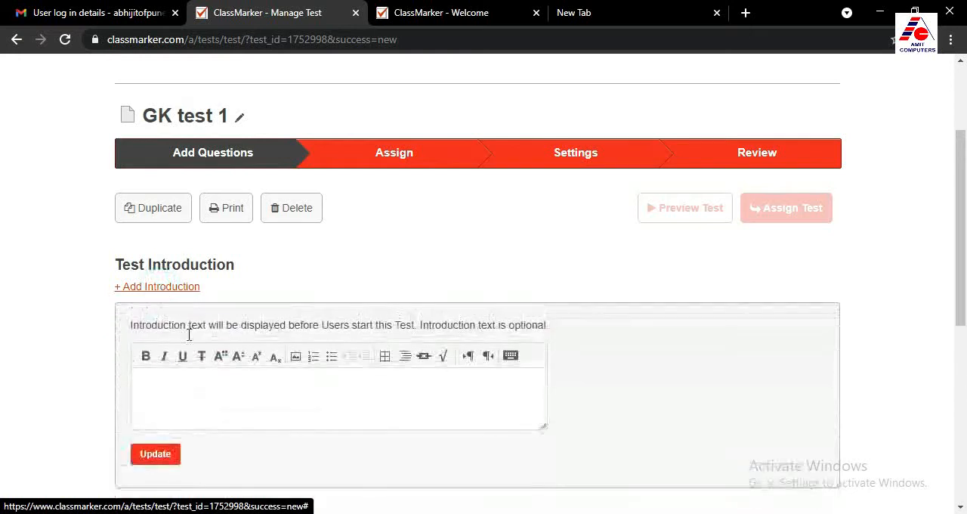
click(173, 381)
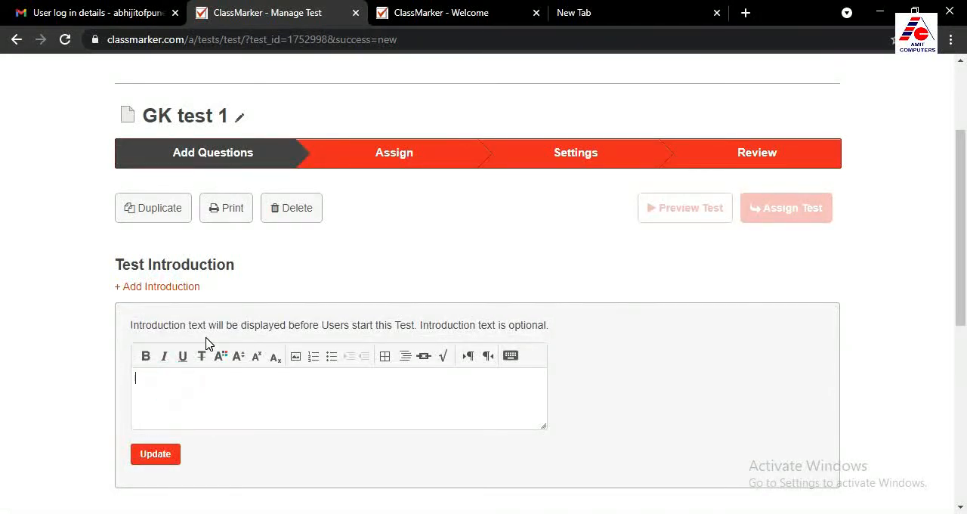
text(General Knowledge Test for Class 9)
click(156, 455)
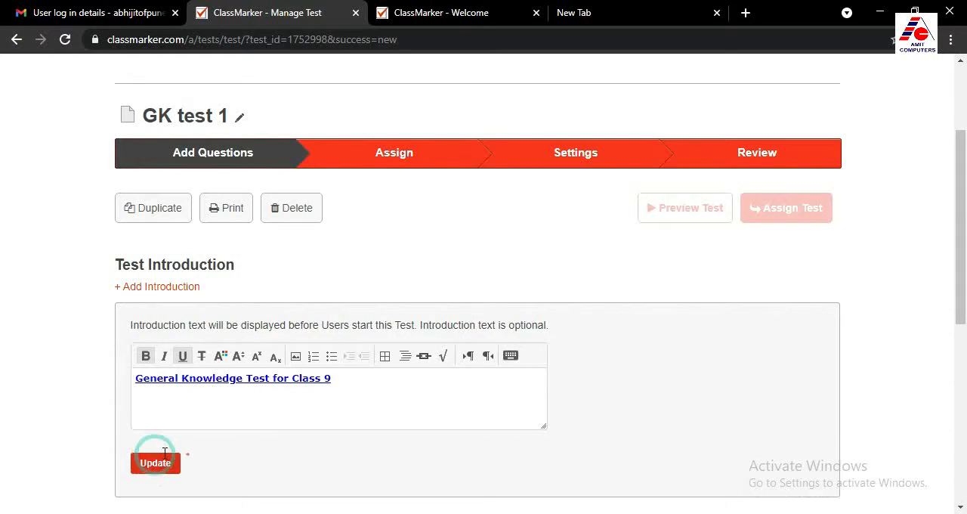
Add a new multiple-choice question to the test with the question text "Different Input Devices are:"
scroll(234, 446, down, 2)
scroll(238, 446, down, 3)
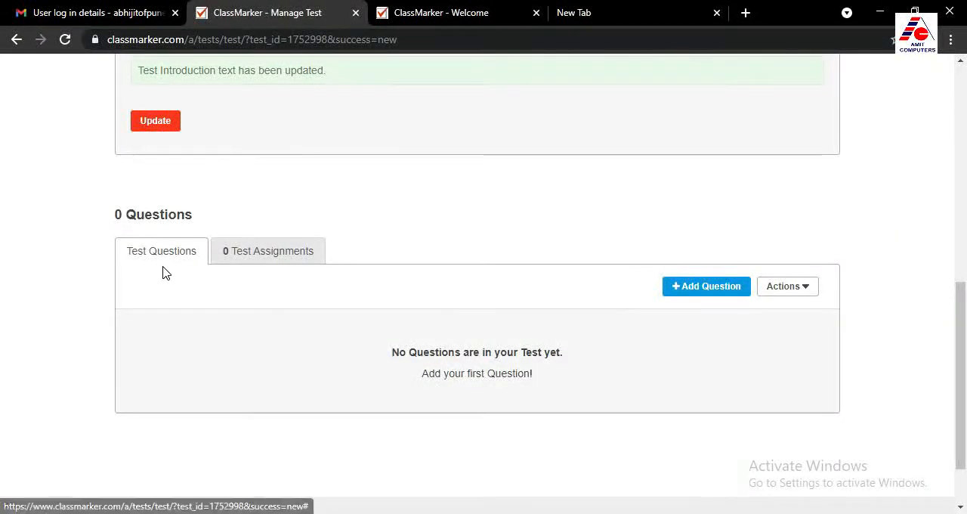
scroll(226, 302, down, 1)
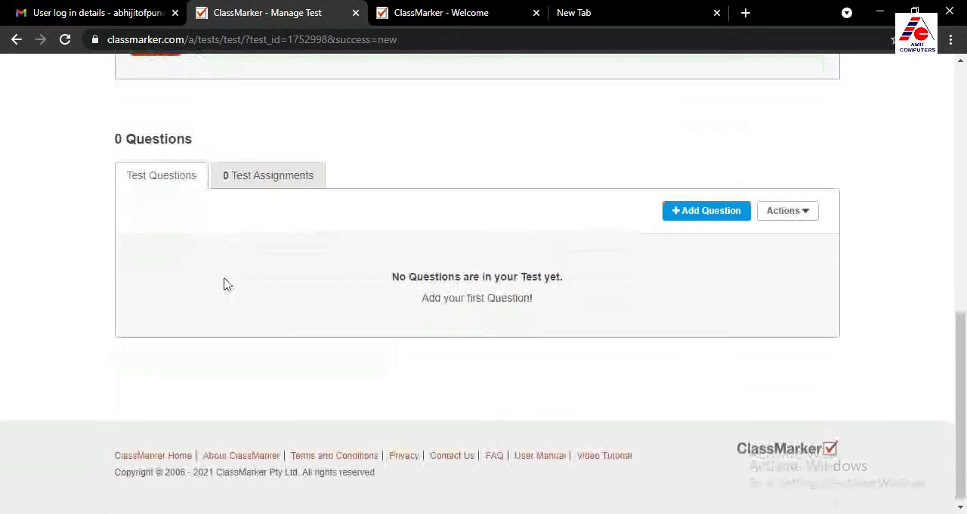
click(689, 216)
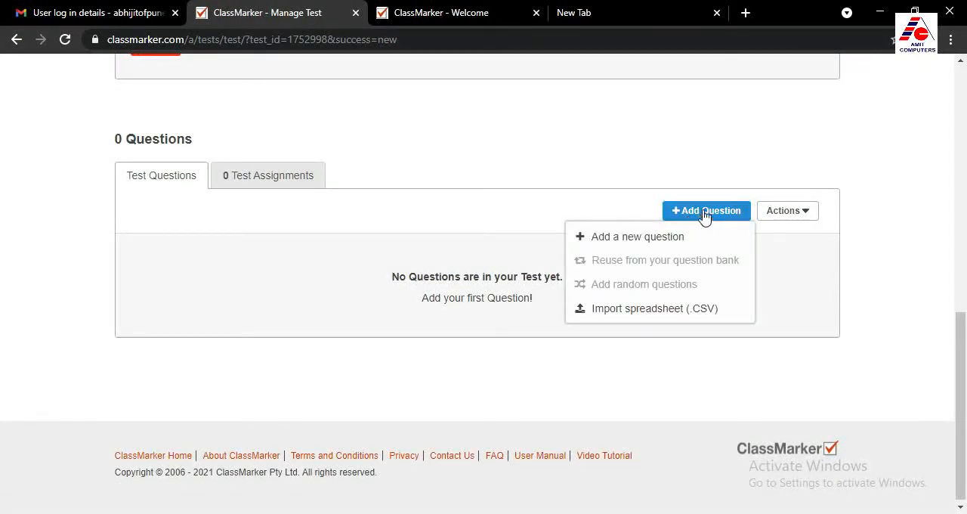
click(633, 240)
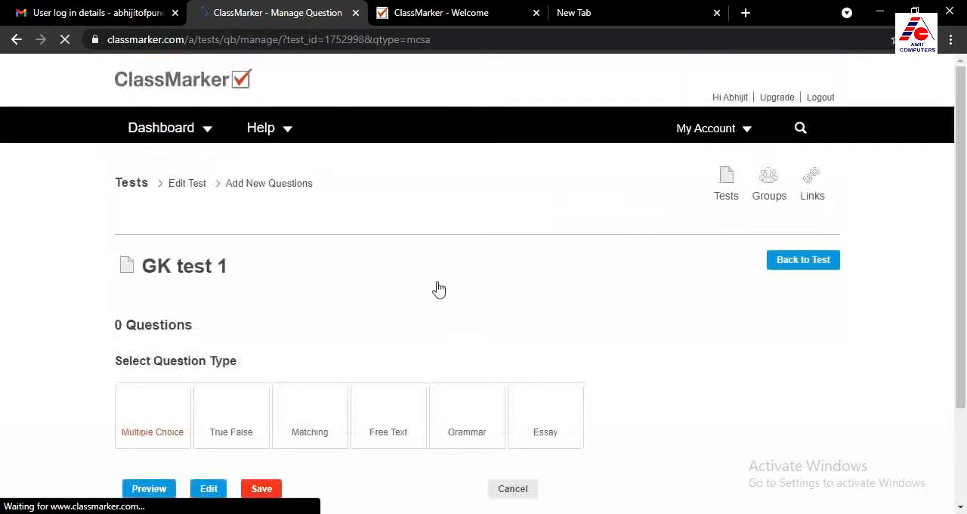
scroll(425, 298, down, 1)
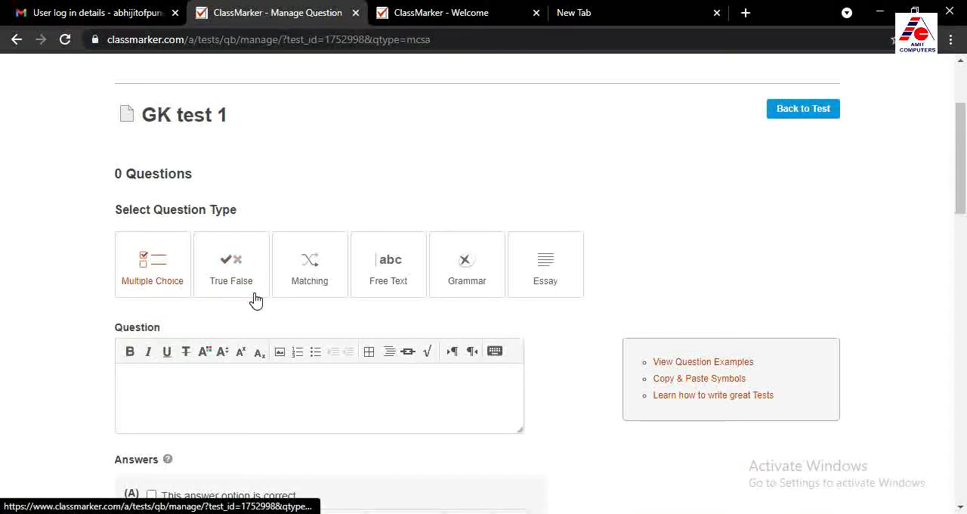
scroll(256, 301, down, 1)
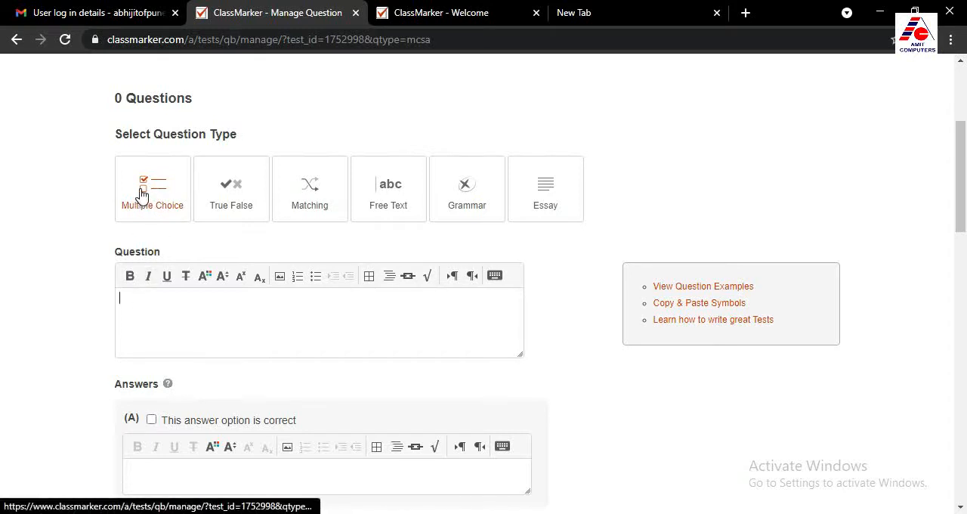
click(141, 302)
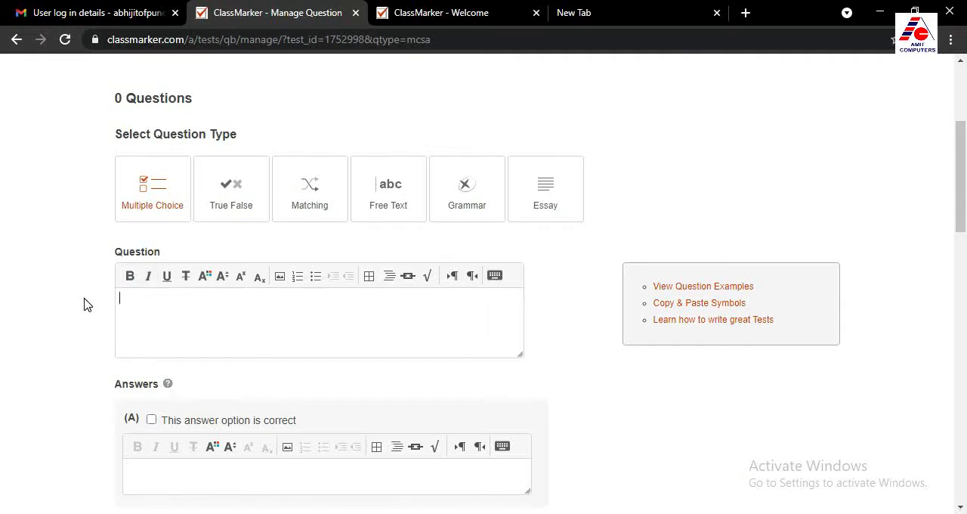
text(Different Input Devices are:)
Fill in the answer options A to D as Mouse, Touchscreen, Keyboard and Printer
scroll(31, 308, down, 2)
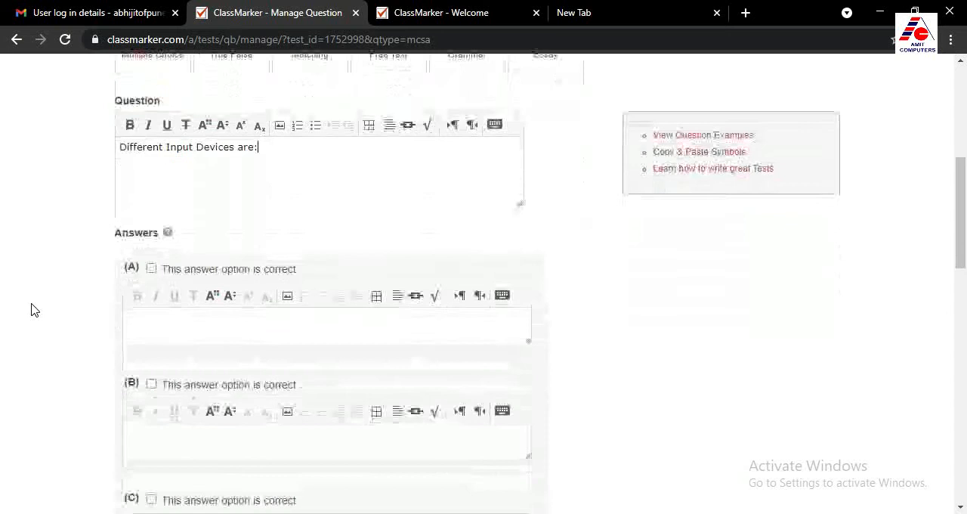
click(154, 320)
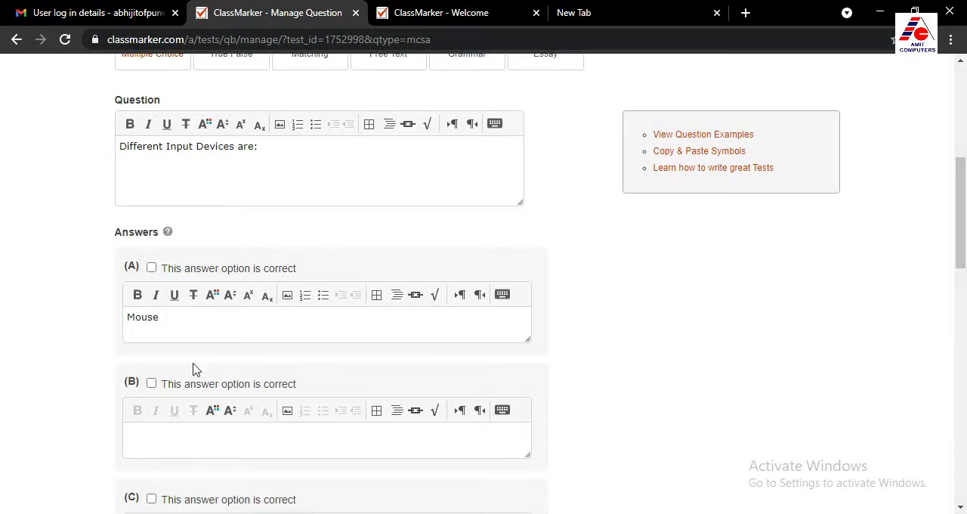
scroll(181, 355, down, 2)
click(172, 285)
text(Touchscreen)
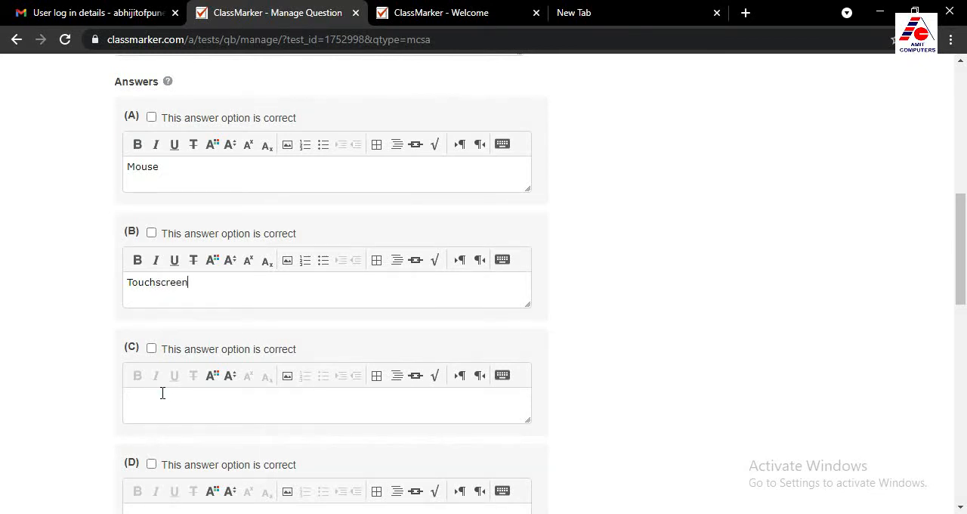
click(161, 390)
text(Keyboa)
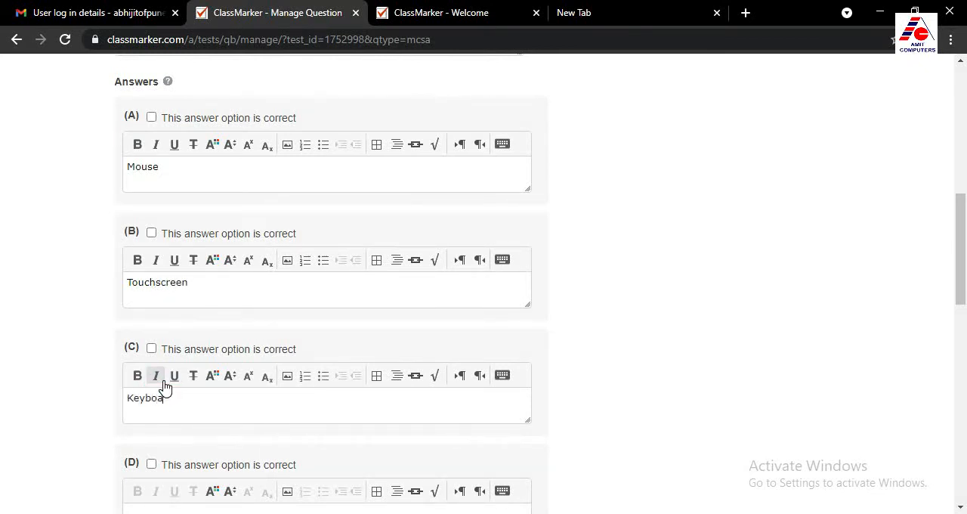
text(rd)
scroll(464, 287, down, 2)
click(194, 368)
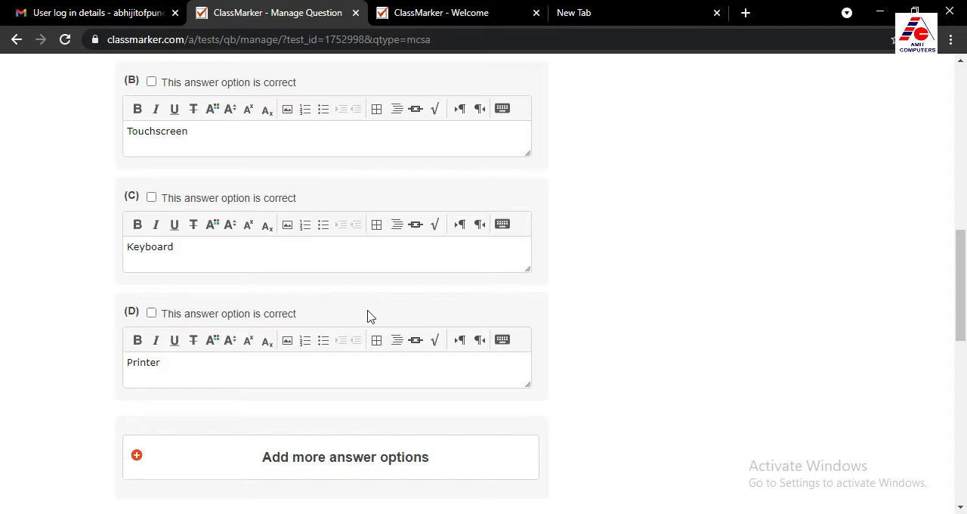
Mark answer options A (Mouse), B (Touchscreen) and C (Keyboard) as correct
scroll(320, 356, up, 4)
click(152, 269)
scroll(194, 309, down, 1)
click(151, 308)
scroll(155, 287, down, 2)
click(151, 273)
scroll(189, 231, up, 2)
scroll(237, 395, up, 1)
scroll(236, 205, down, 3)
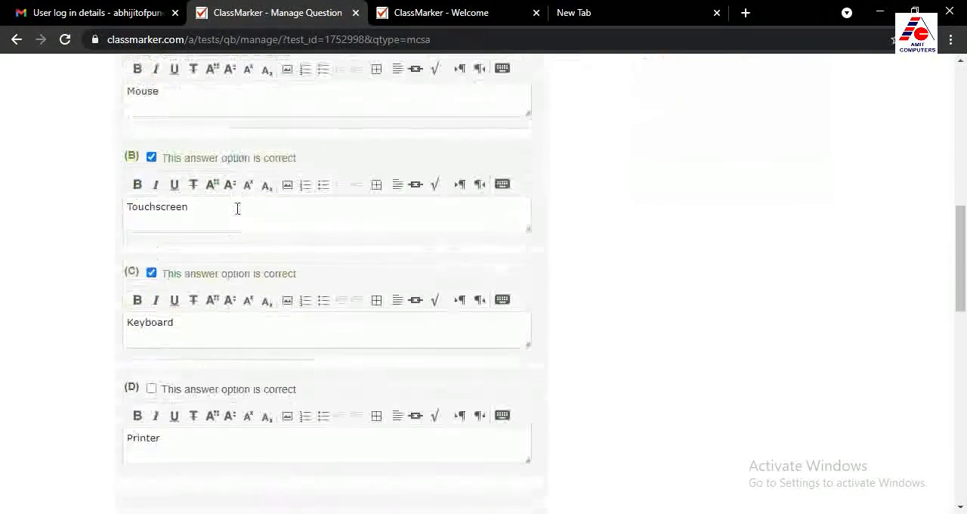
scroll(237, 208, down, 2)
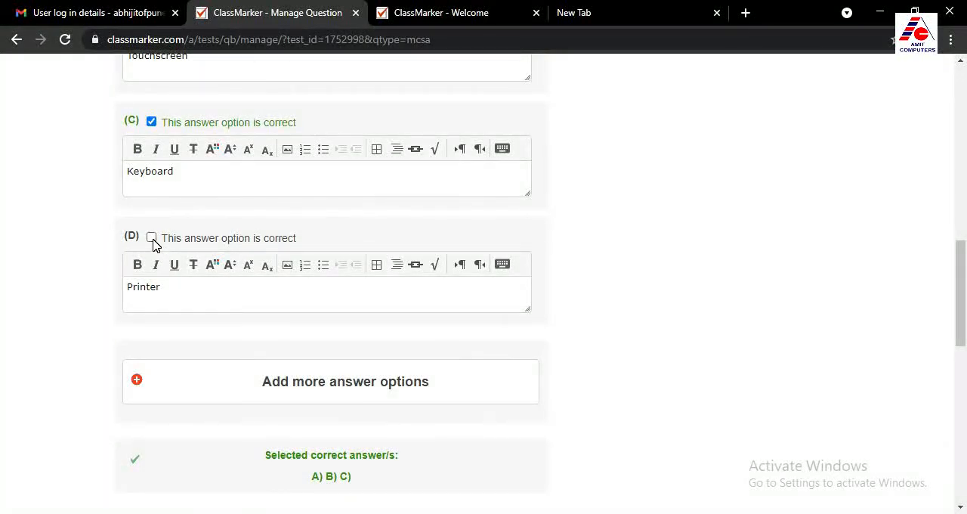
Set Randomize Answers to Yes in the question's settings
scroll(345, 335, down, 4)
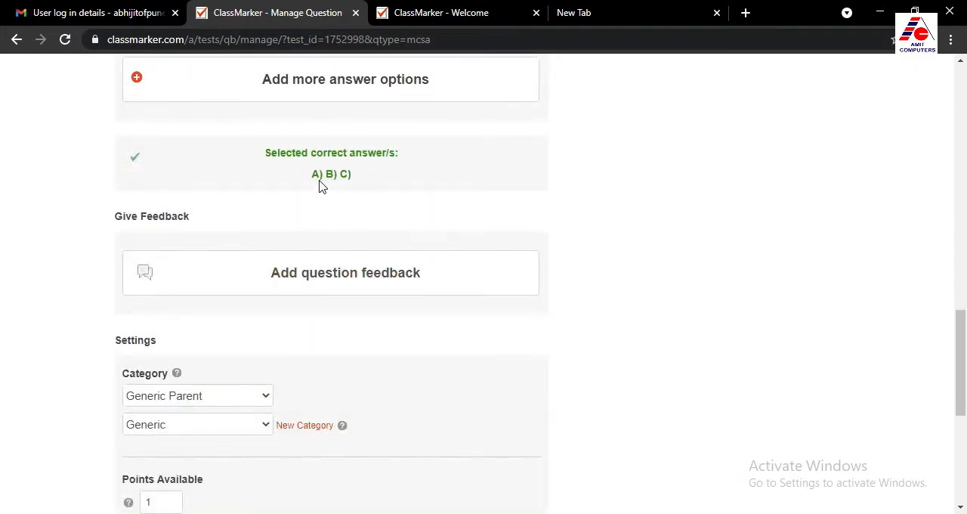
scroll(367, 269, down, 3)
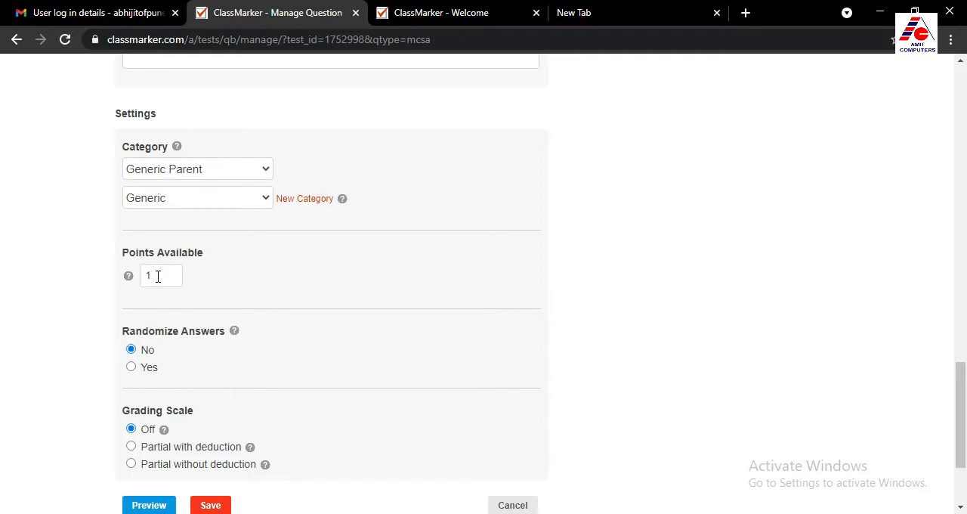
scroll(158, 276, down, 1)
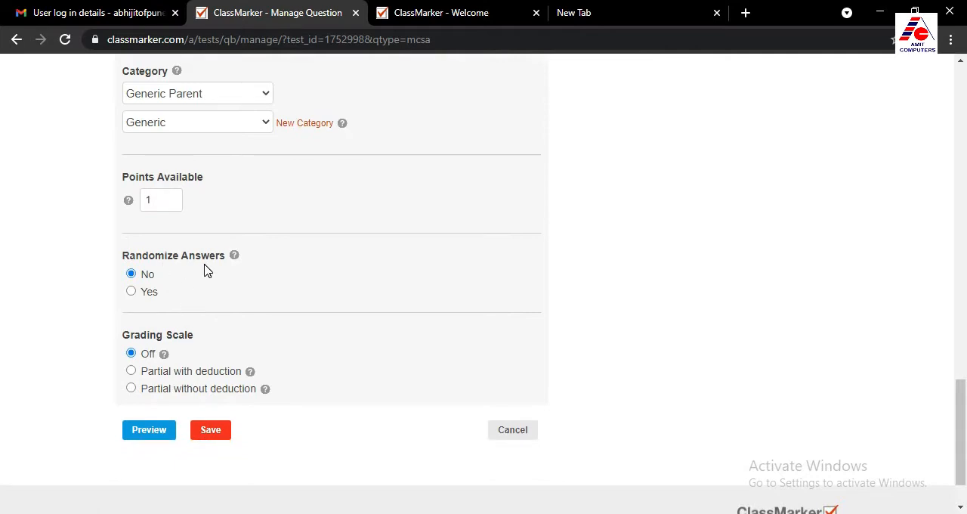
scroll(213, 203, down, 1)
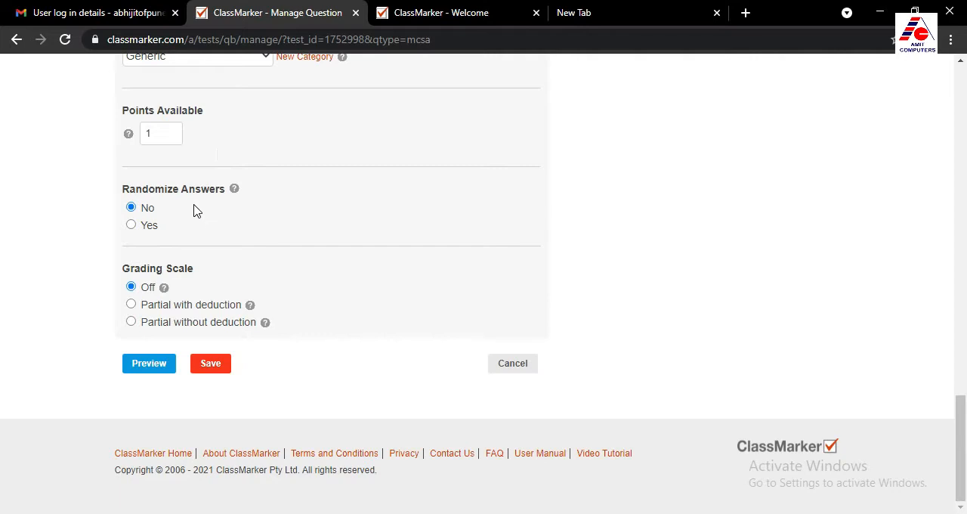
click(132, 226)
Check the question's answer options and settings, and save the question in the test
scroll(250, 283, up, 7)
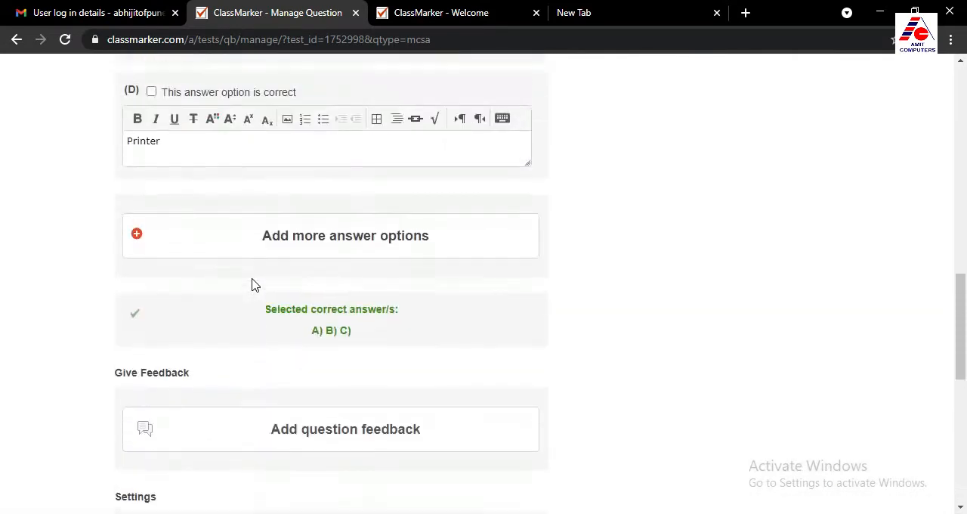
scroll(252, 284, up, 6)
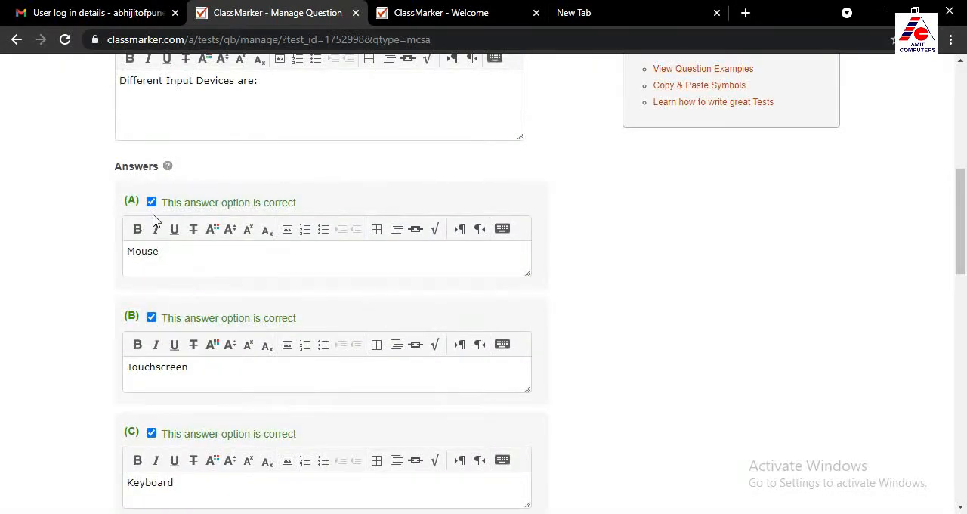
scroll(156, 348, down, 4)
scroll(157, 349, up, 2)
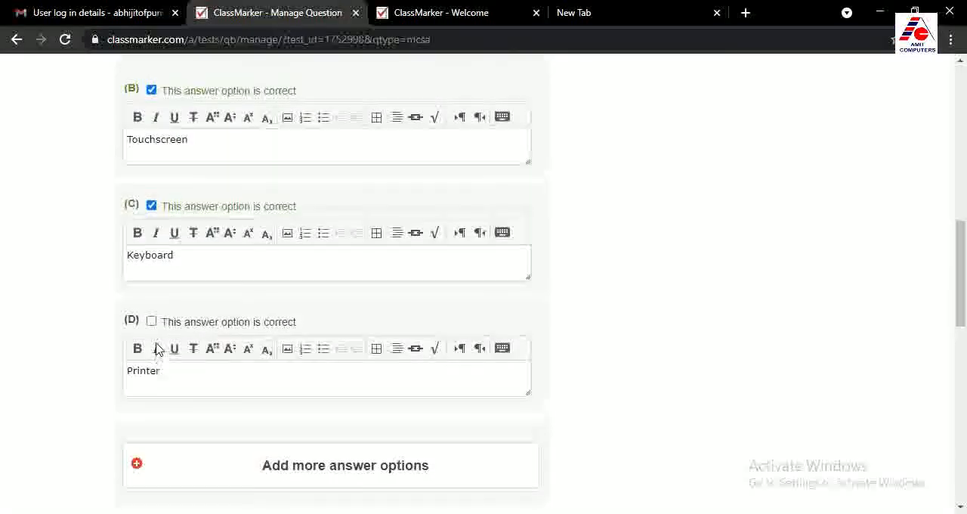
scroll(173, 336, down, 6)
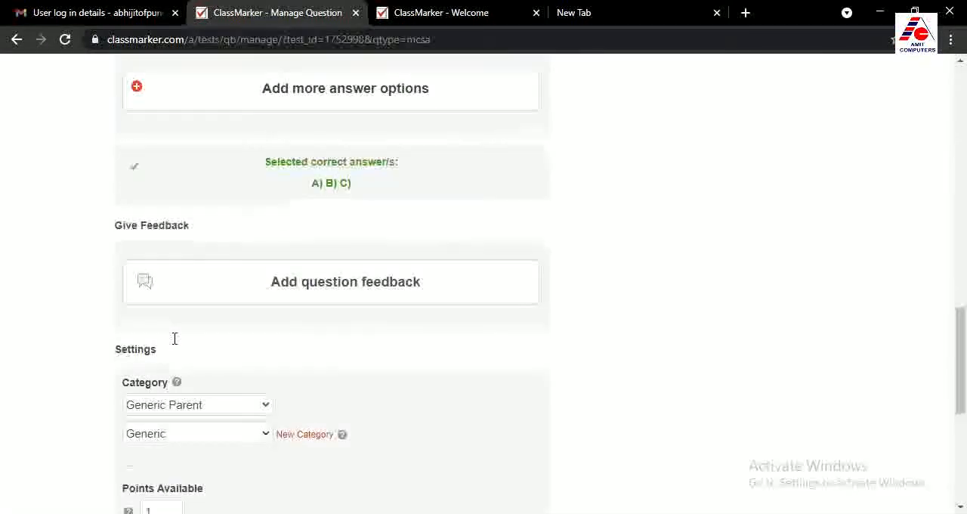
scroll(219, 264, down, 4)
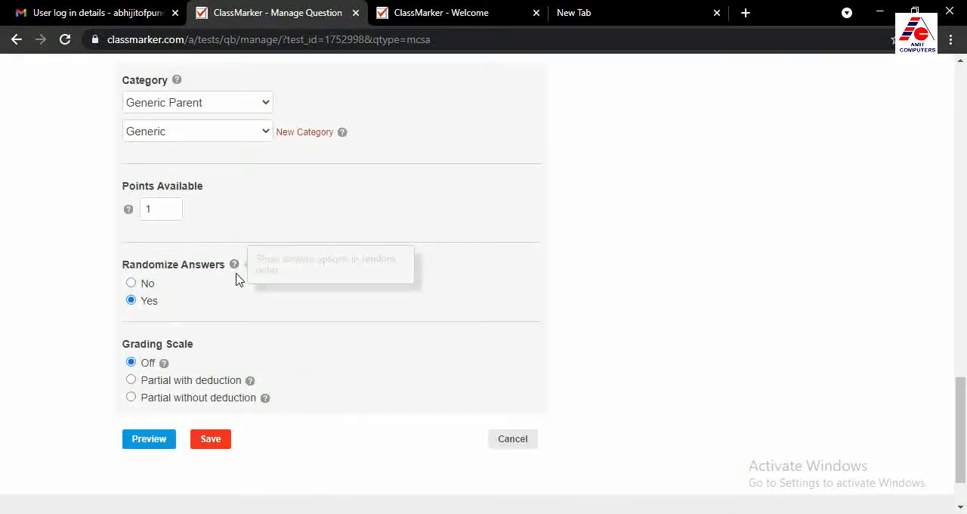
scroll(254, 332, down, 1)
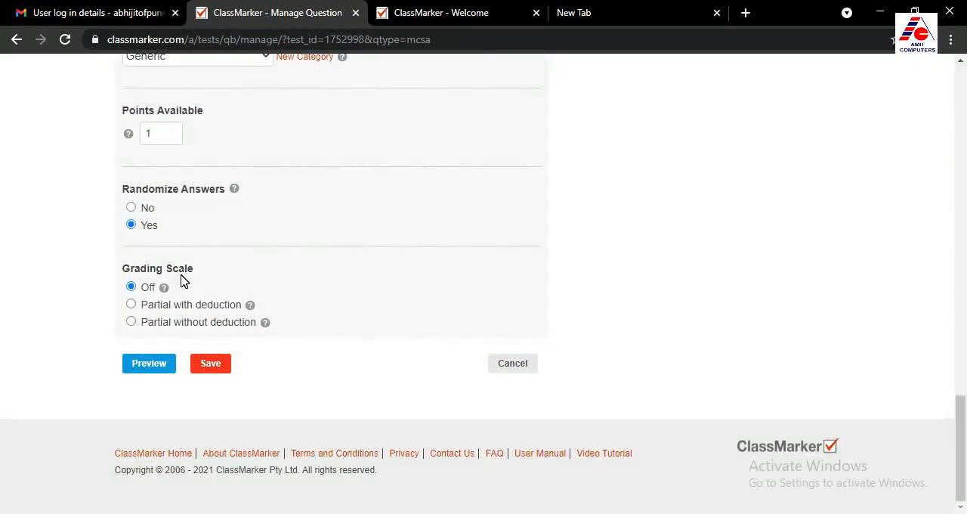
click(213, 365)
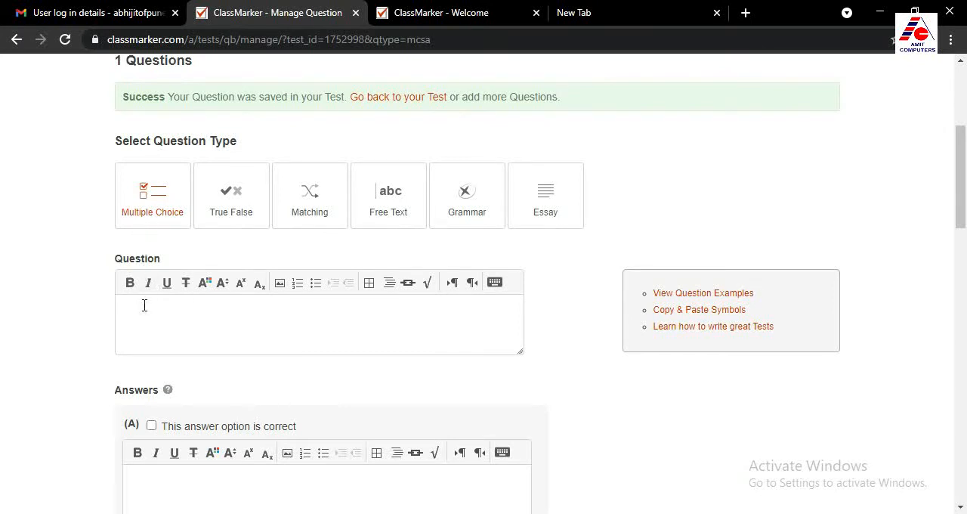
Enter the question "This is a Antivirus software" and fill answer options A and B with MS Word and MS PowerPoint
text(This is a Antivirus software)
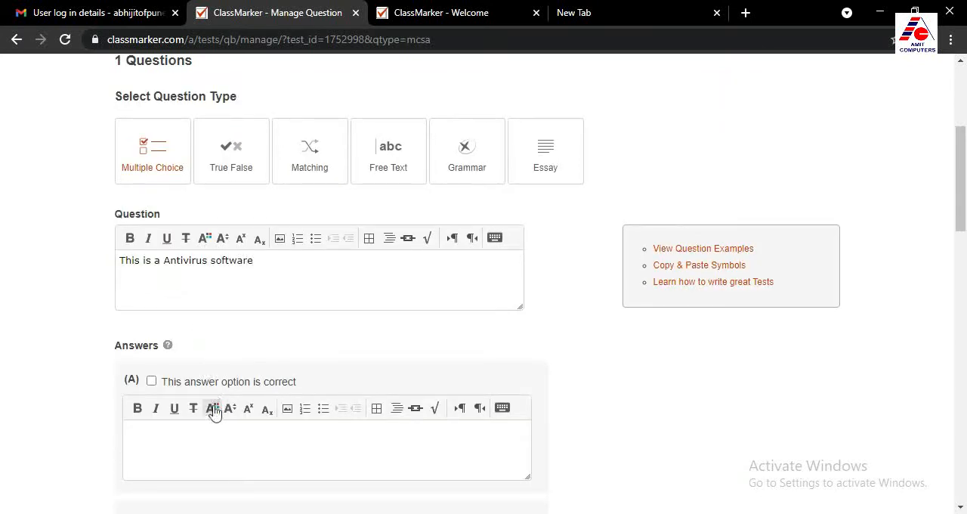
scroll(212, 416, down, 1)
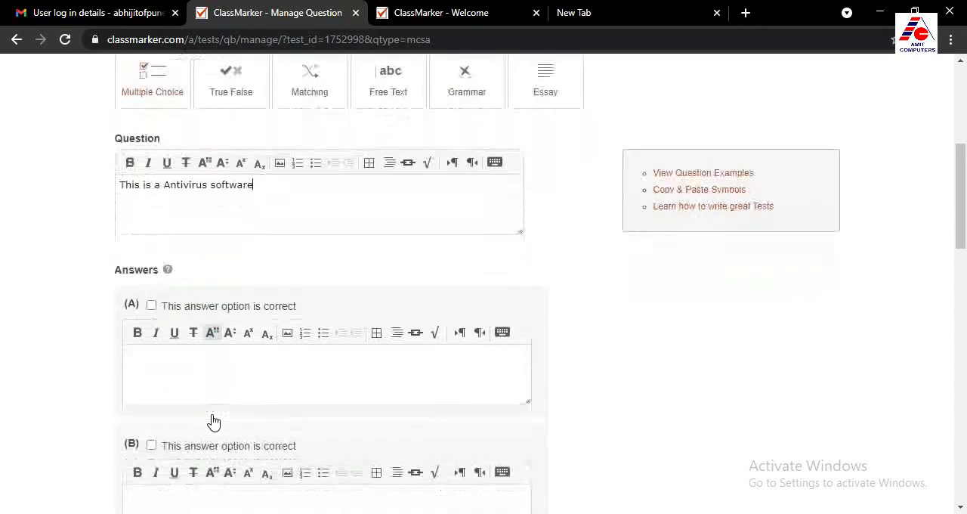
click(166, 356)
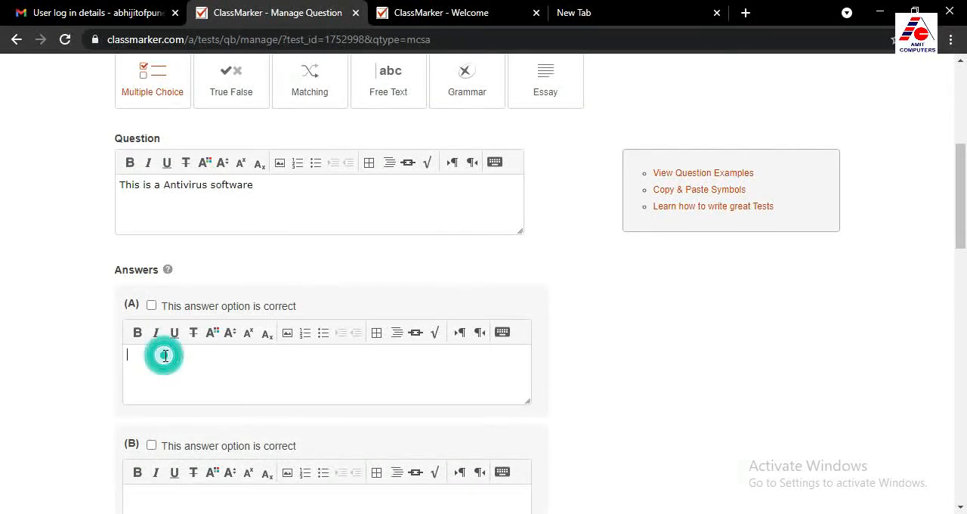
text(MS Word)
scroll(146, 400, down, 2)
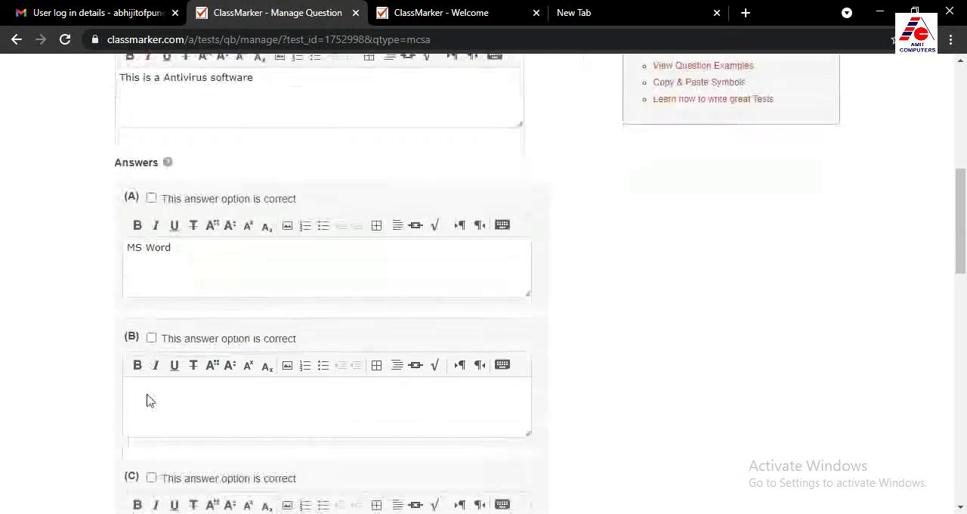
click(189, 348)
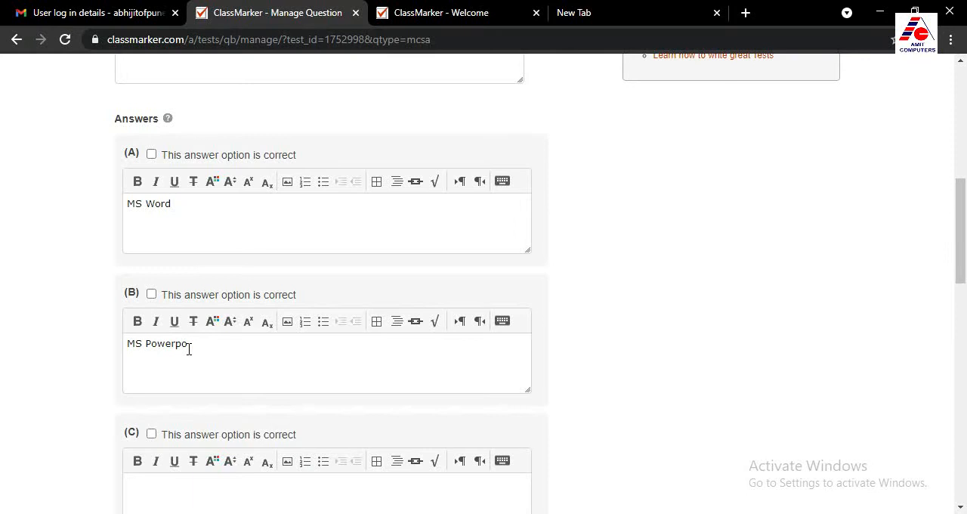
Fill answer options C and D with Adobe Photoshop and Quick Heal
scroll(192, 341, down, 1)
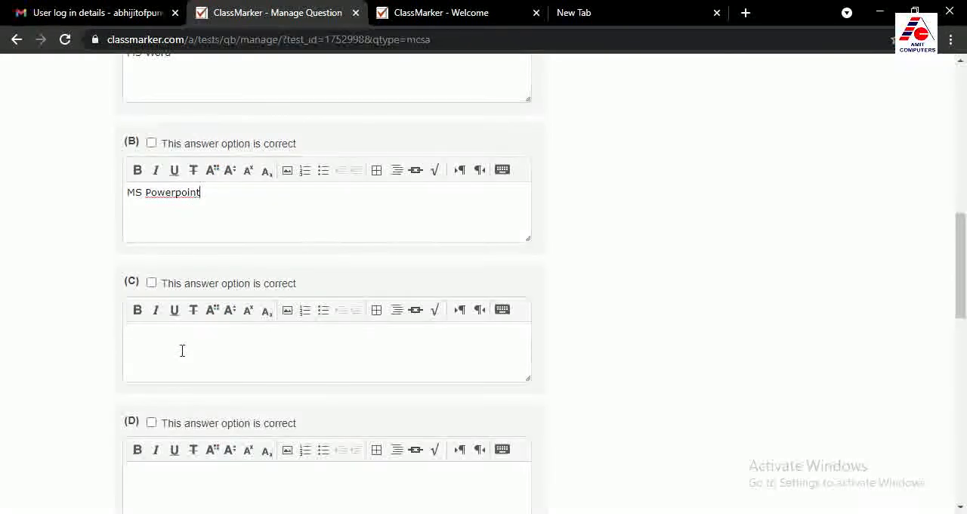
click(181, 350)
text(Adobe Photoshop)
scroll(189, 355, down, 2)
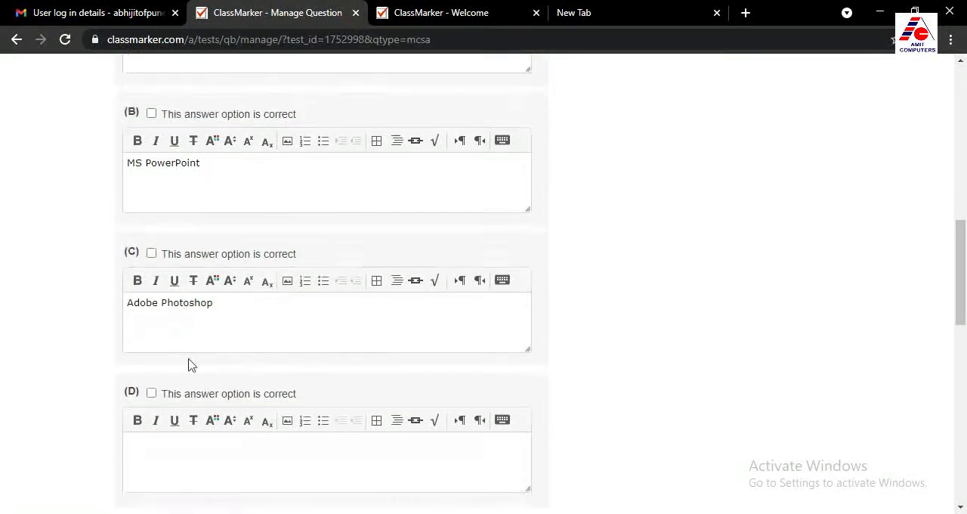
click(183, 331)
text(Quick Heal)
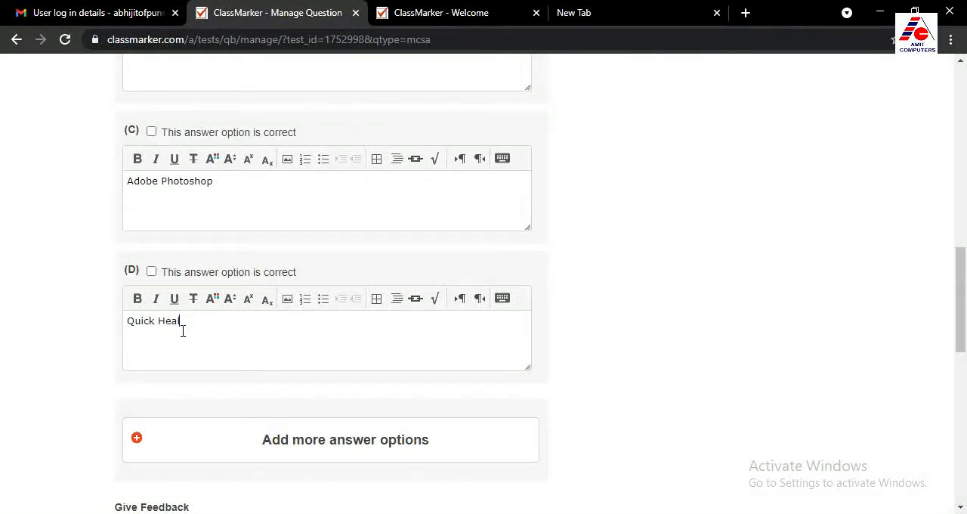
Review the answer options of the antivirus question and mark option D (Quick Heal) as correct
scroll(256, 333, up, 5)
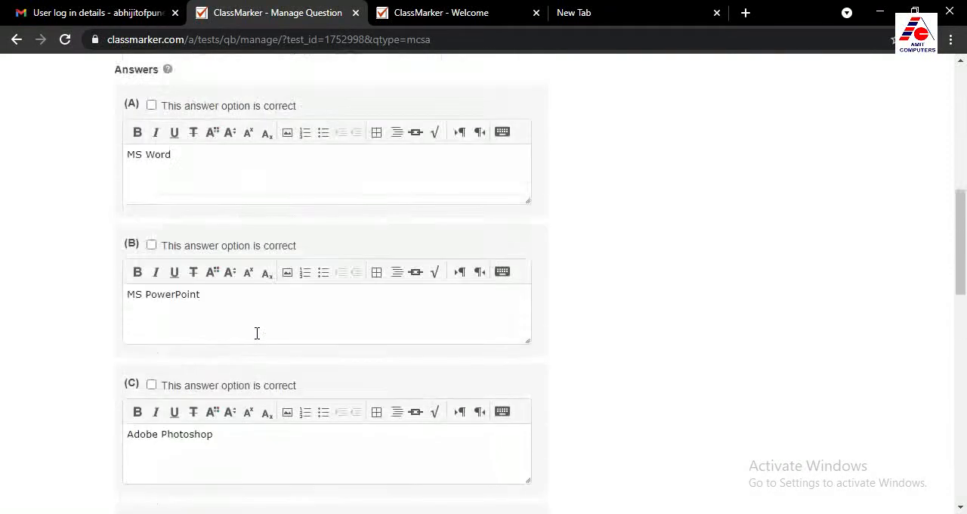
scroll(240, 323, down, 3)
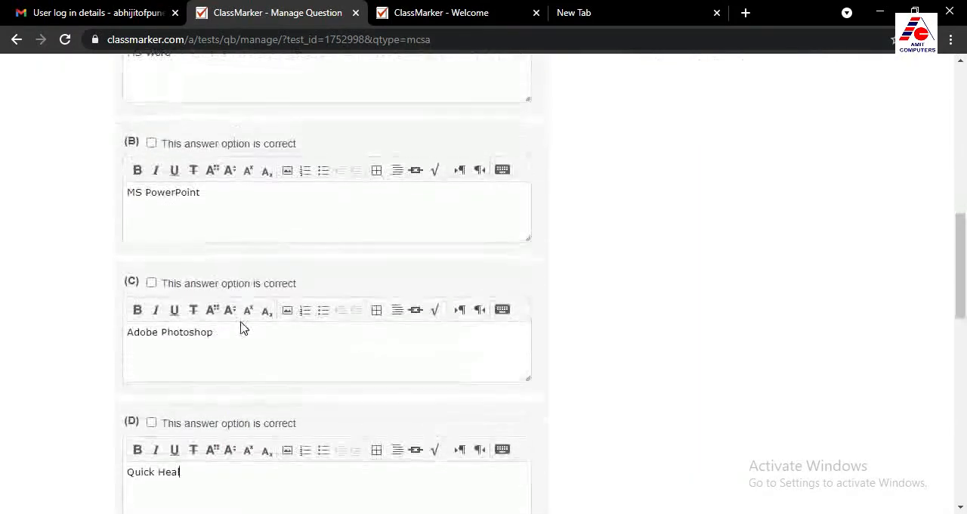
scroll(244, 328, down, 2)
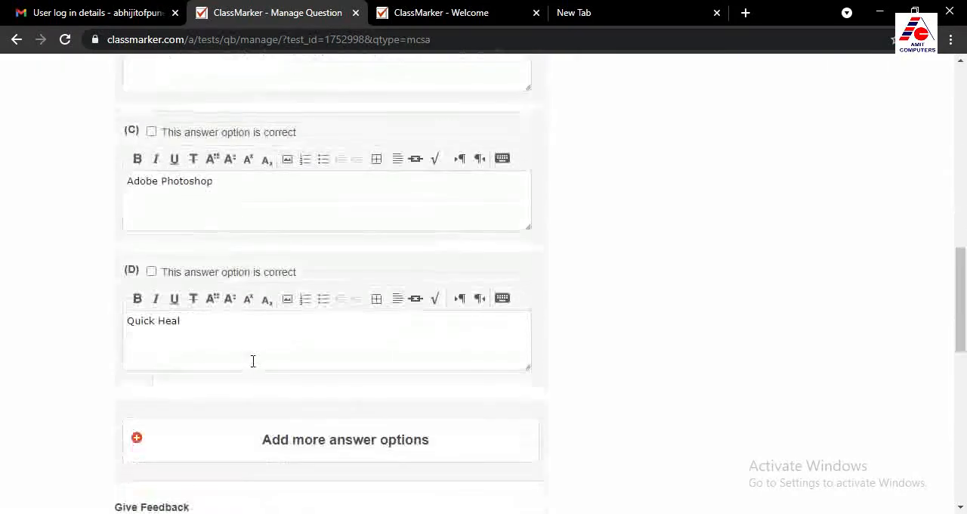
click(151, 272)
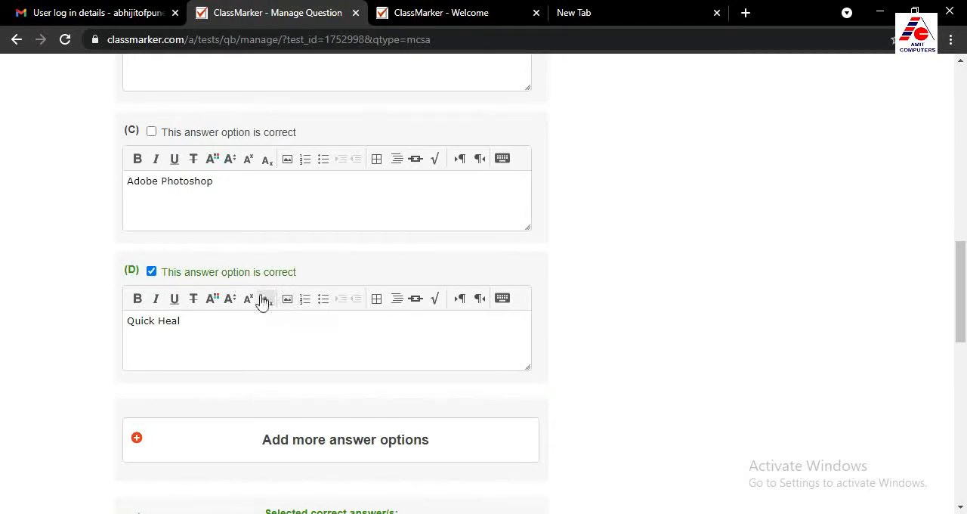
Set the antivirus question's Answer Selection to Radio buttons and save the question in the test
scroll(281, 345, down, 6)
scroll(294, 356, down, 3)
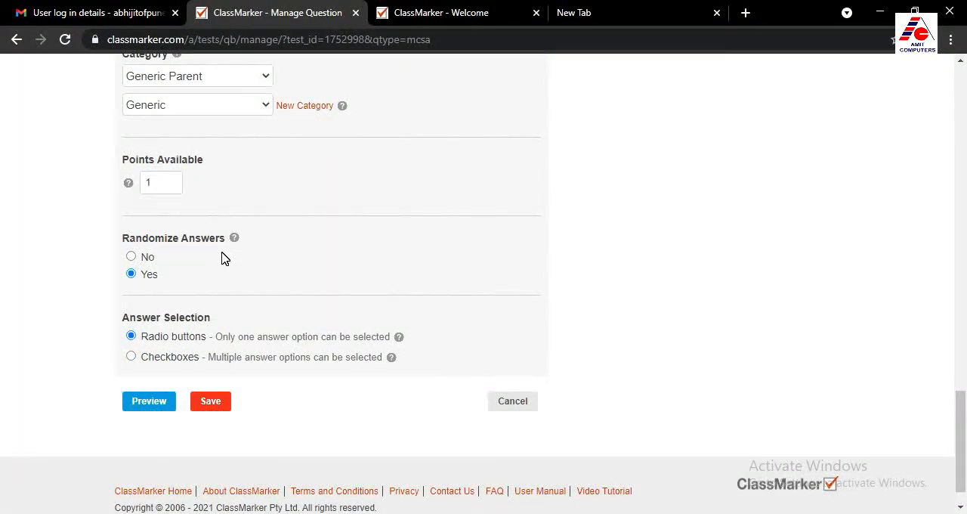
click(157, 343)
click(157, 364)
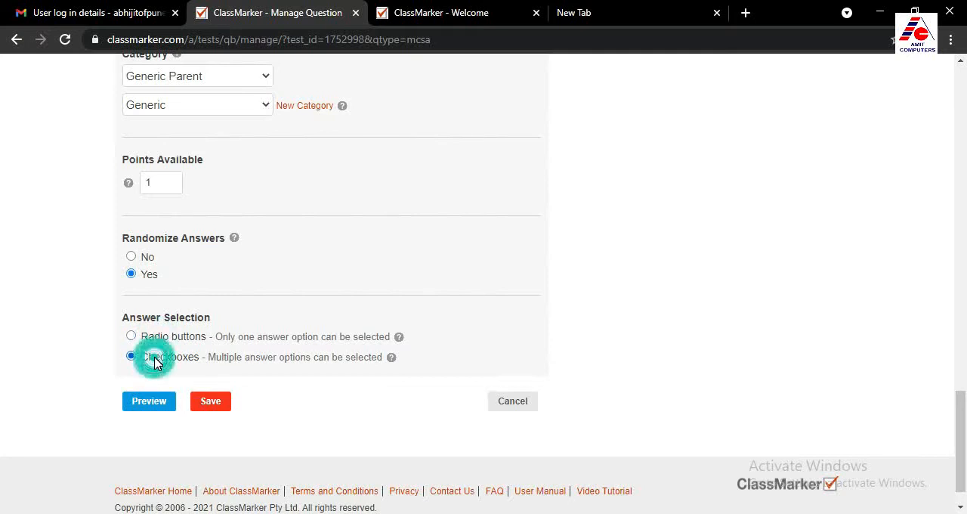
click(158, 341)
click(159, 358)
click(158, 340)
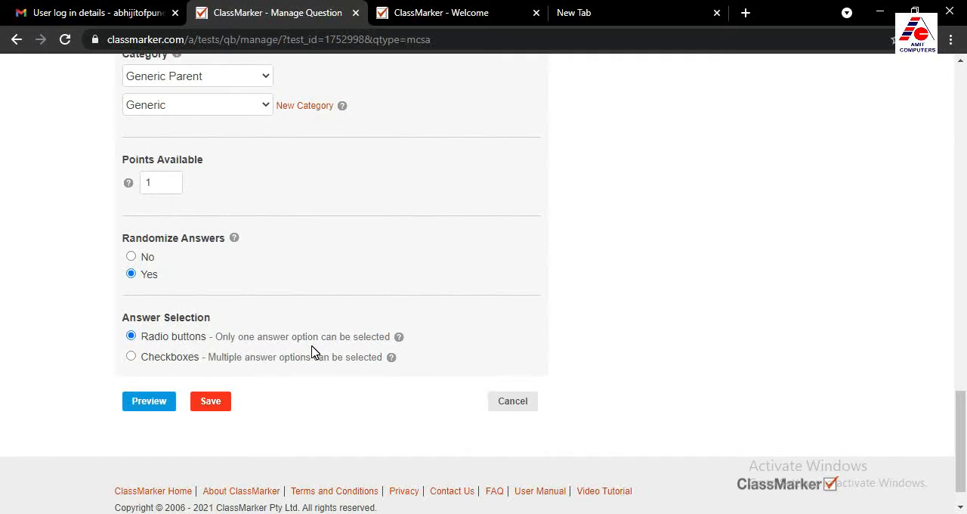
click(210, 403)
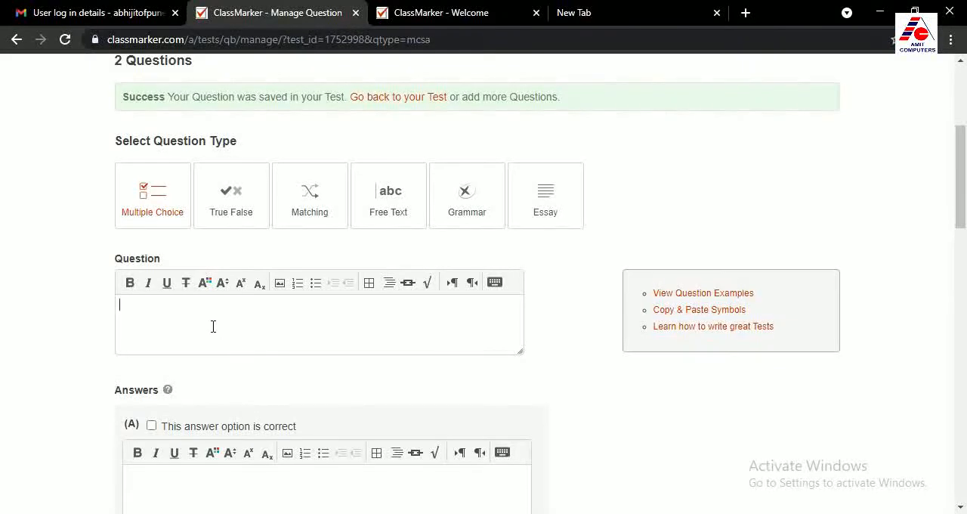
Add a True False question reading "Capital of Maharashtra is Mumbai" with True as the correct answer, and save it
click(231, 203)
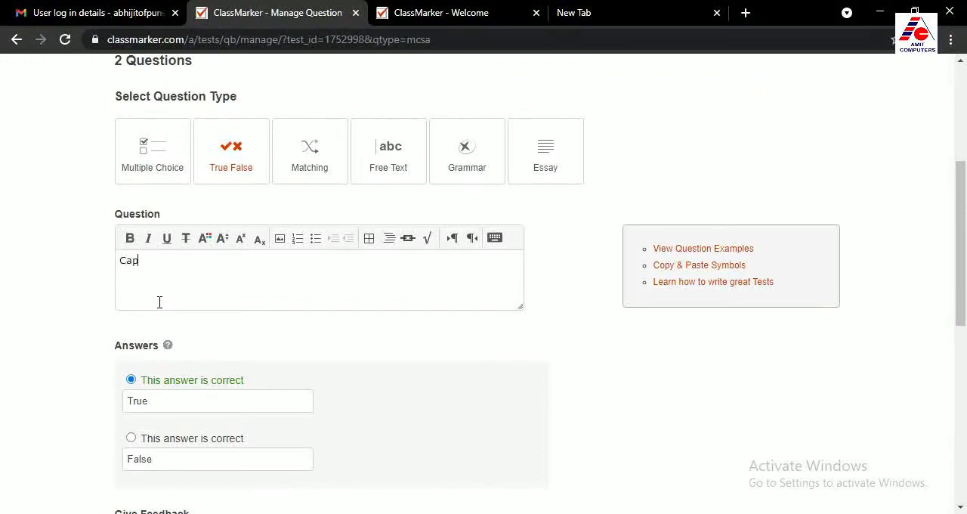
text(ital of Maharashtra is Mumbai)
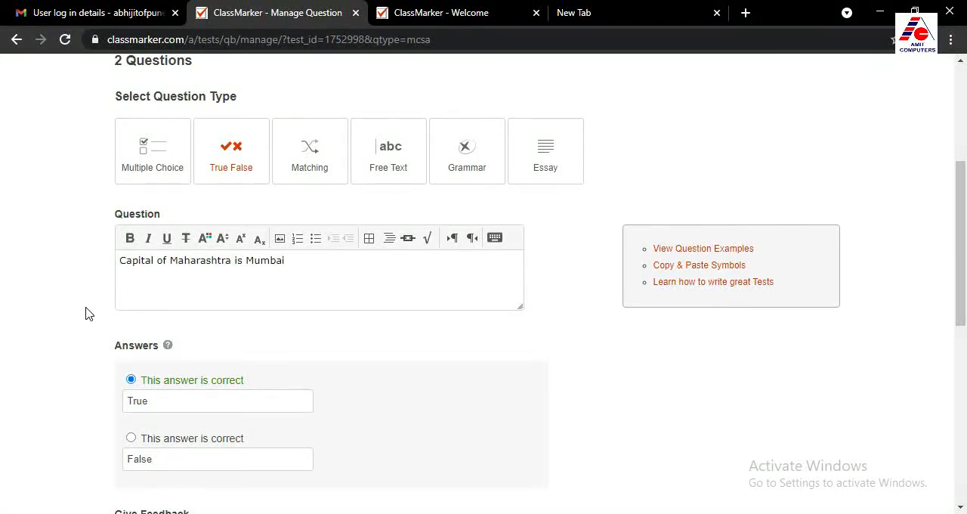
scroll(86, 311, down, 1)
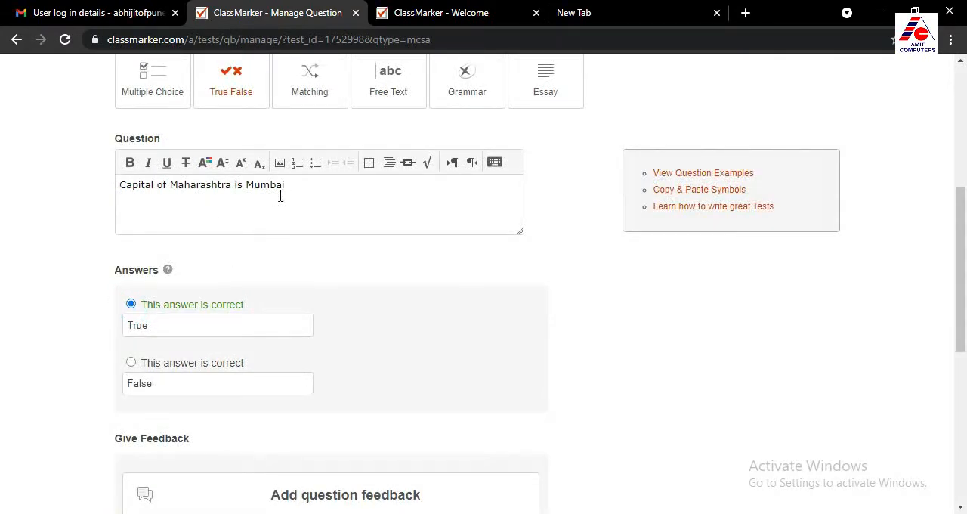
scroll(228, 363, down, 3)
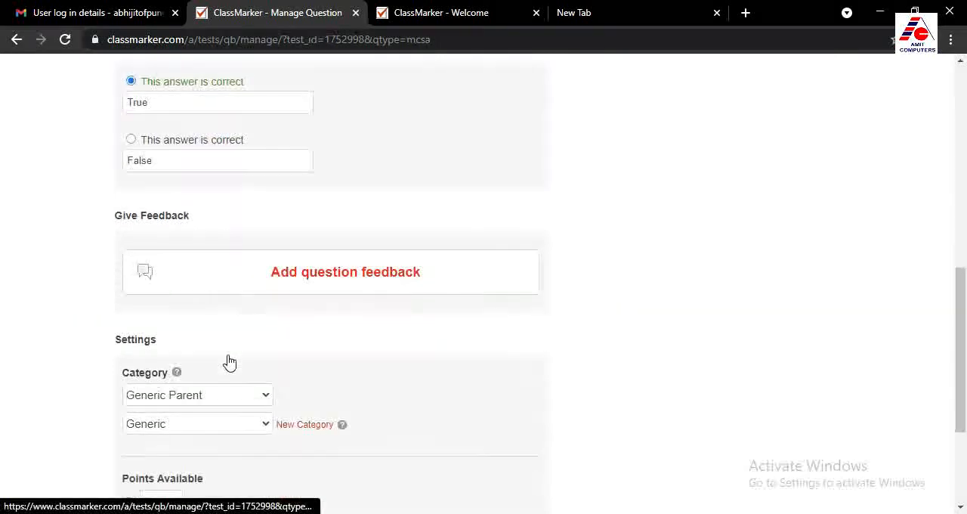
scroll(228, 363, down, 2)
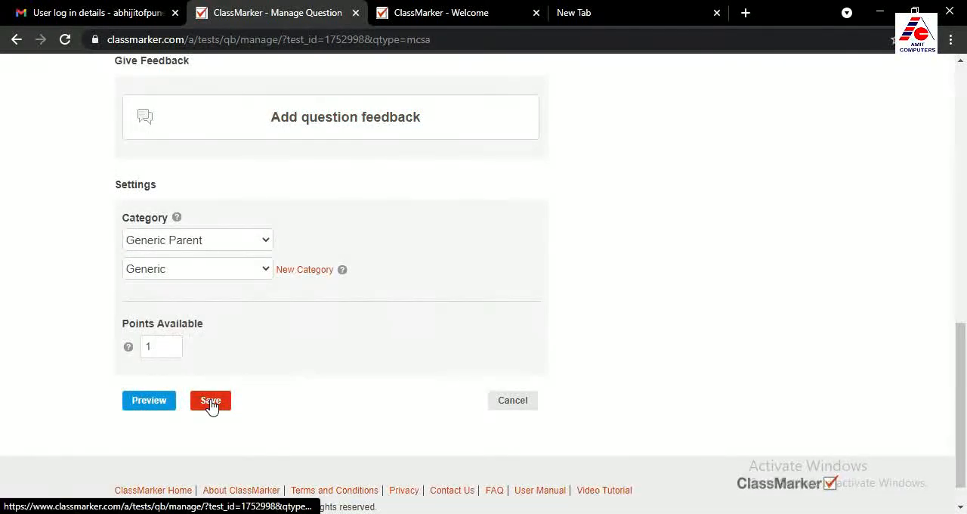
click(210, 402)
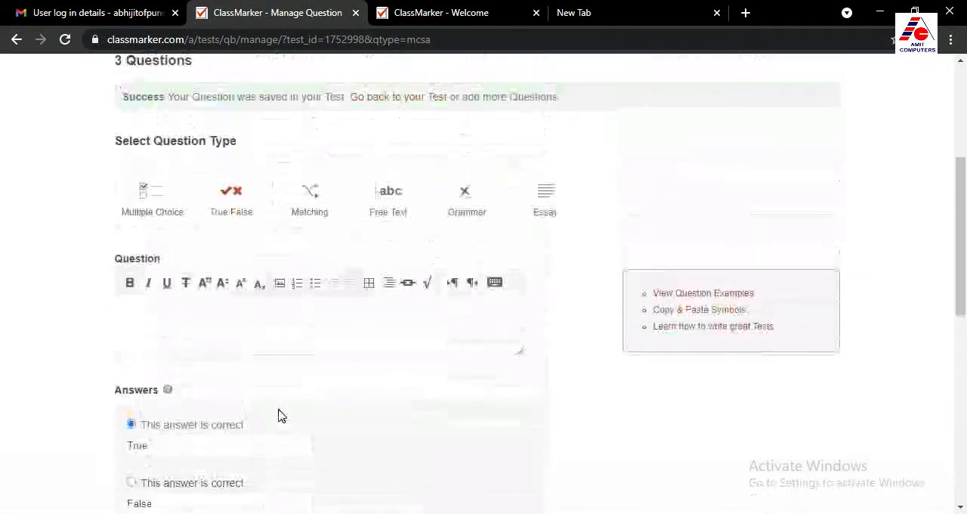
Add another True False question reading "Mumbai is capital of India", mark False as correct, and save it
click(158, 303)
text(Mumbai is capital of India)
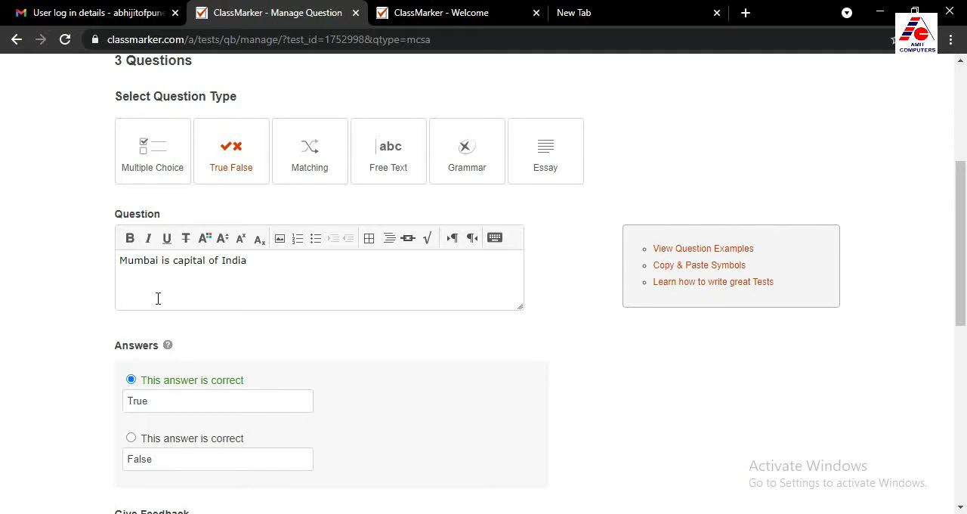
scroll(181, 332, down, 1)
click(131, 363)
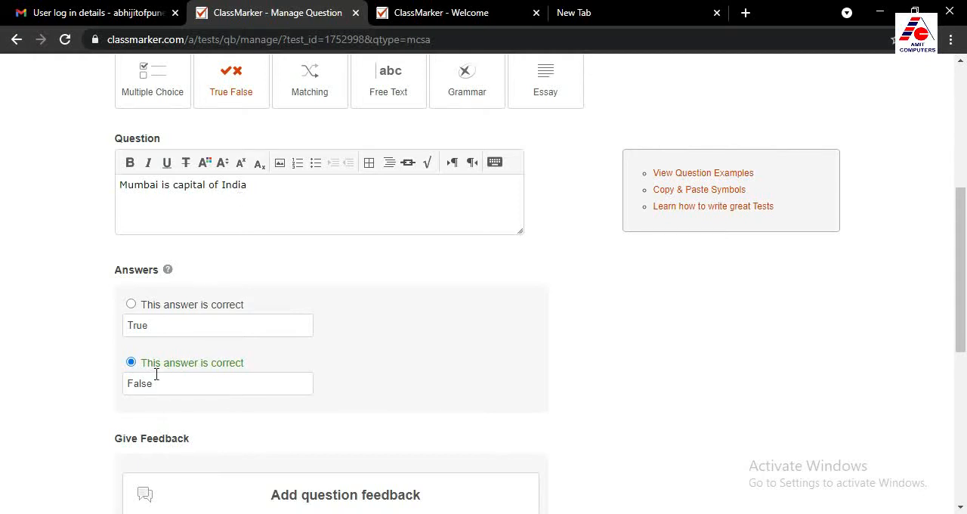
scroll(182, 378, down, 5)
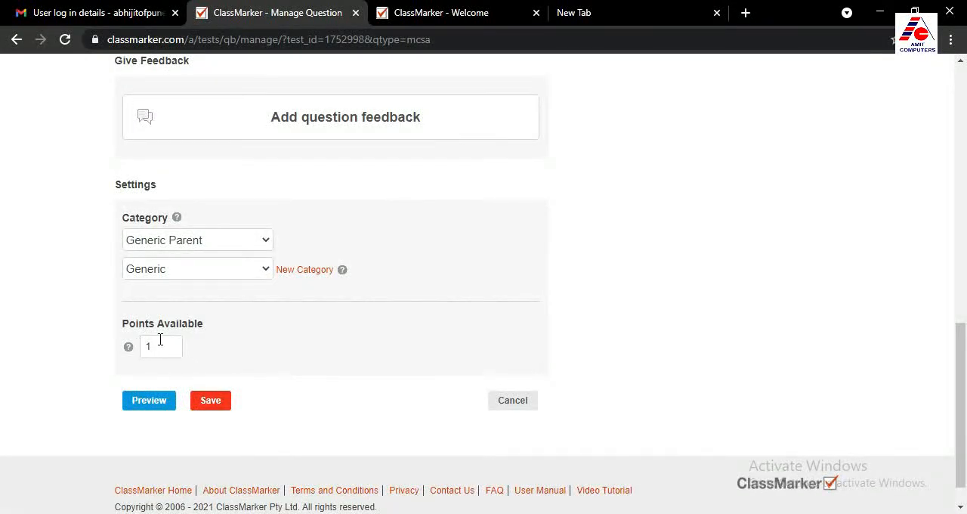
click(208, 403)
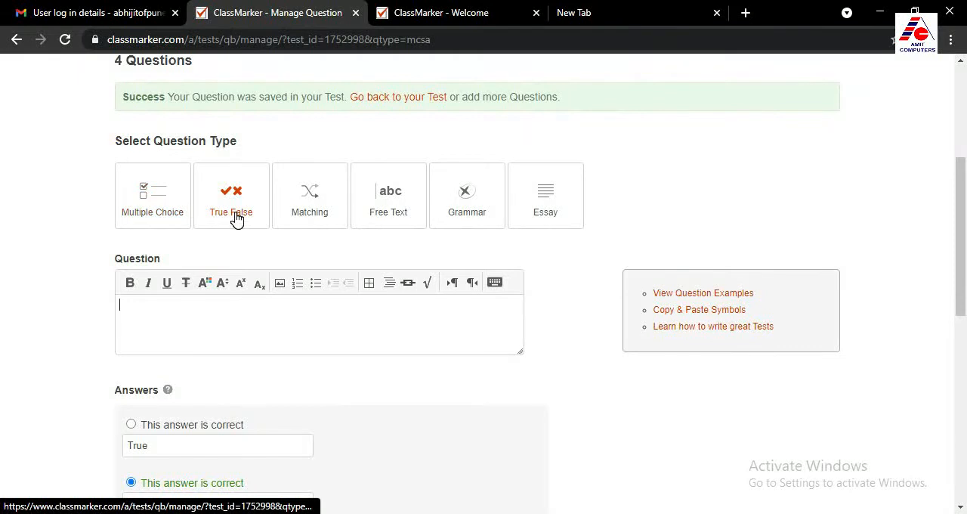
Start a Matching question and replace its default question text with "Match the following"
click(305, 205)
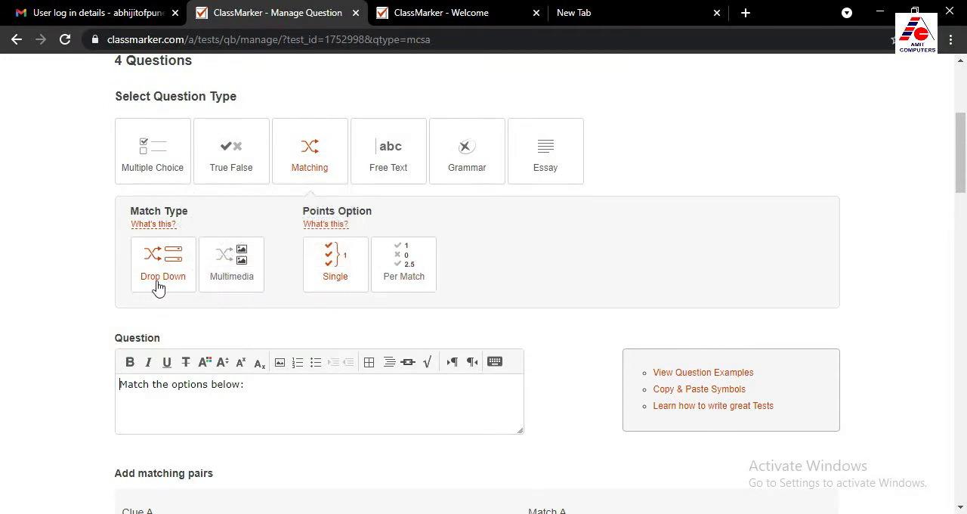
scroll(169, 398, down, 2)
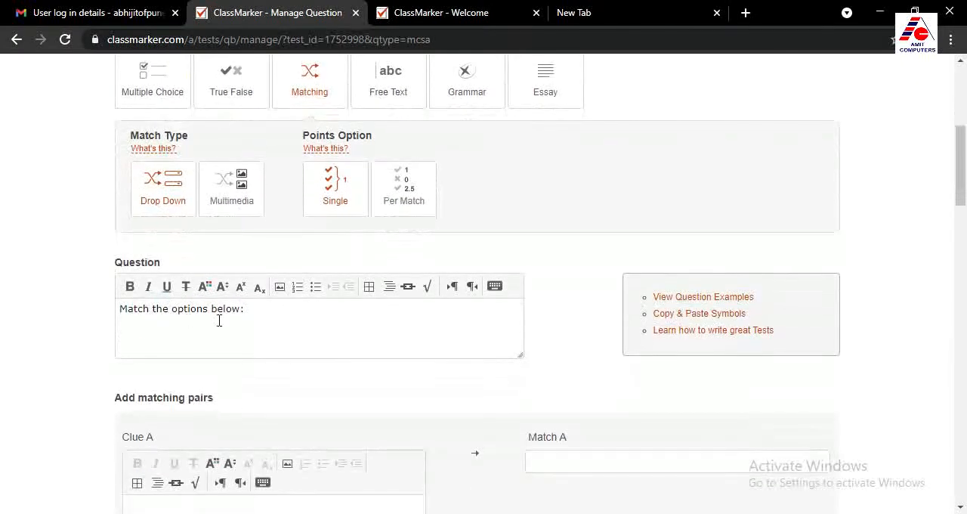
drag(268, 316, 104, 317)
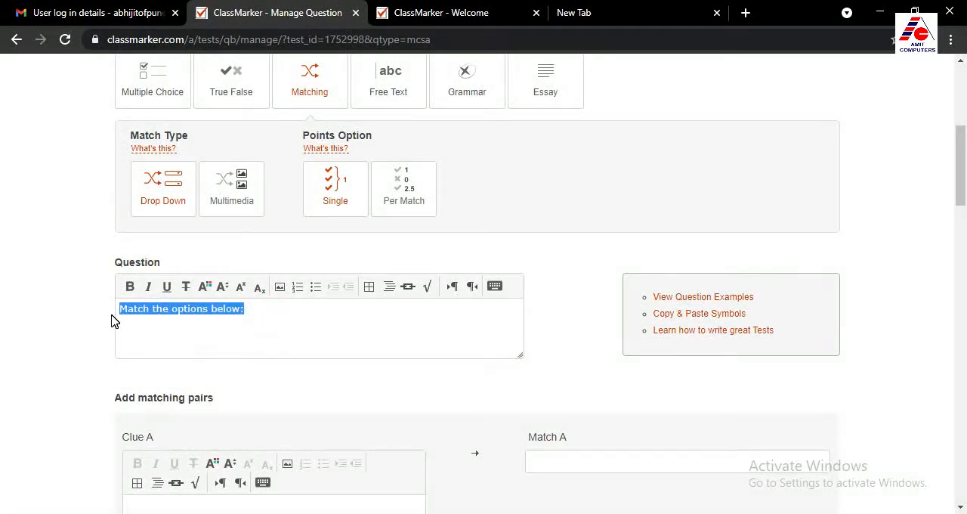
text(Match the follo)
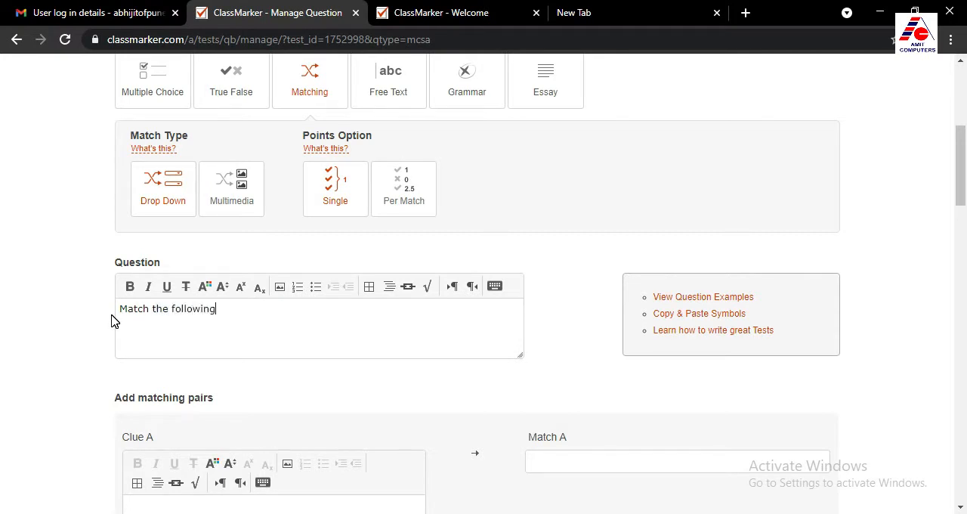
Fill in matching pair A with the clue Apple and the match "Colour is RED"
scroll(268, 303, down, 2)
click(173, 364)
text(Apple)
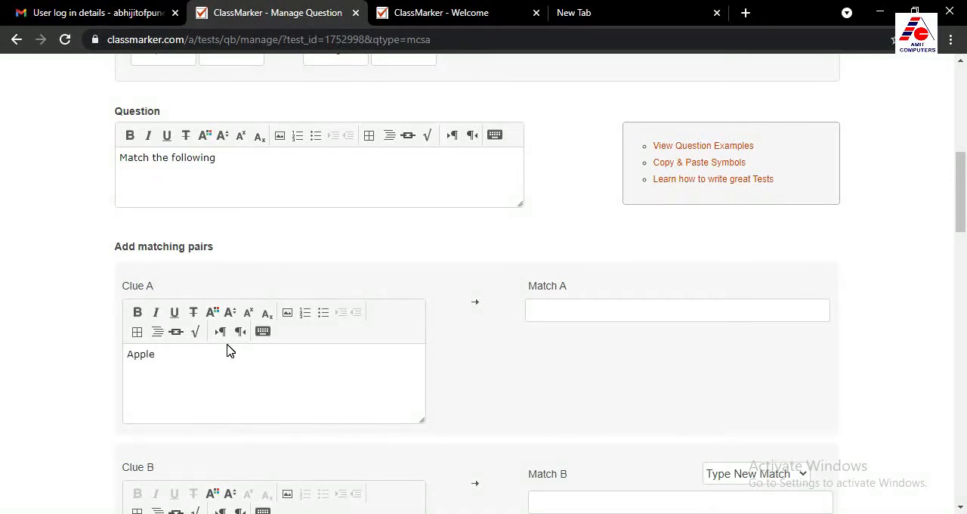
click(561, 312)
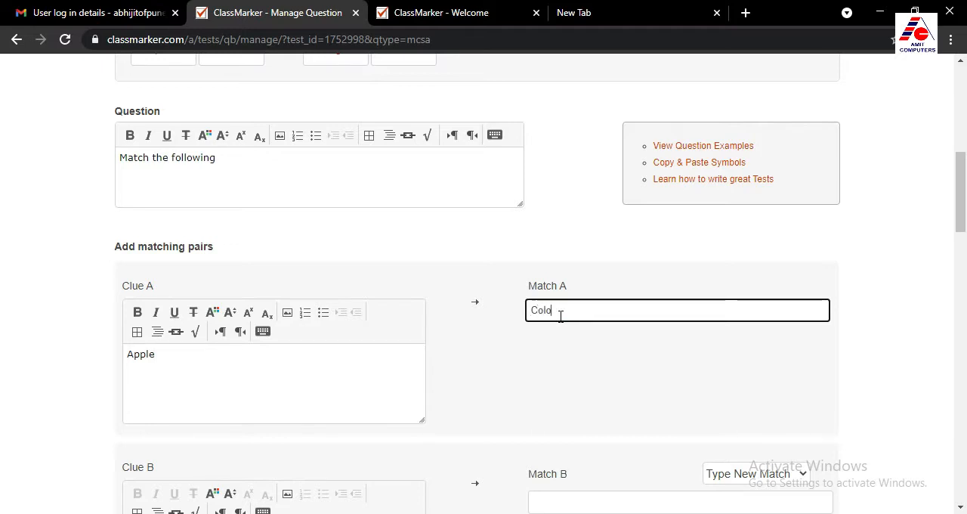
text(Colour is RED)
Fill in matching pair B with the clue Orange and the match "Rich in Vit C"
scroll(441, 328, down, 2)
click(174, 400)
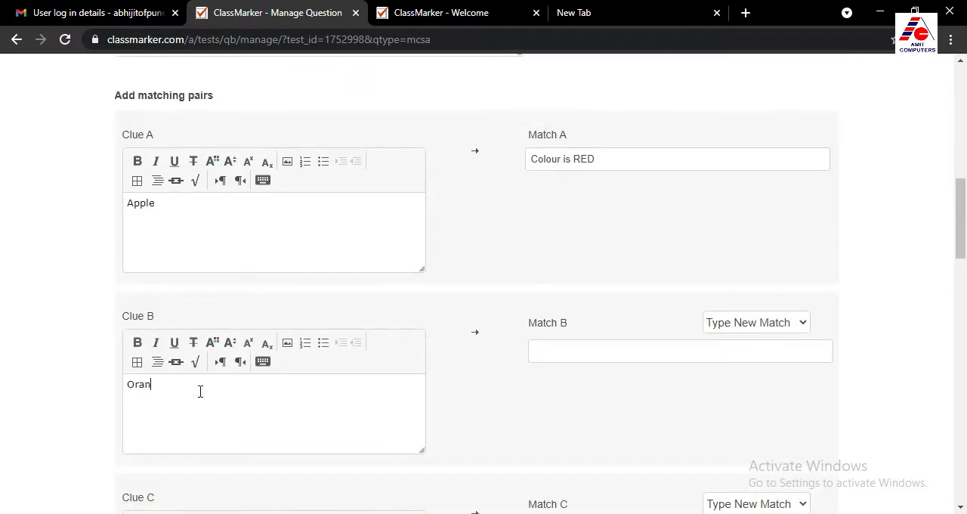
click(558, 352)
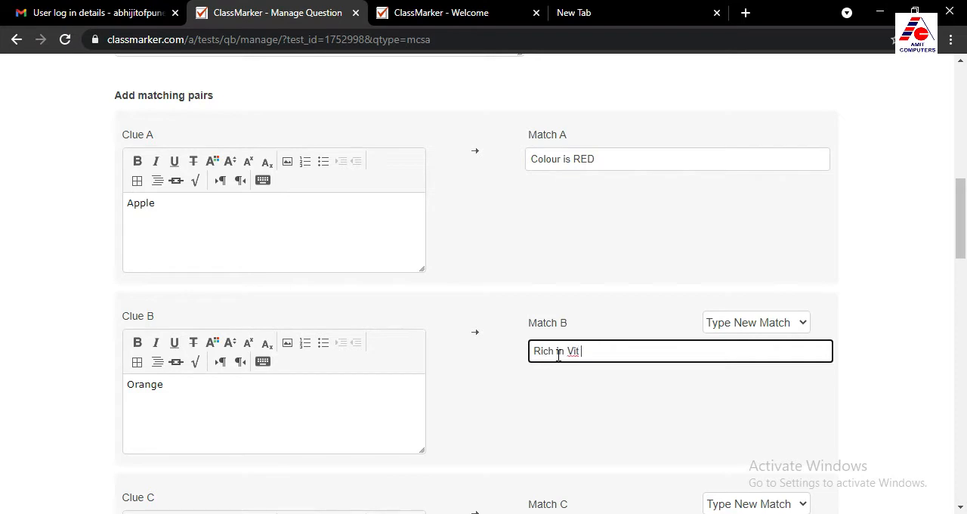
text(Rich in Vit C)
Fill in matching pair C with the clue Joystick and the match "For playing Games"
scroll(435, 388, down, 2)
click(182, 425)
text(Joystick)
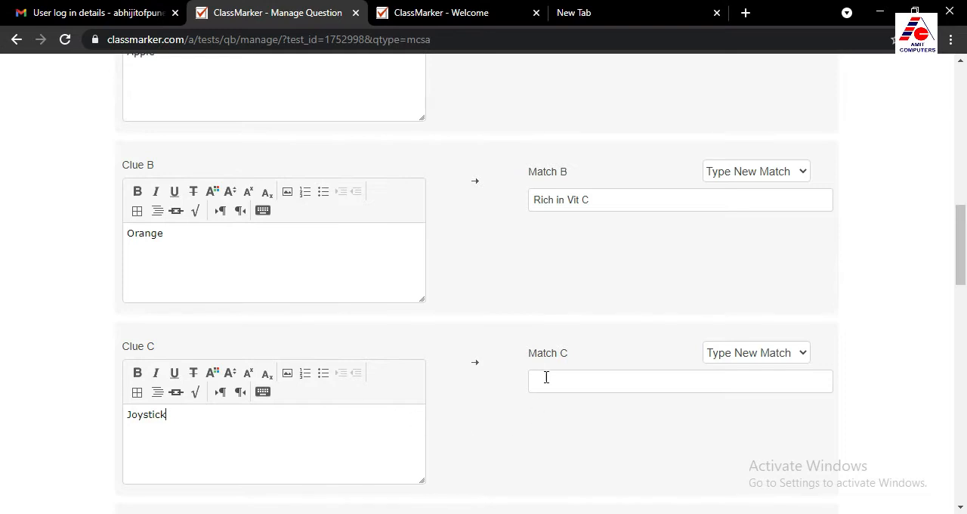
click(546, 377)
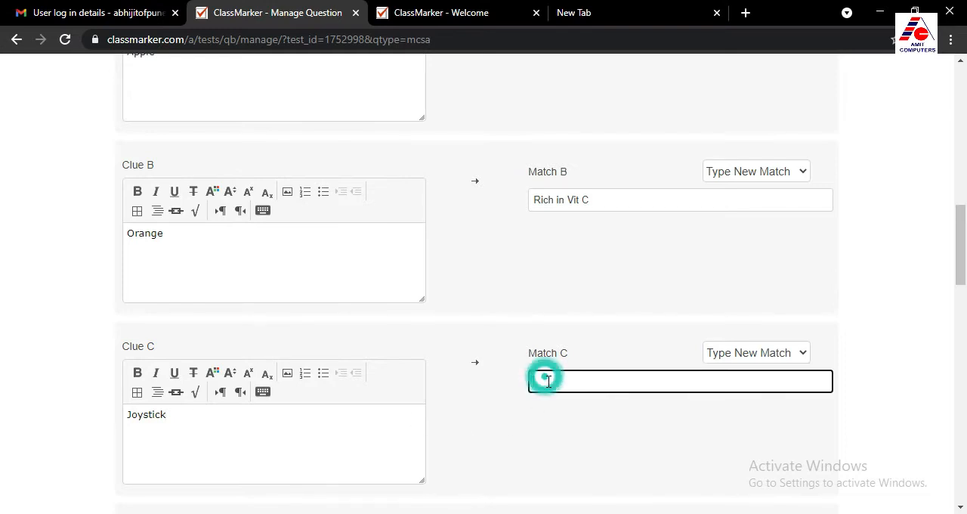
text(For playing Games)
Fill in matching pair D with the clue Touch Screen and the match "Input Device"
scroll(488, 373, down, 3)
click(180, 389)
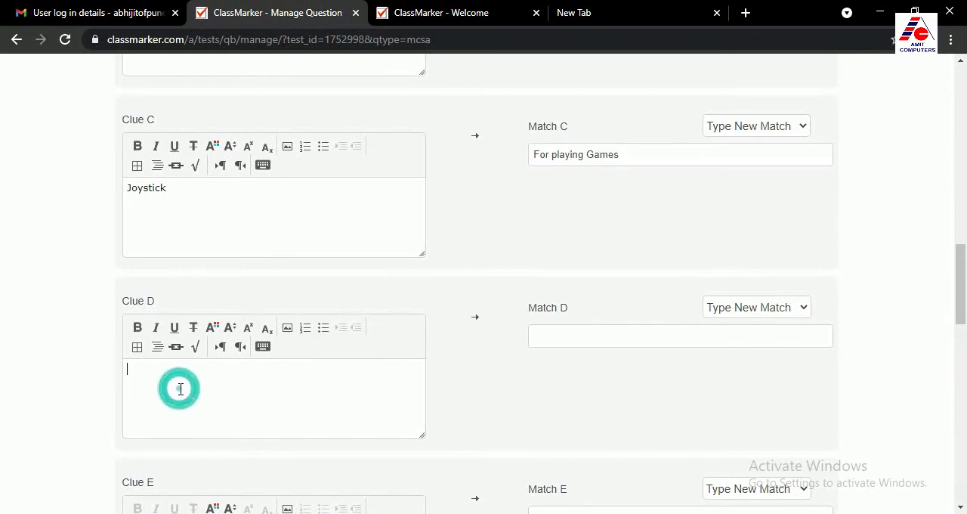
text(Touch Screen)
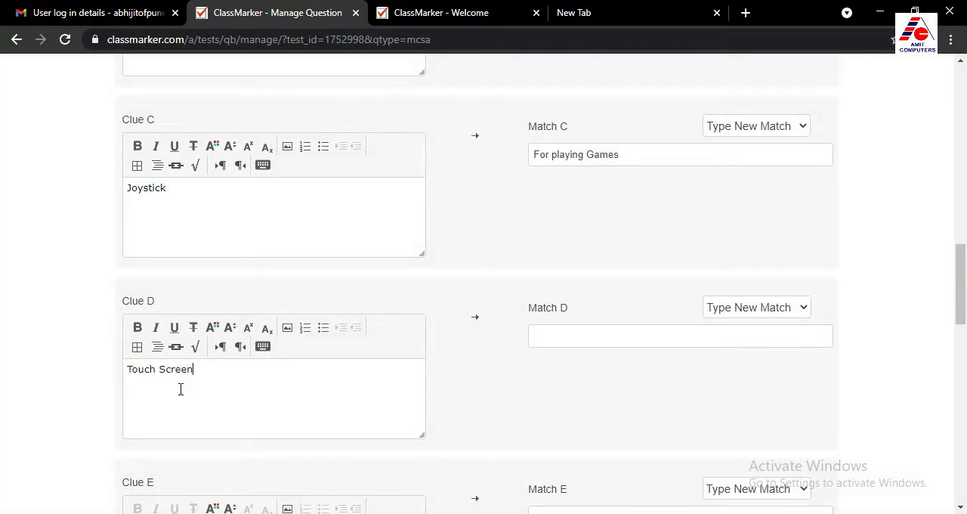
click(574, 330)
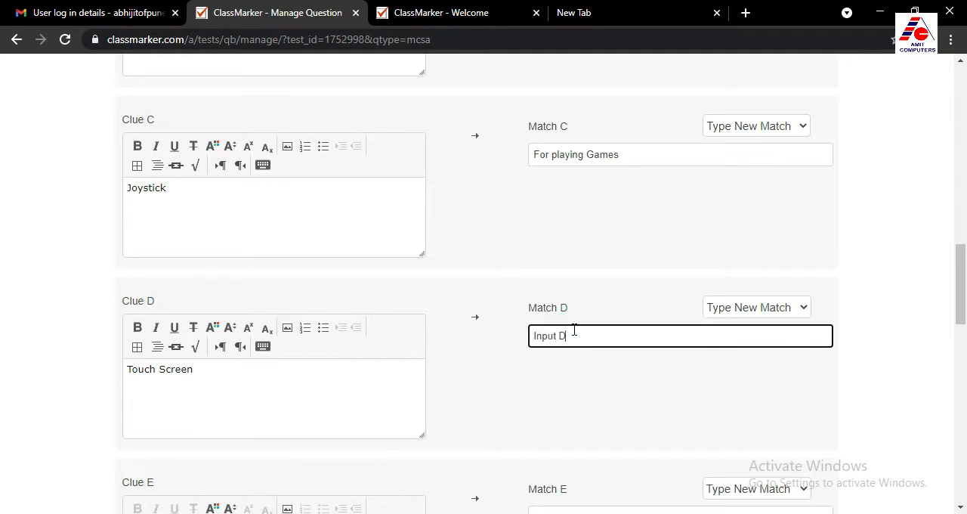
Set the matching question's shuffle mode to Shuffle Clues and Matches and save the question
drag(961, 260, 957, 311)
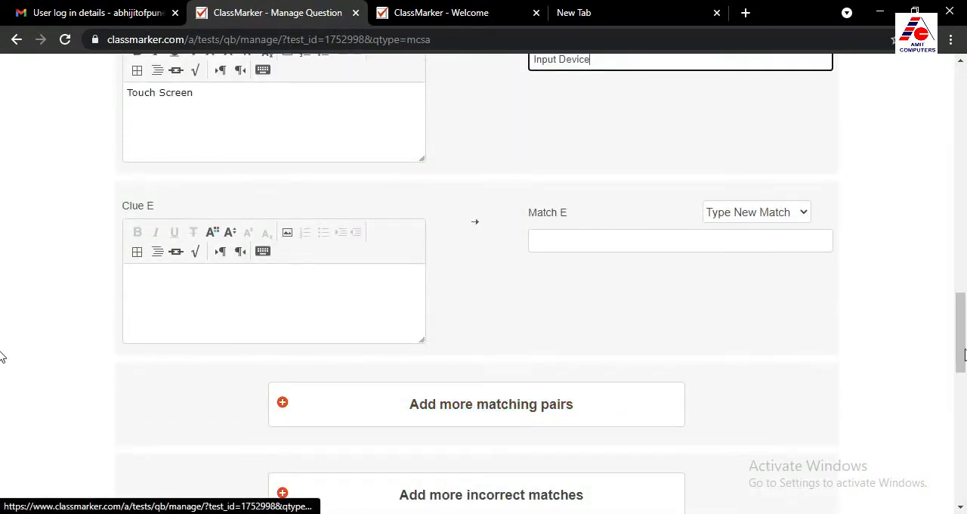
drag(964, 347, 962, 237)
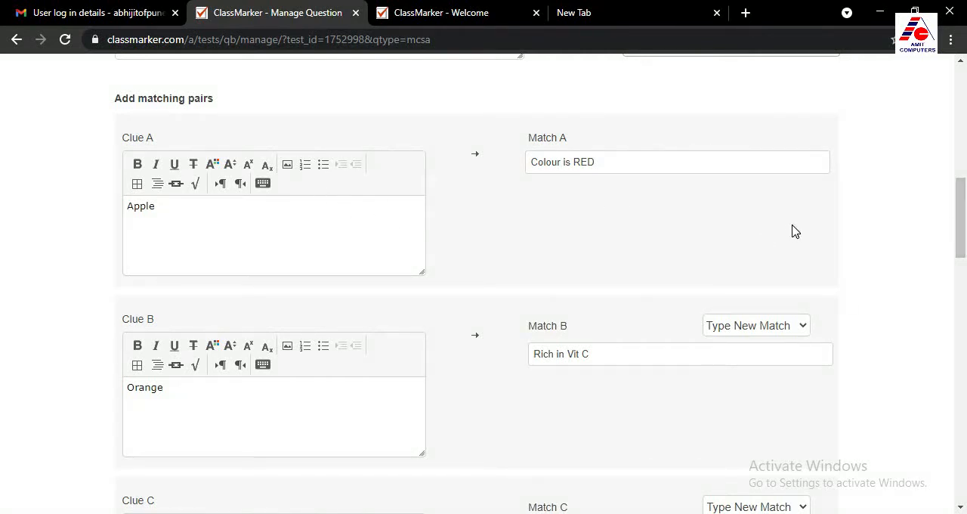
drag(960, 214, 960, 141)
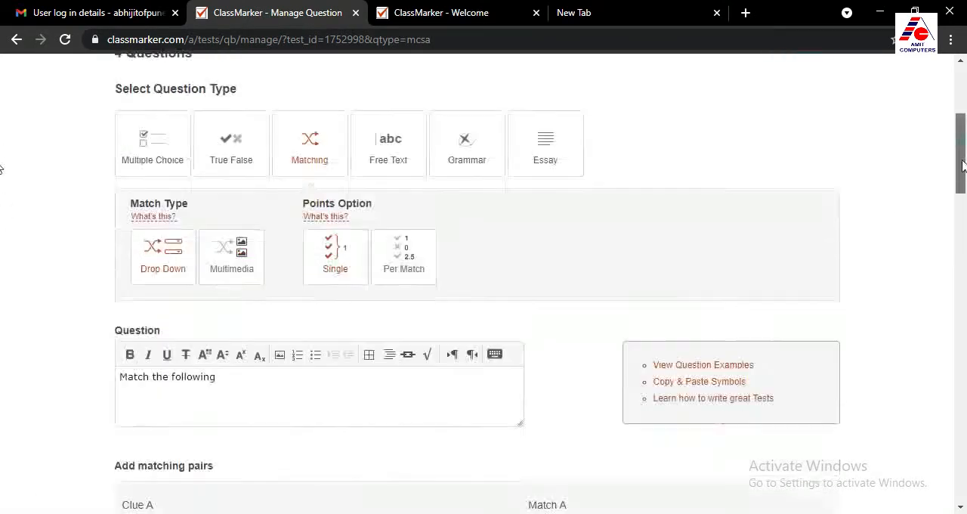
scroll(3, 215, down, 5)
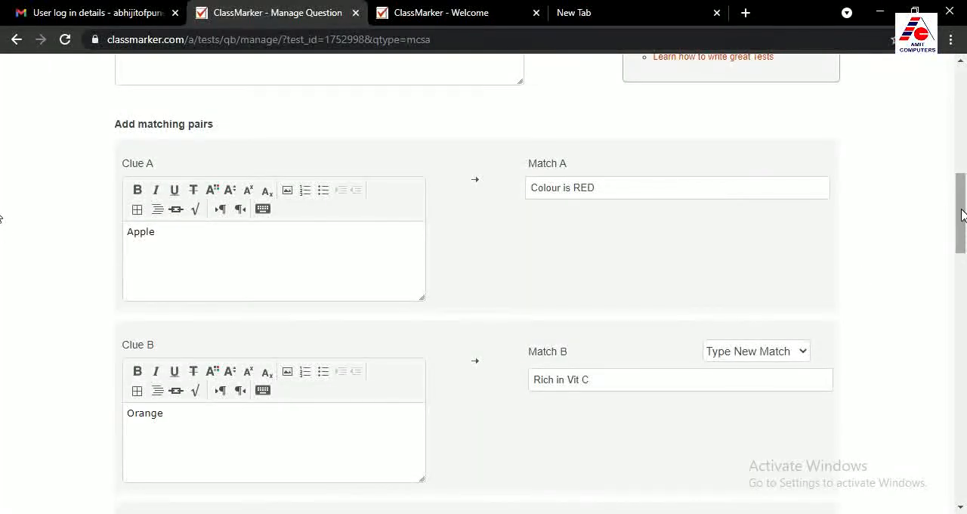
scroll(3, 205, down, 2)
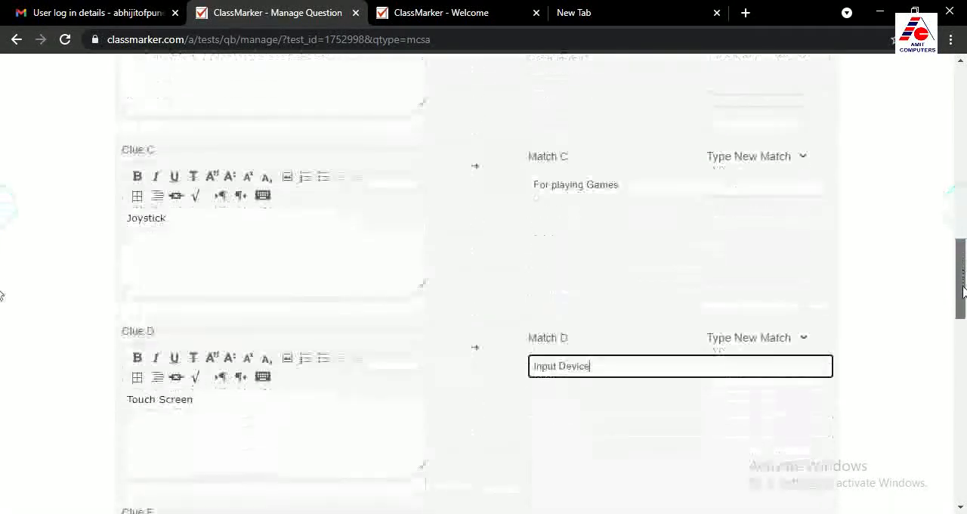
drag(963, 293, 966, 449)
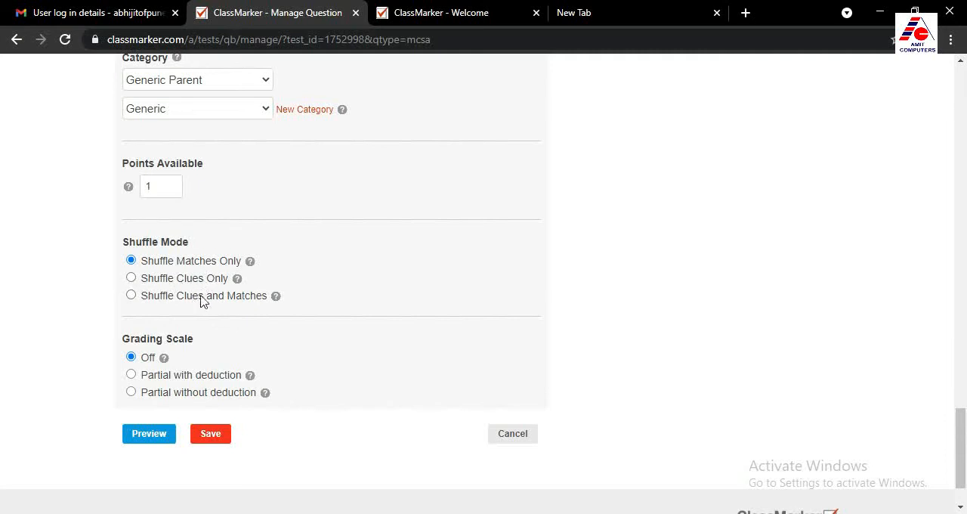
click(131, 295)
click(210, 435)
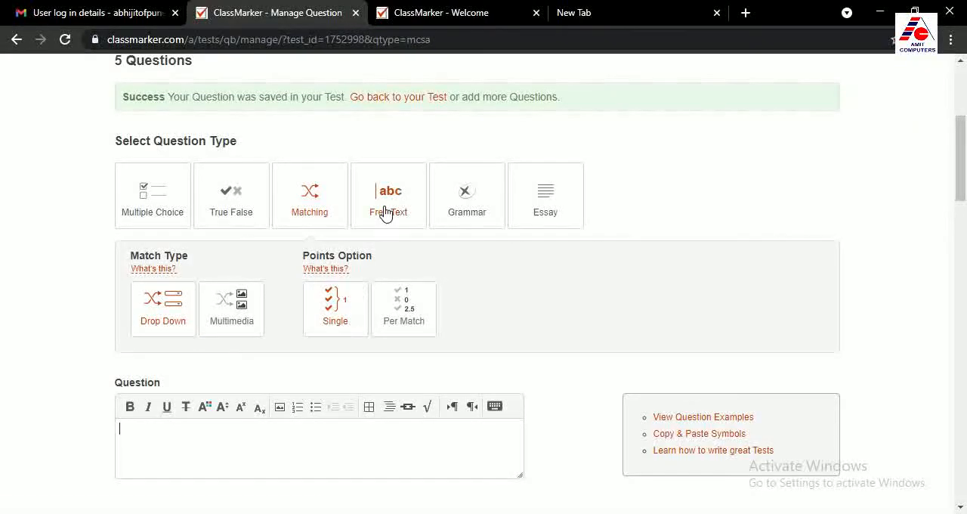
Look through the entry forms of the Free Text, Grammar, Essay, Multiple Choice, True False and Matching question types
click(386, 212)
scroll(296, 284, down, 1)
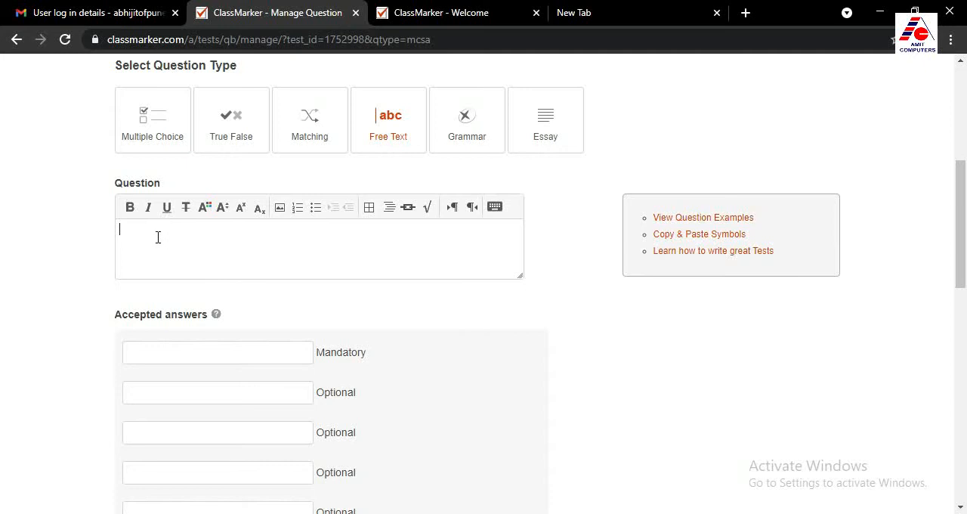
scroll(279, 240, down, 1)
click(179, 278)
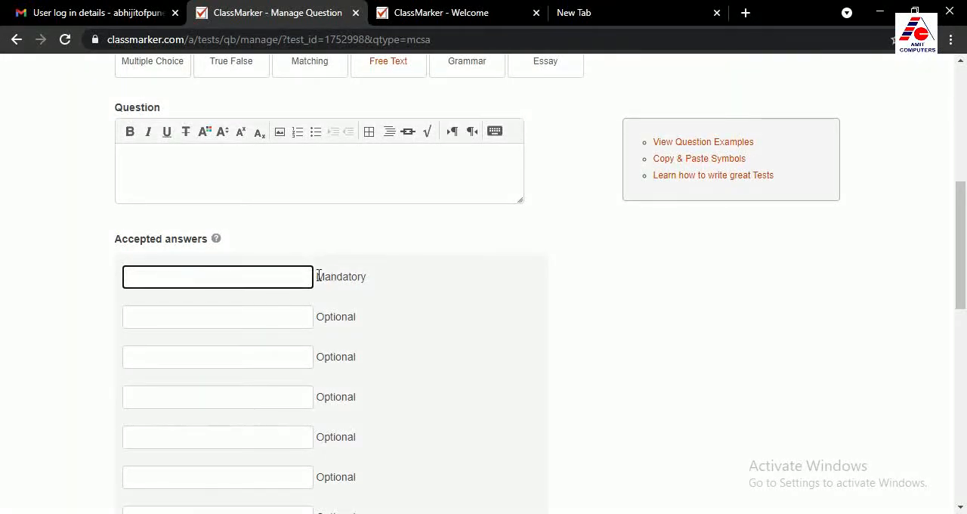
click(161, 162)
scroll(216, 198, up, 1)
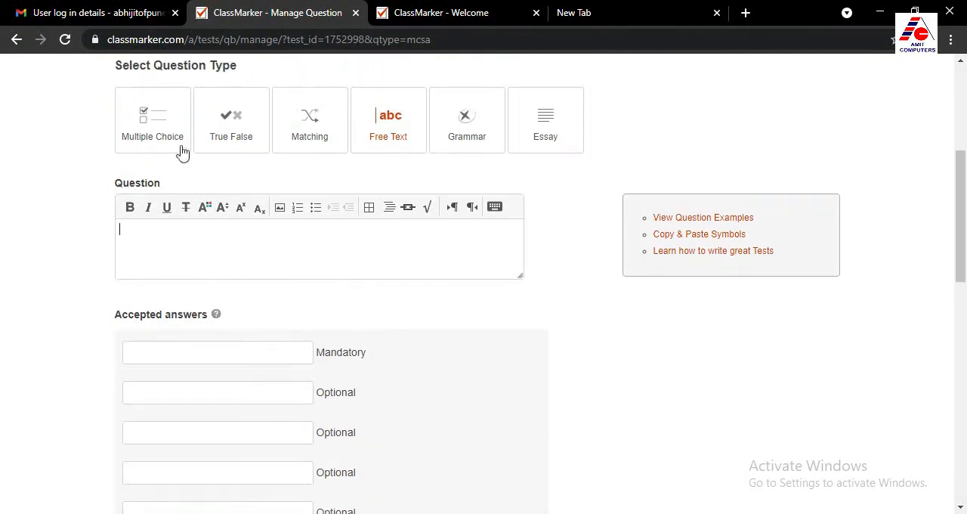
click(463, 130)
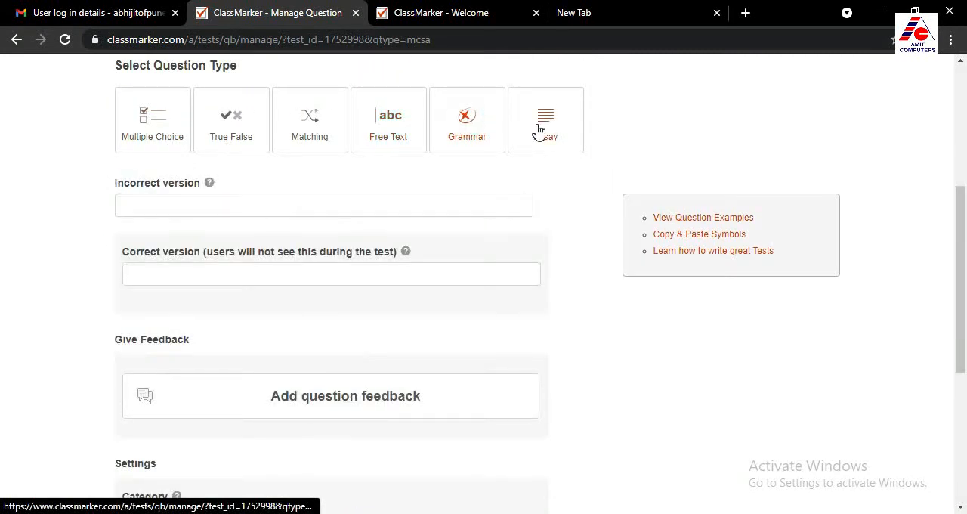
click(538, 132)
click(453, 118)
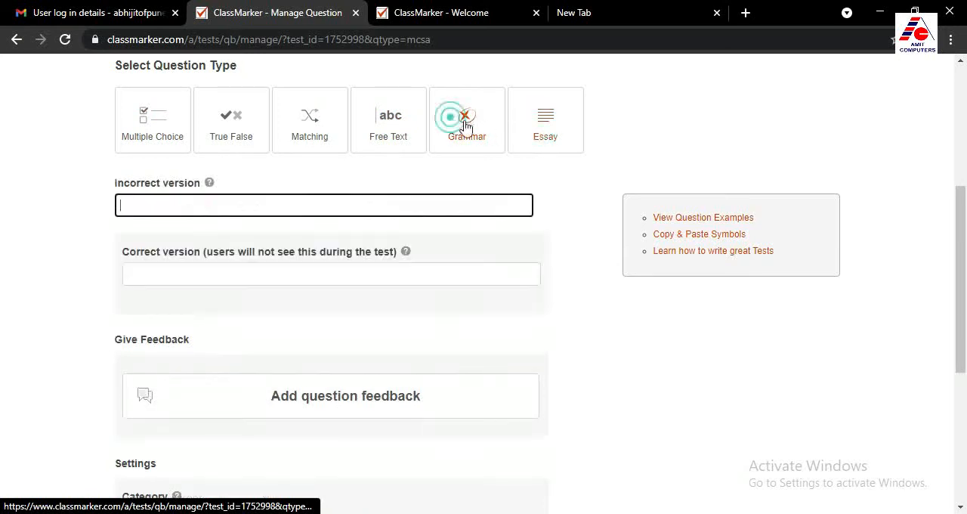
click(541, 133)
click(394, 121)
click(143, 130)
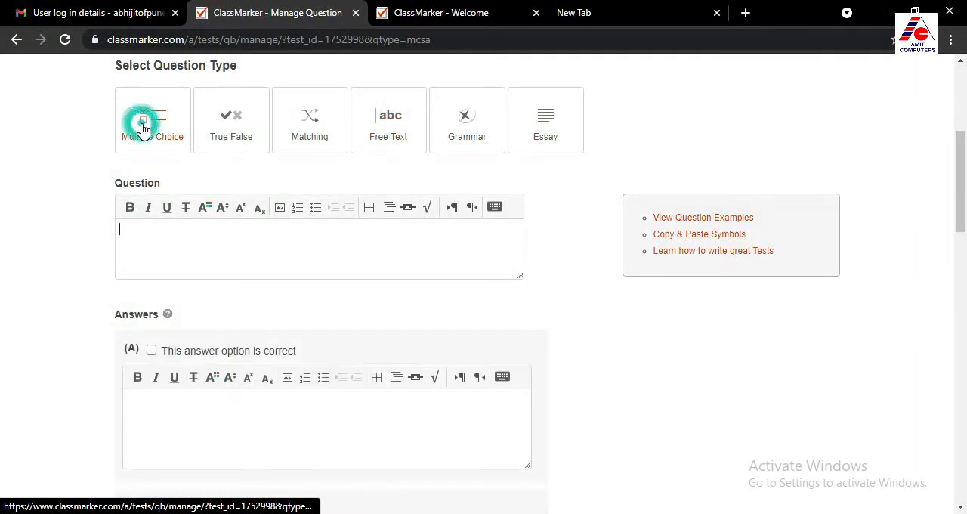
click(231, 126)
click(306, 125)
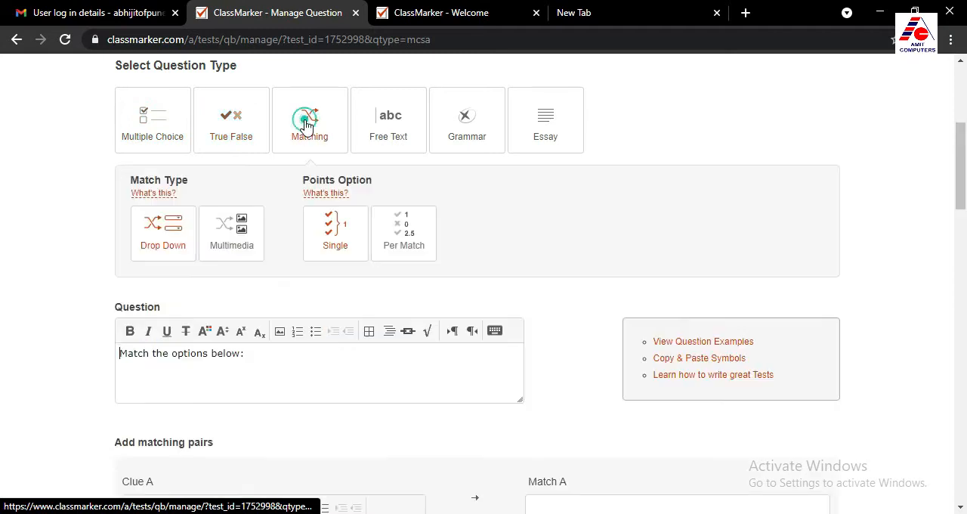
click(156, 133)
click(228, 130)
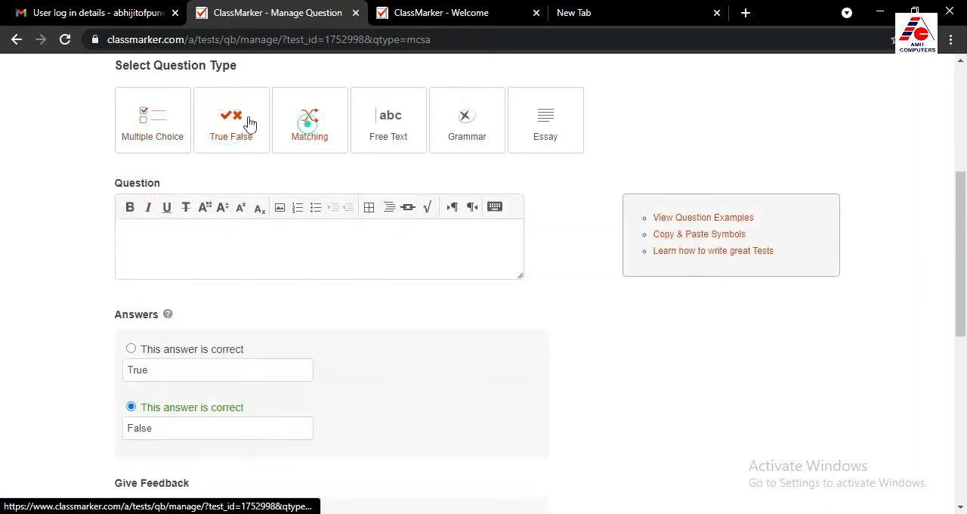
click(158, 130)
Return to the GK test 1 page and review its list of saved questions
scroll(245, 262, up, 2)
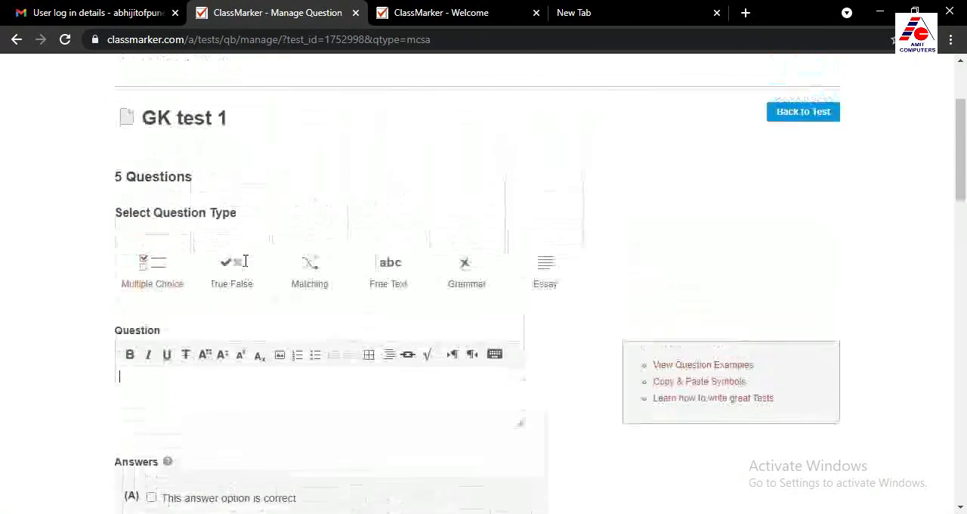
scroll(244, 261, up, 2)
click(790, 258)
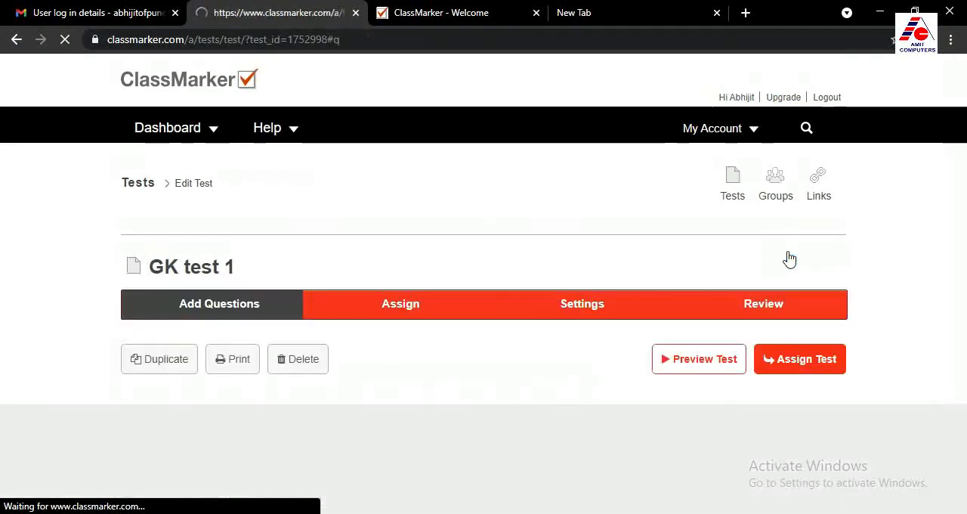
scroll(612, 349, down, 3)
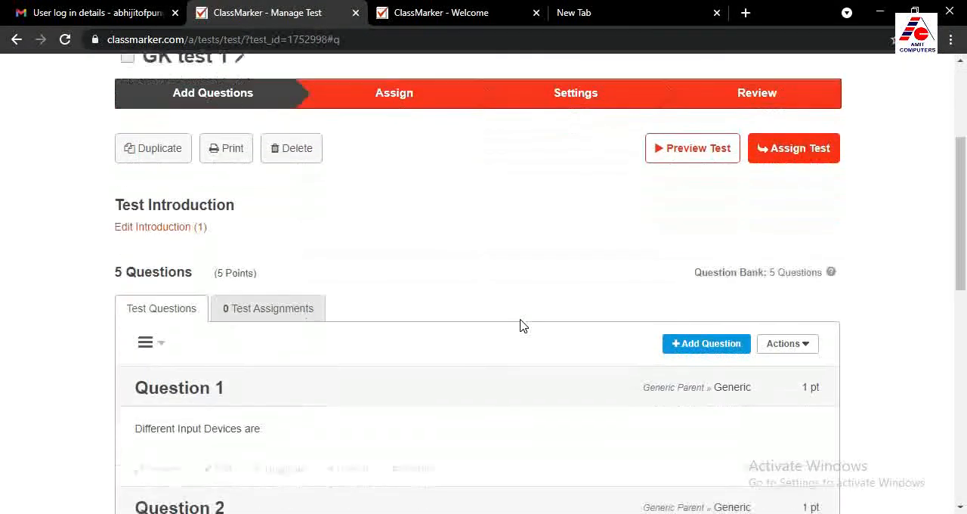
scroll(177, 268, down, 2)
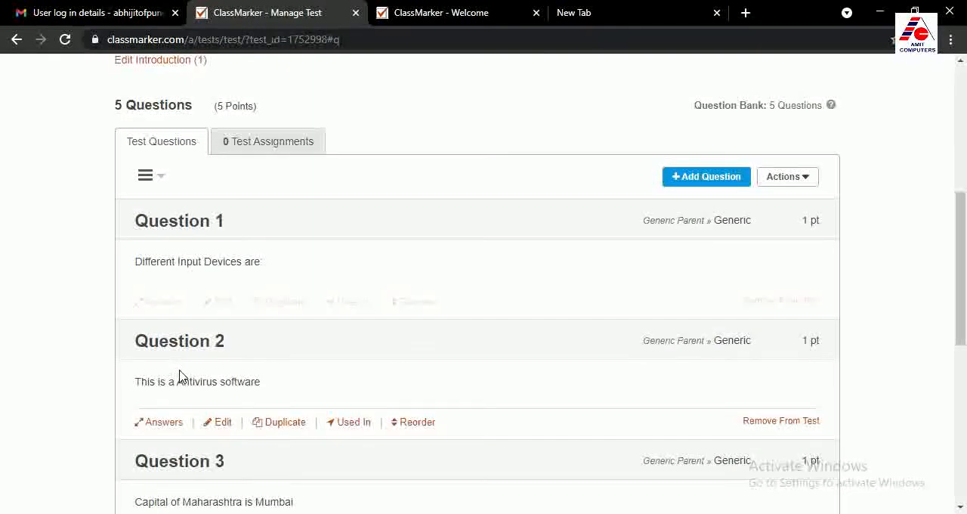
scroll(464, 193, up, 2)
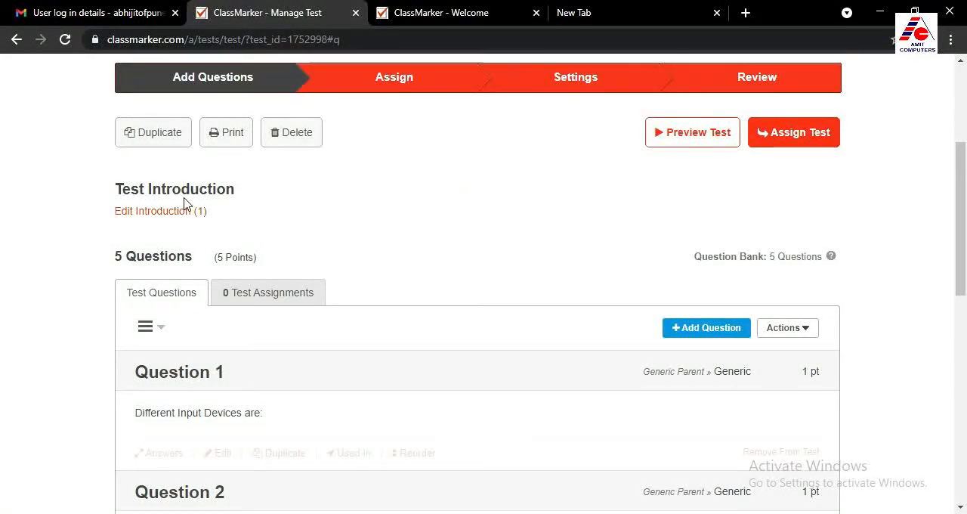
scroll(300, 278, down, 1)
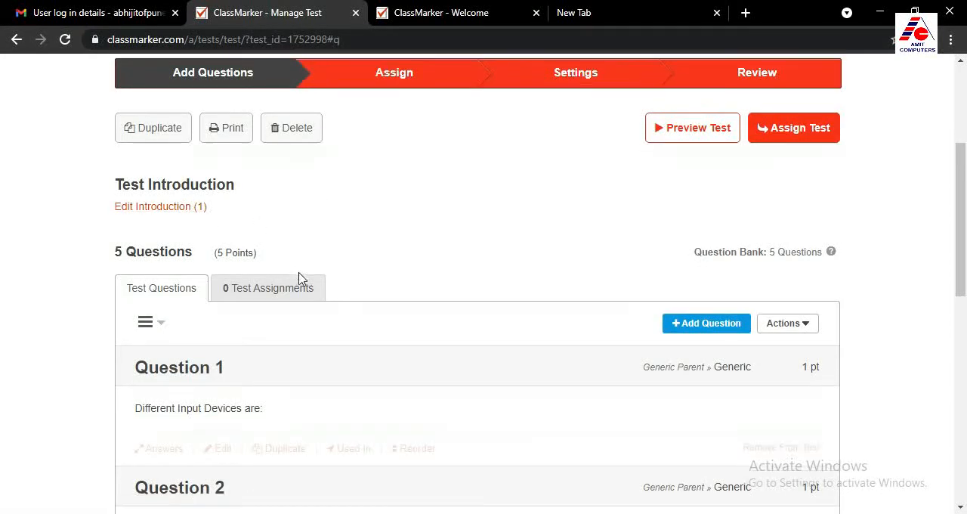
scroll(299, 278, down, 8)
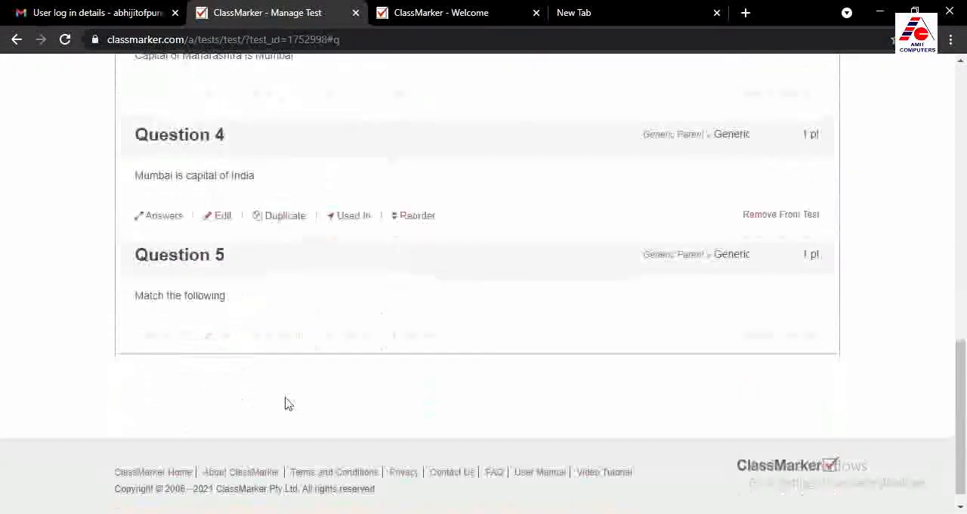
scroll(285, 386, up, 8)
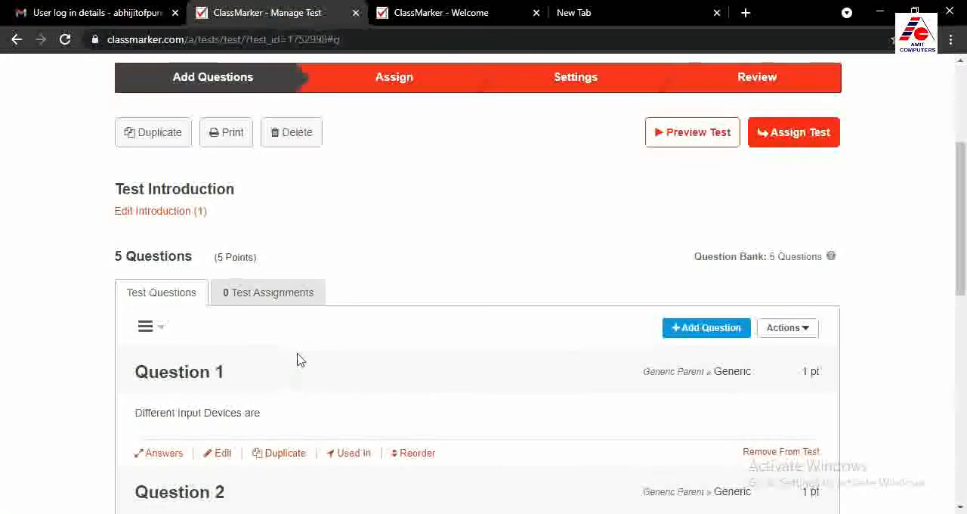
Open the spreadsheet (.CSV) import page for questions and find its downloadable import templates
click(718, 330)
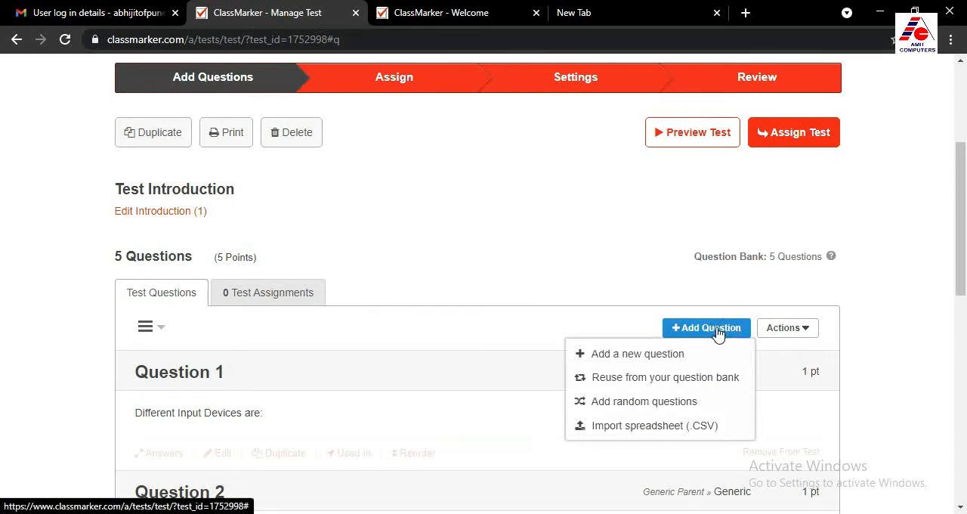
click(651, 429)
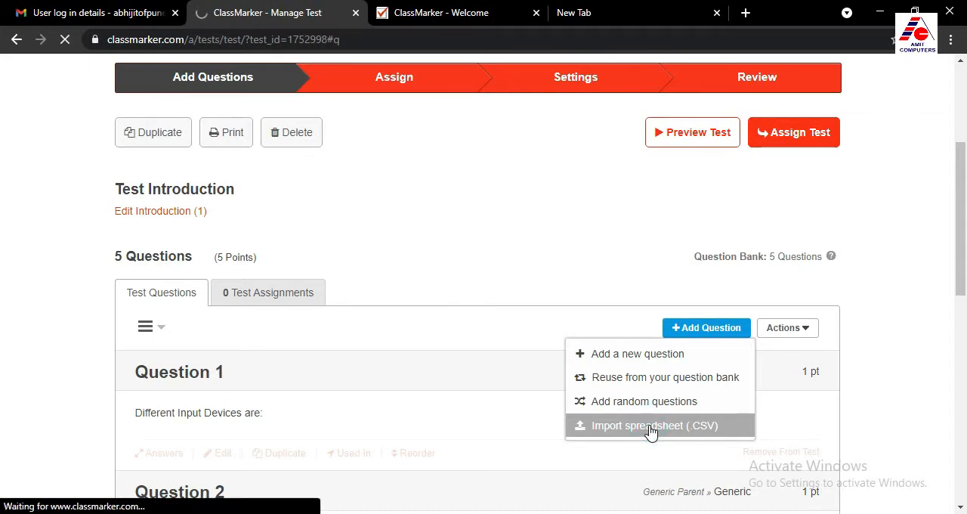
scroll(400, 366, down, 4)
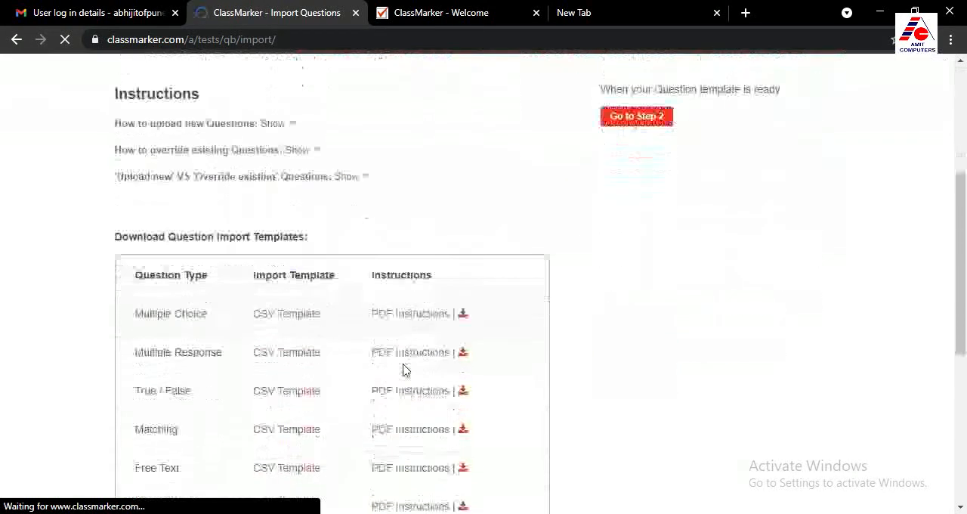
scroll(182, 317, down, 3)
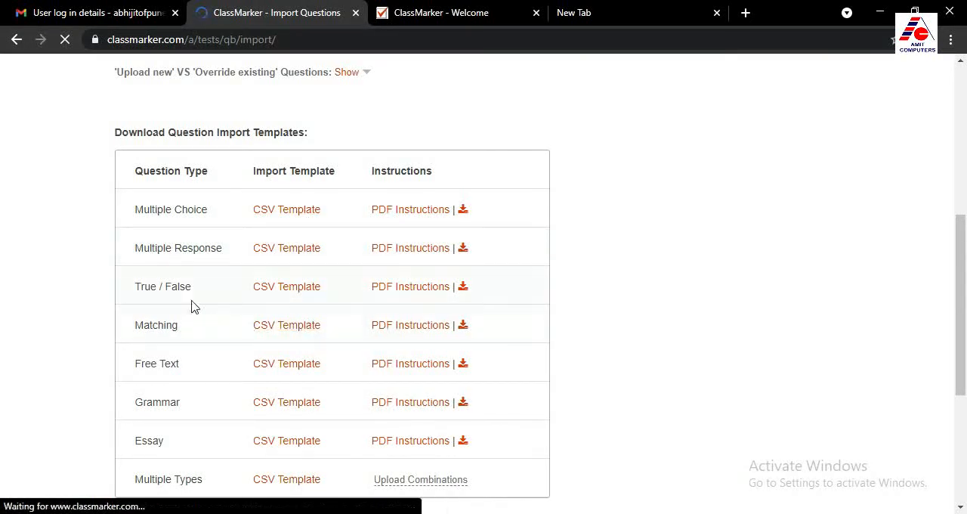
Download the True / False CSV import template and open the file in Excel
click(291, 292)
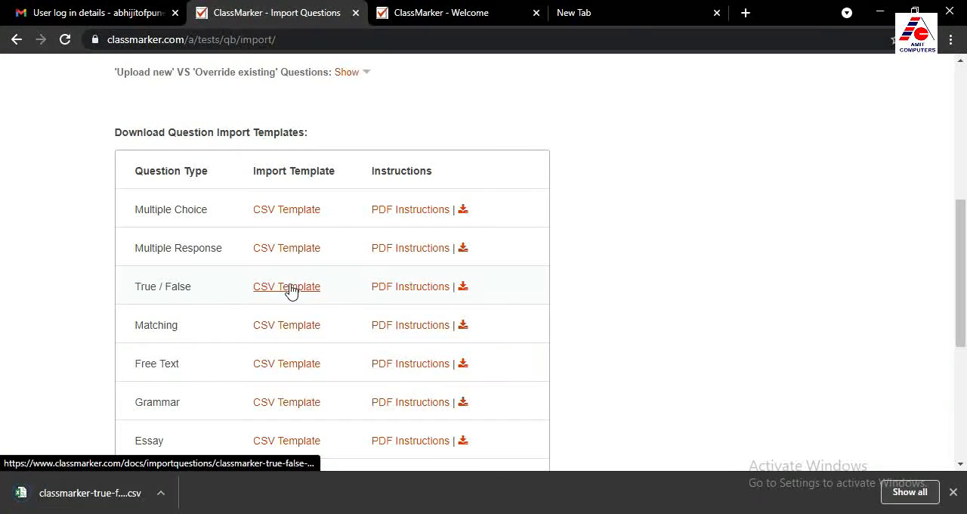
click(161, 493)
click(203, 401)
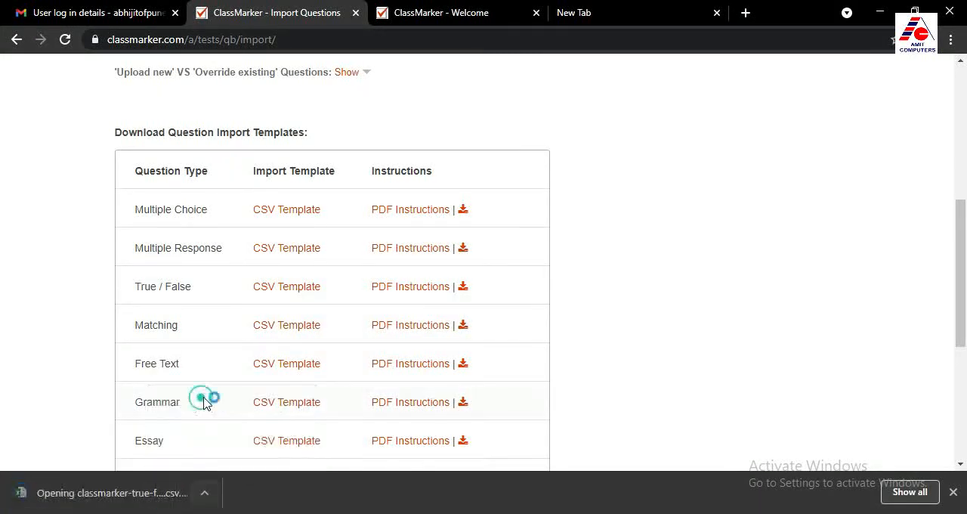
click(268, 288)
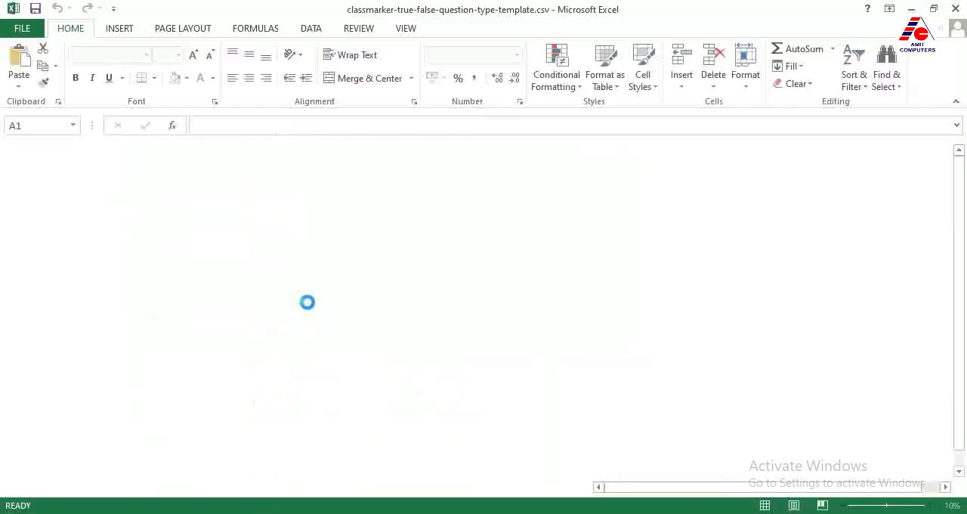
Widen the columns of the true/false template to fit their header text
click(132, 240)
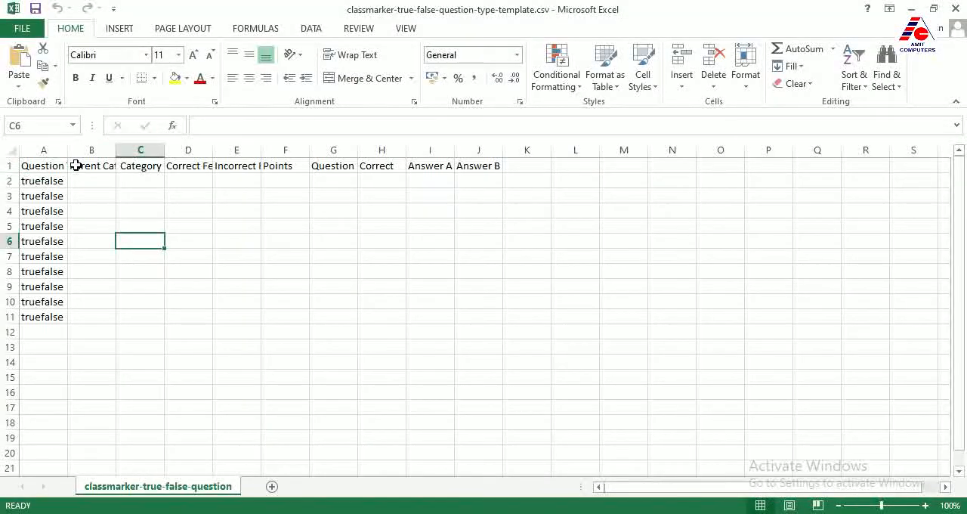
drag(69, 151, 630, 149)
click(637, 407)
Examine the template's Points, Correct, answer, Parent Category, Category and feedback columns to see what each question row needs
click(584, 197)
click(701, 197)
click(768, 201)
click(193, 197)
click(299, 196)
click(389, 197)
click(523, 199)
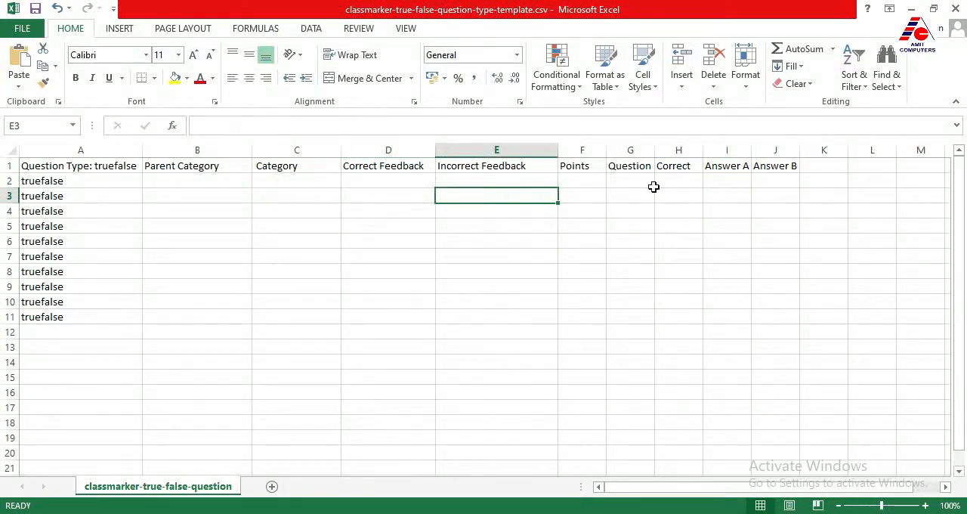
Switch from Excel back to ClassMarker in the browser and open the Question Bank from the tests area
click(914, 10)
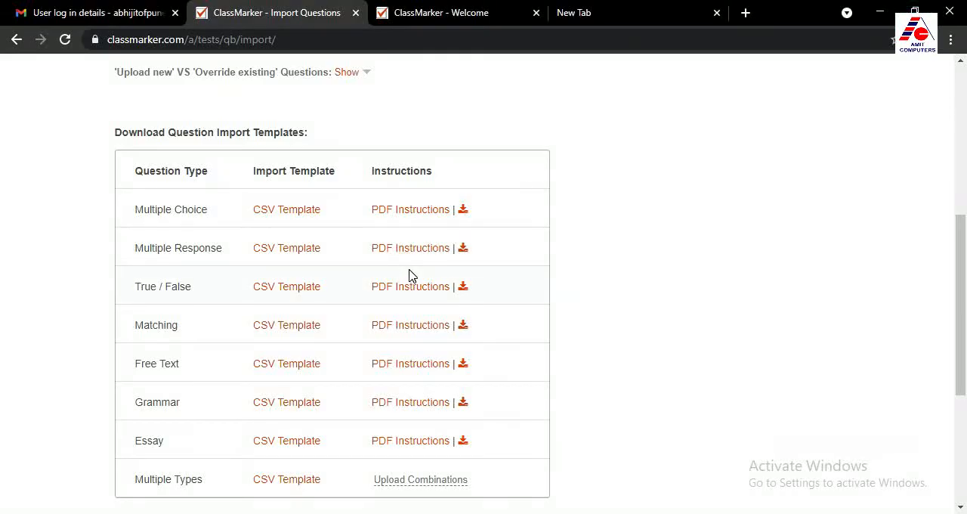
scroll(413, 276, up, 1)
scroll(413, 276, up, 5)
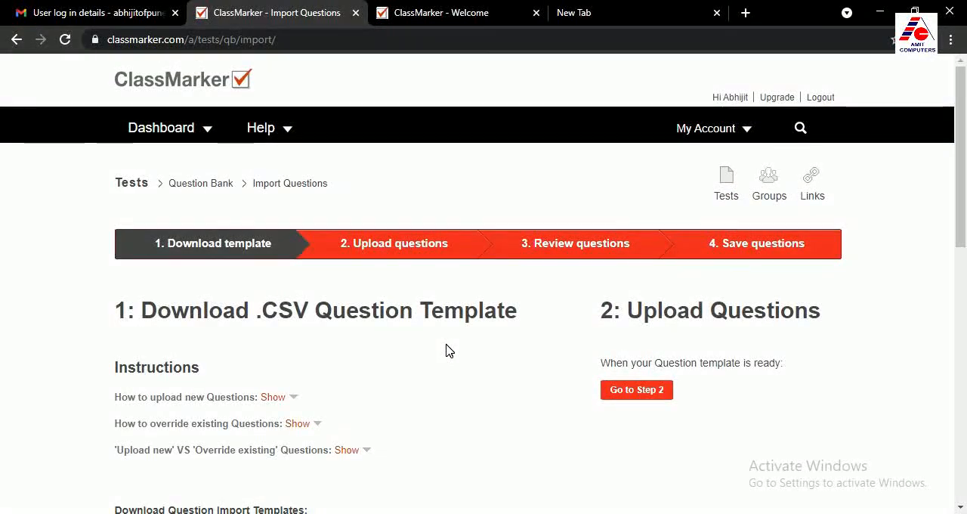
scroll(415, 347, down, 1)
scroll(714, 257, up, 1)
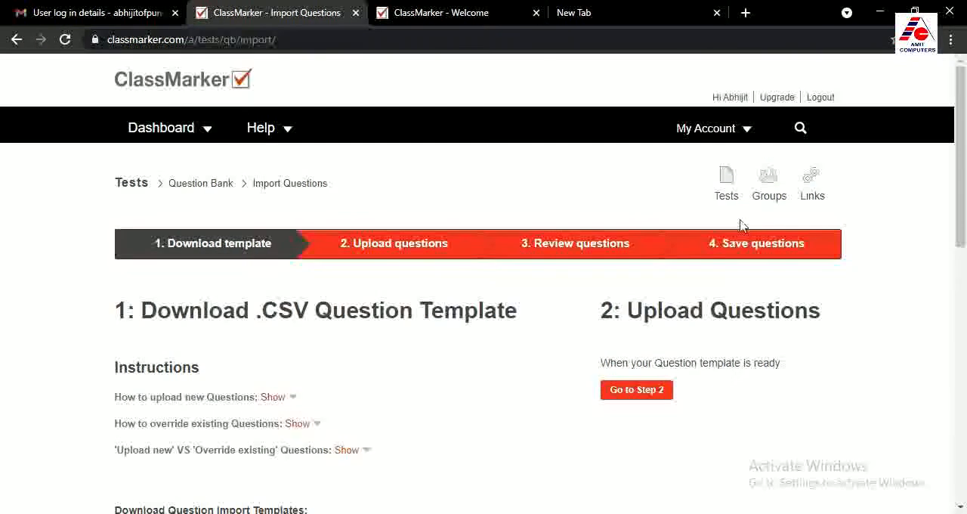
click(728, 186)
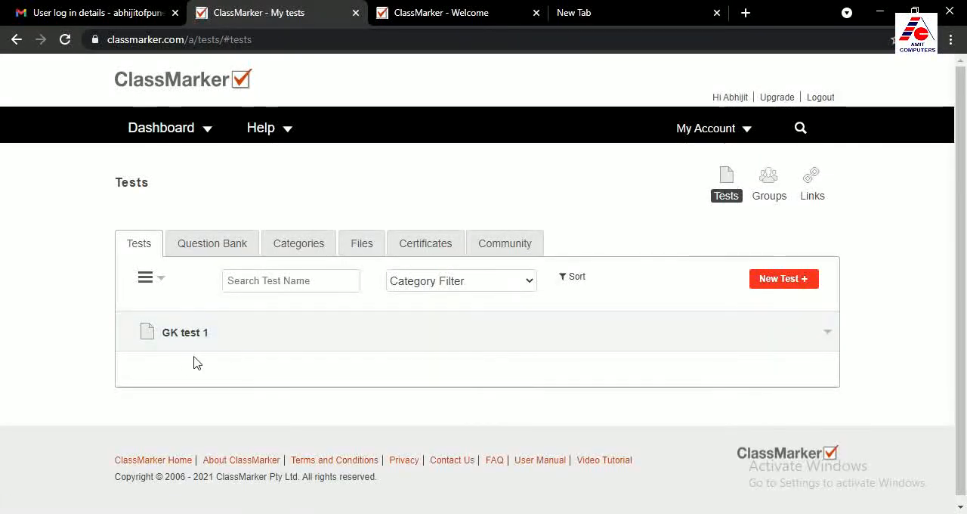
click(217, 237)
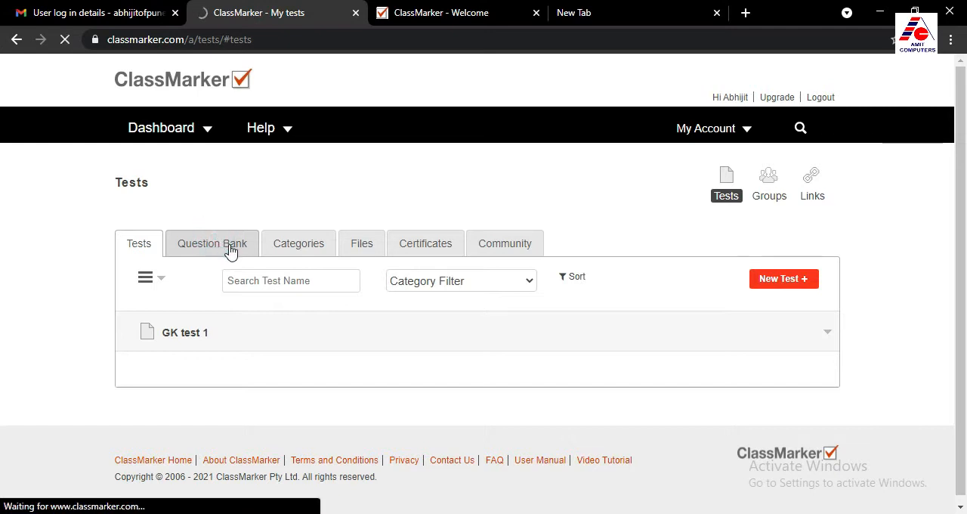
Start adding a new question from the Question Bank into the test GK test 1
scroll(252, 306, down, 3)
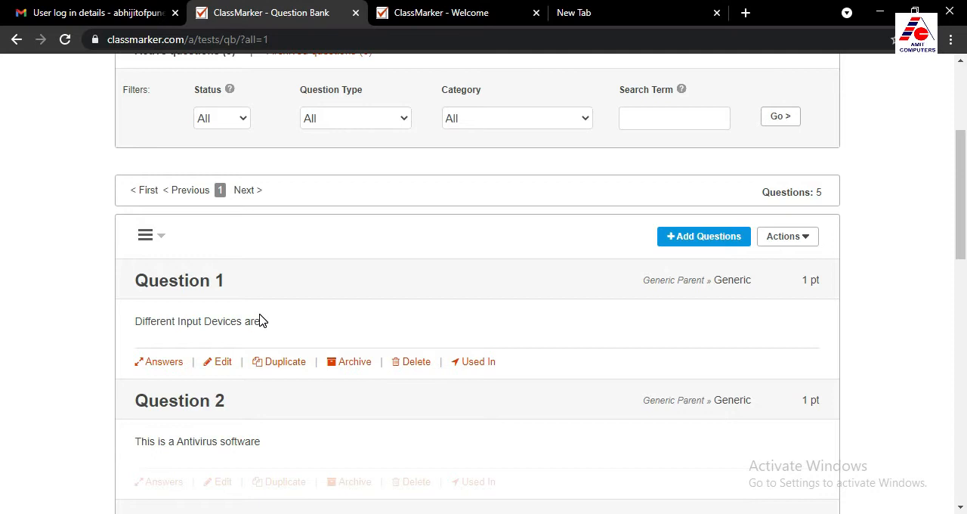
scroll(363, 261, up, 2)
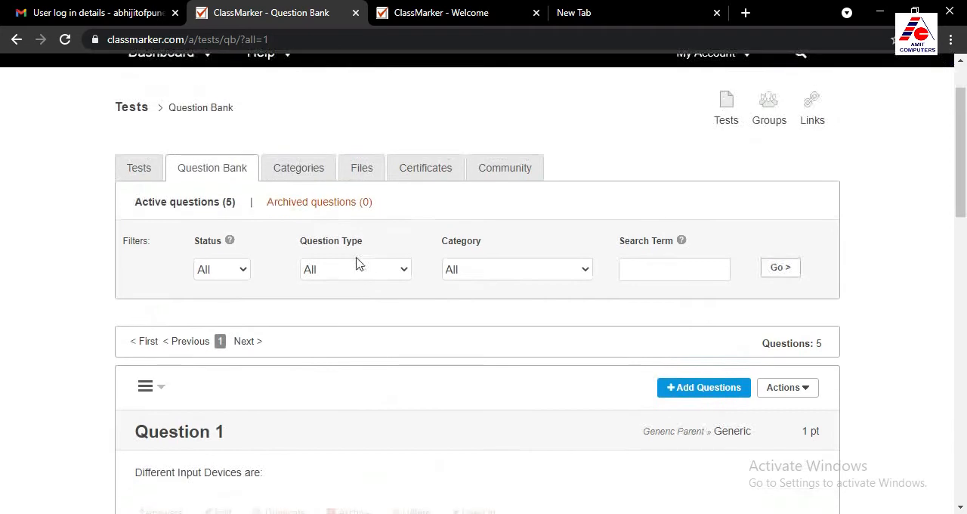
scroll(303, 262, down, 1)
scroll(439, 355, down, 1)
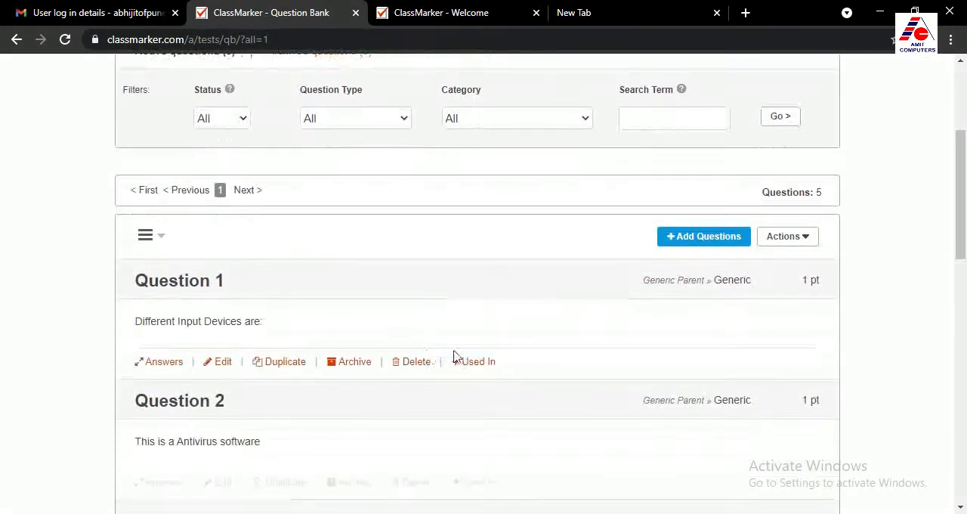
click(702, 238)
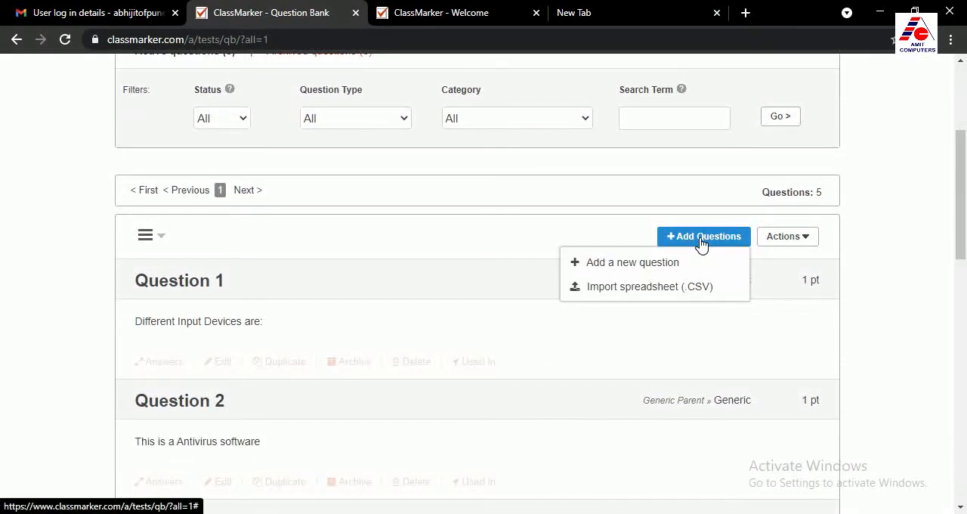
click(632, 263)
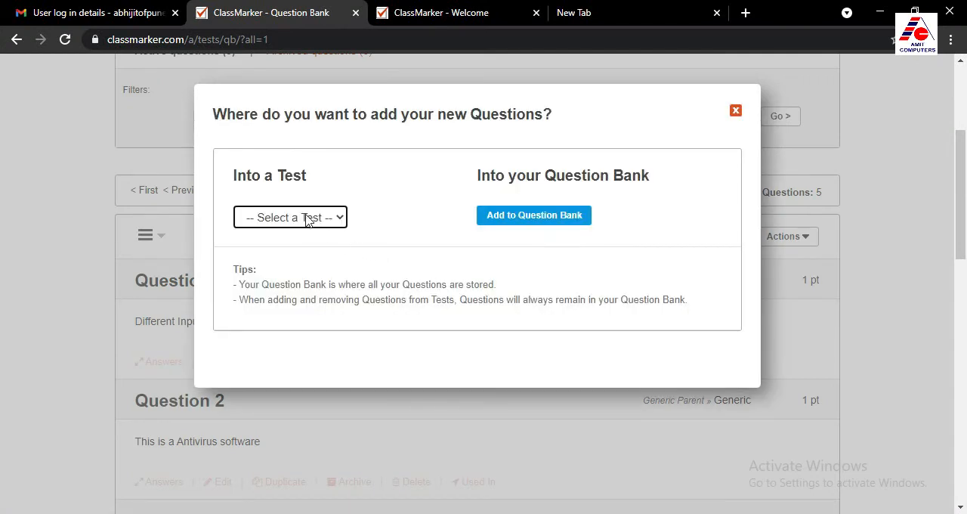
click(306, 218)
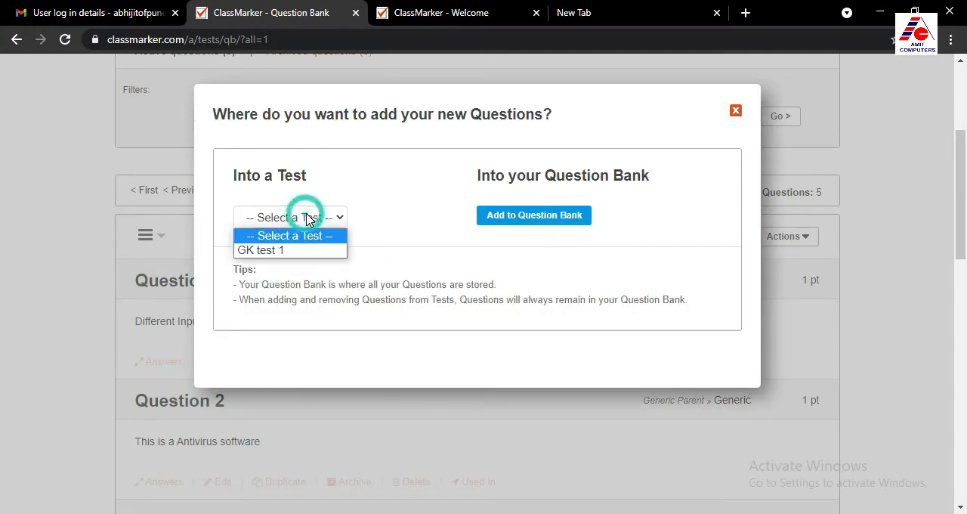
click(290, 251)
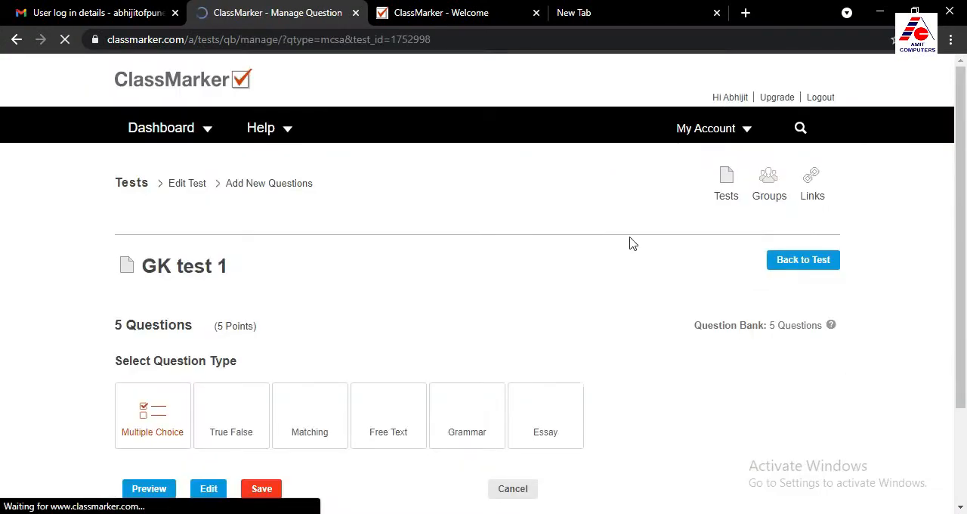
Add the true/false question "ISRO stands for International Space Research Company" with False as the correct answer, and save it
scroll(231, 119, down, 4)
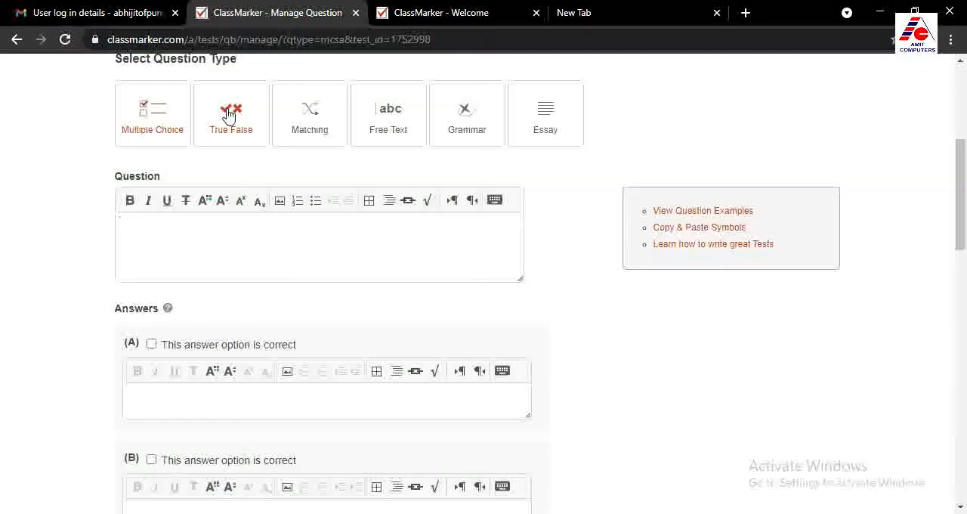
click(228, 112)
click(177, 238)
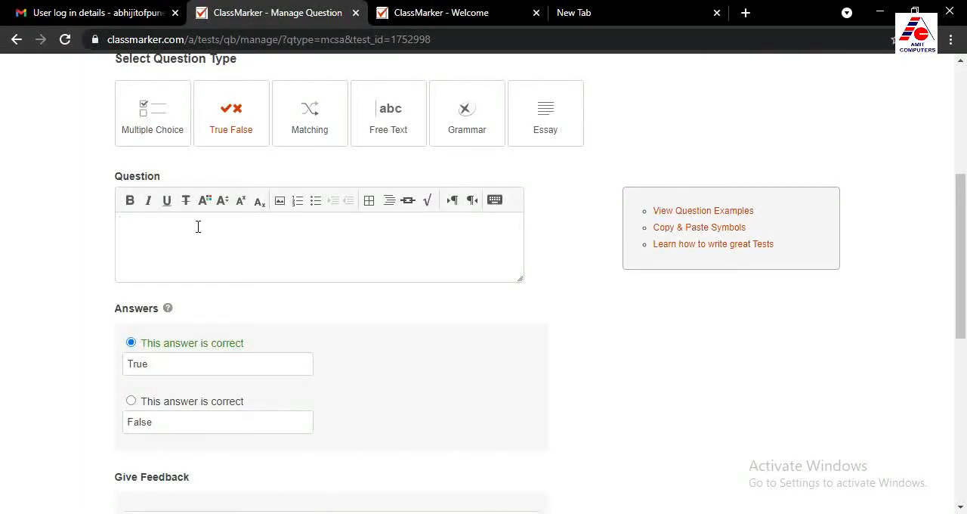
text(ISRO stands for International Space)
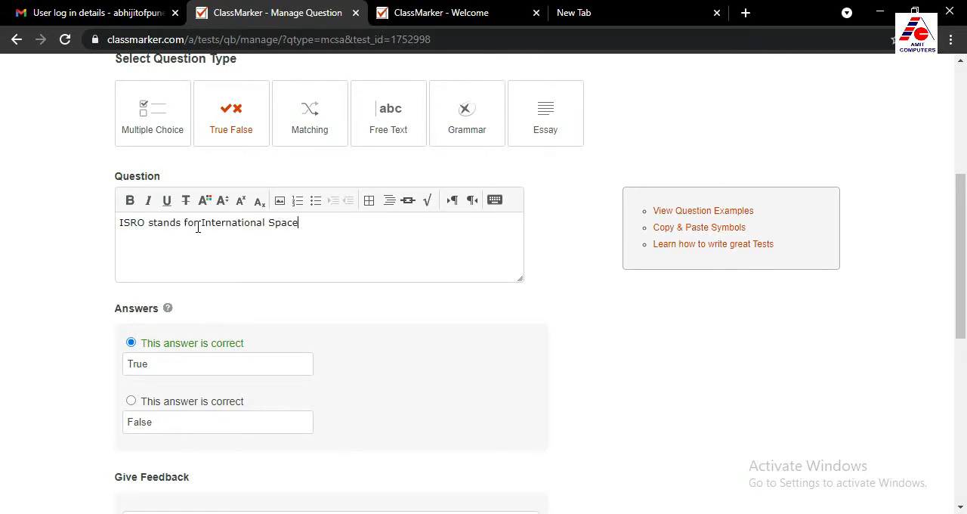
text( Research Company)
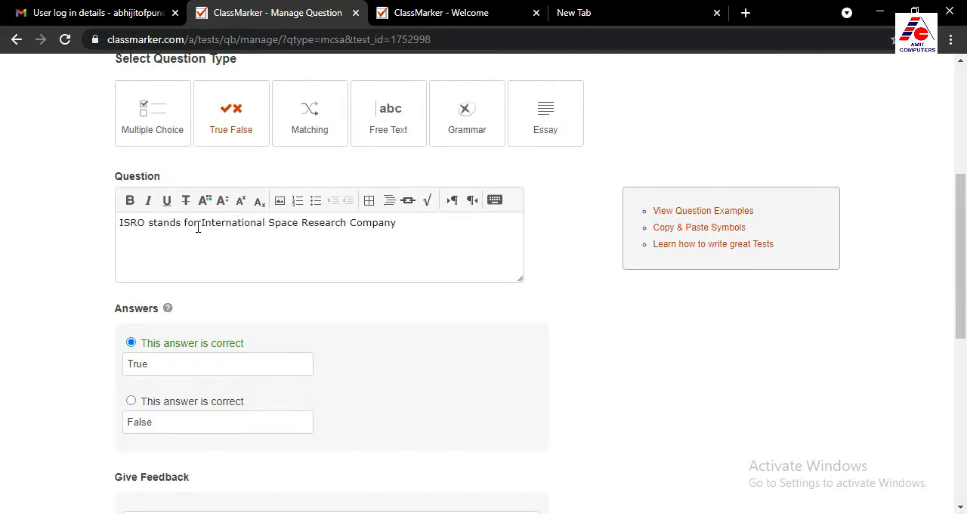
click(133, 404)
scroll(417, 382, down, 10)
click(217, 364)
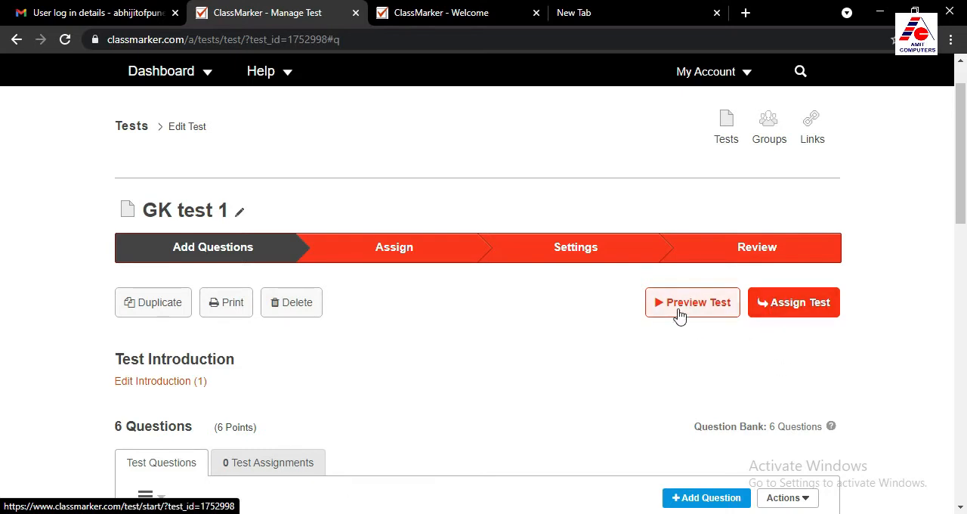
Assign GK test 1 to the Class 9 group with default pre-set settings and continue to the test settings
click(796, 306)
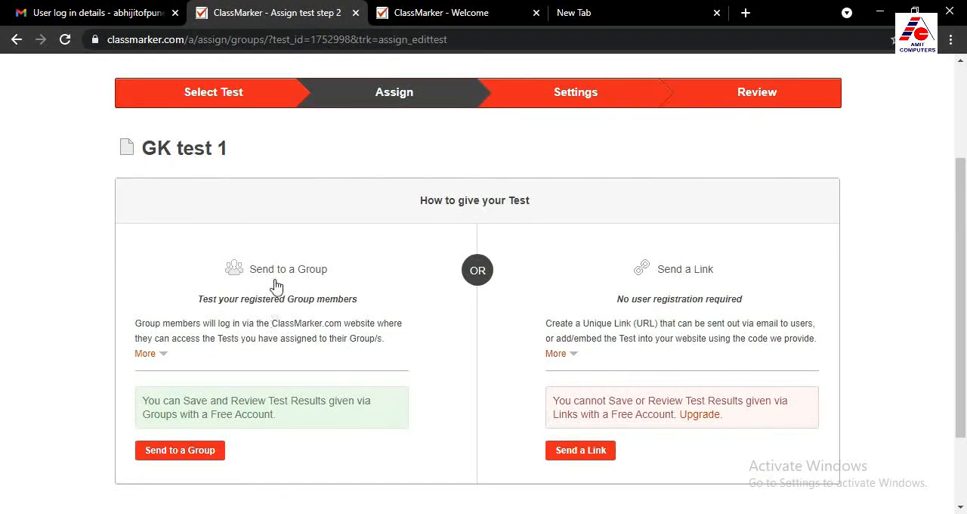
scroll(266, 352, down, 2)
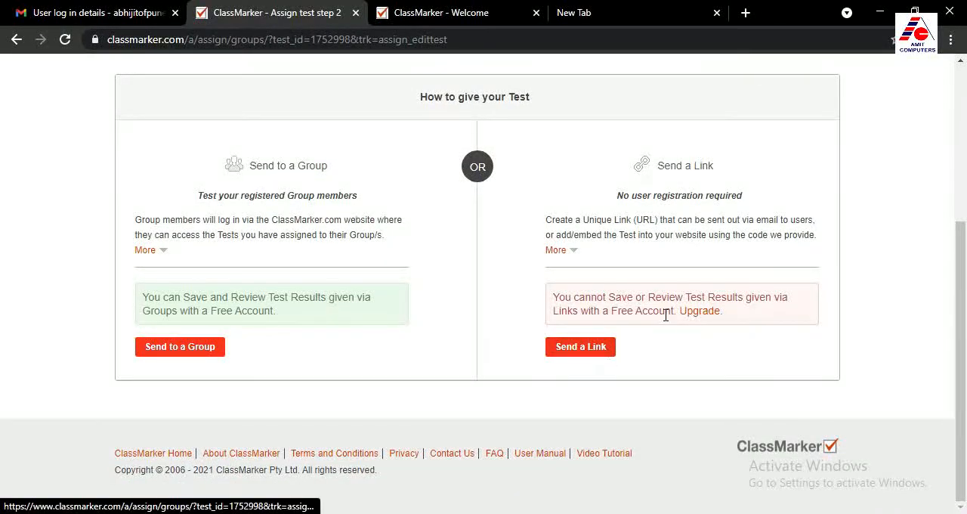
click(180, 349)
scroll(274, 370, down, 2)
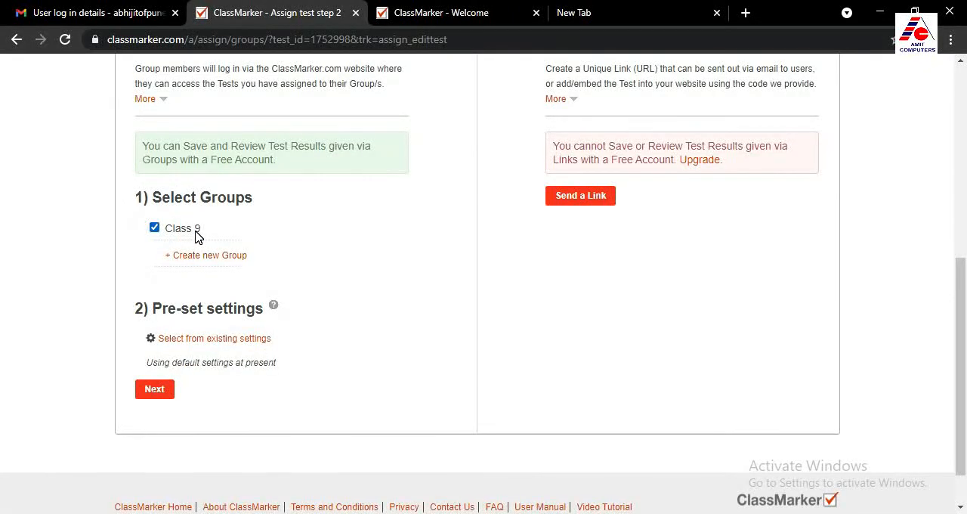
scroll(287, 370, down, 1)
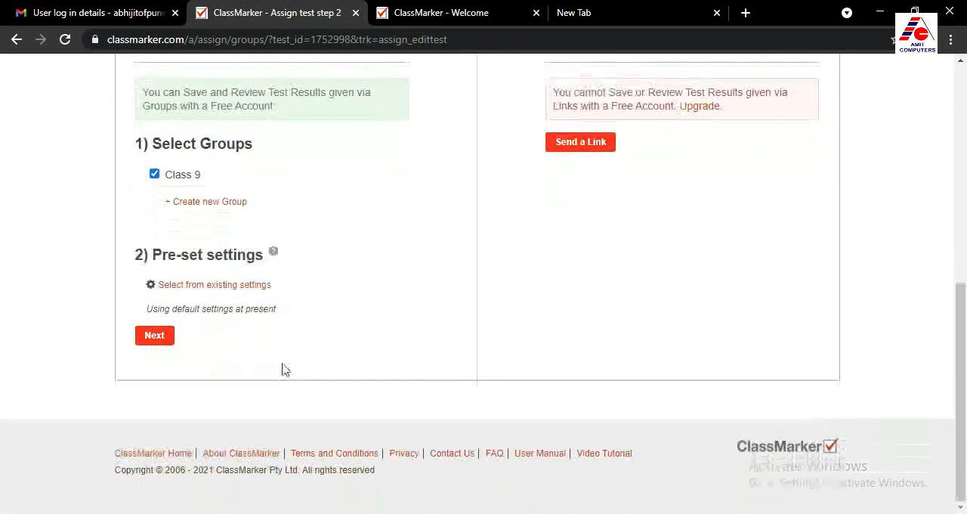
click(157, 336)
Review the availability options under Test Access and limit attempts per person to One
scroll(317, 375, down, 3)
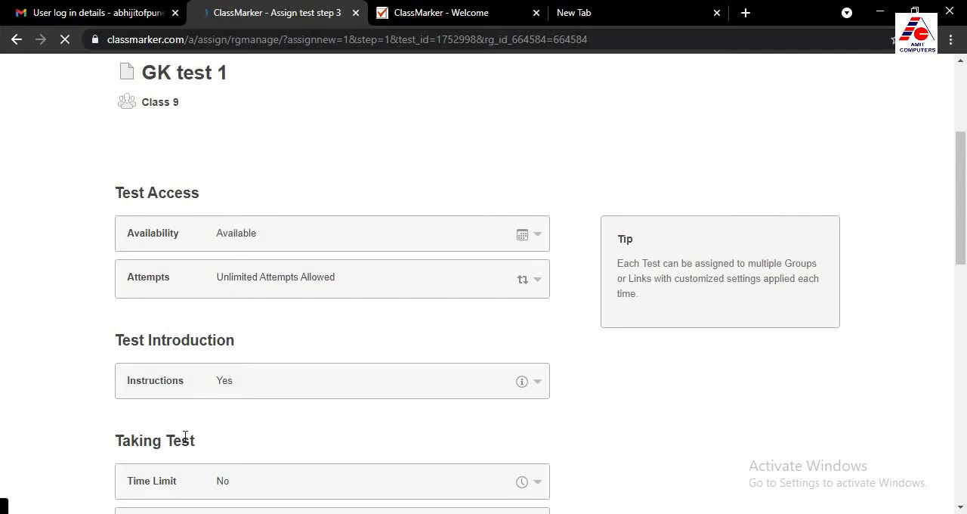
click(406, 240)
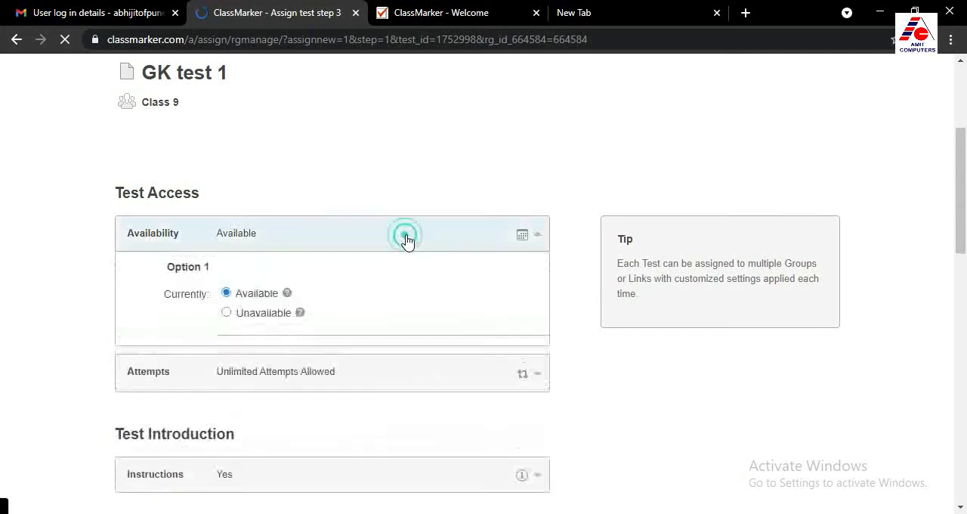
scroll(406, 240, down, 1)
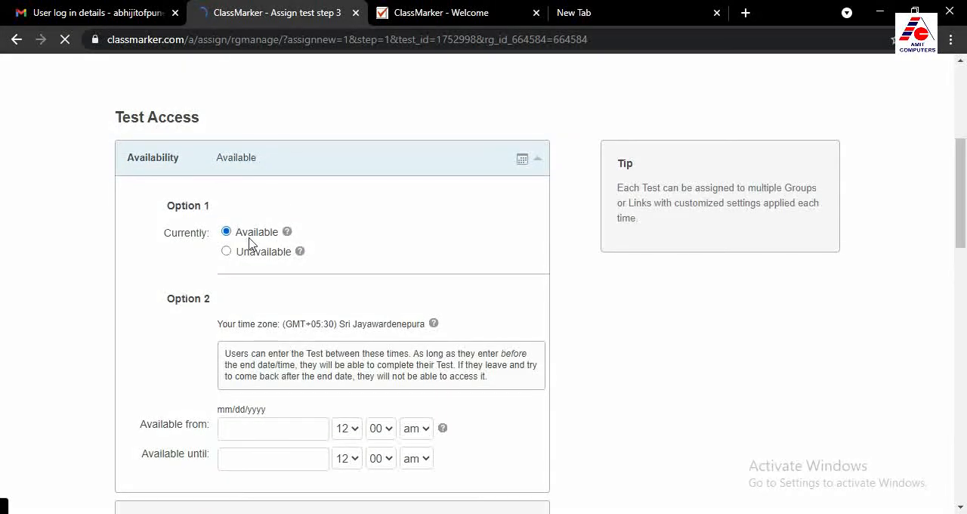
scroll(254, 243, down, 1)
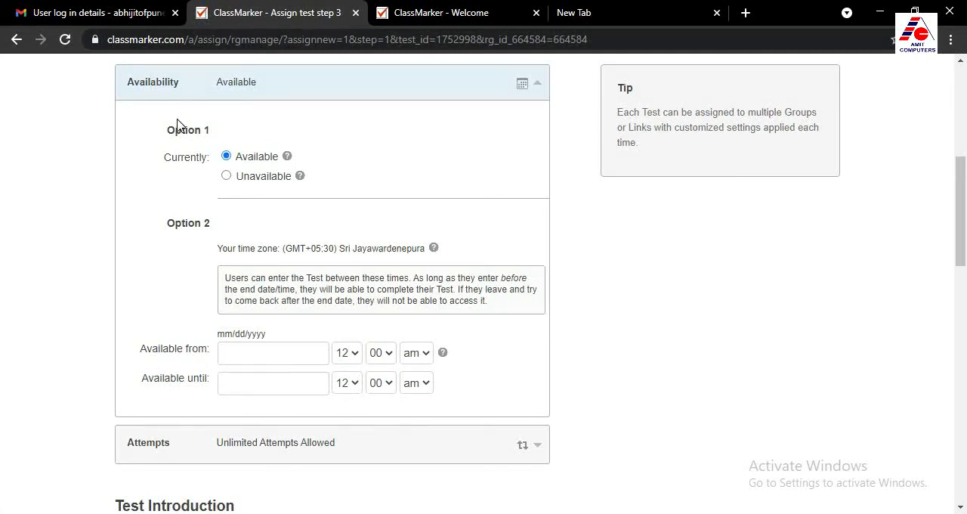
click(535, 86)
scroll(366, 246, down, 2)
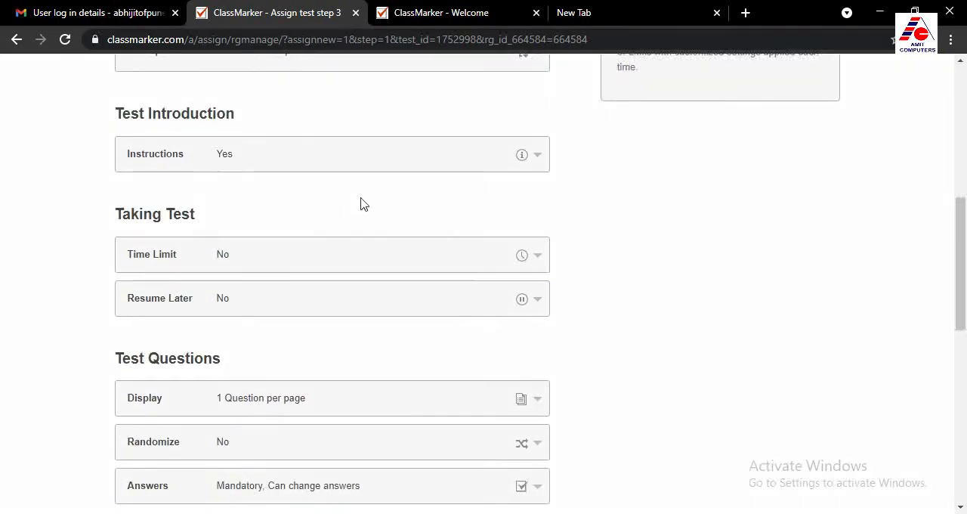
scroll(340, 197, up, 2)
click(324, 206)
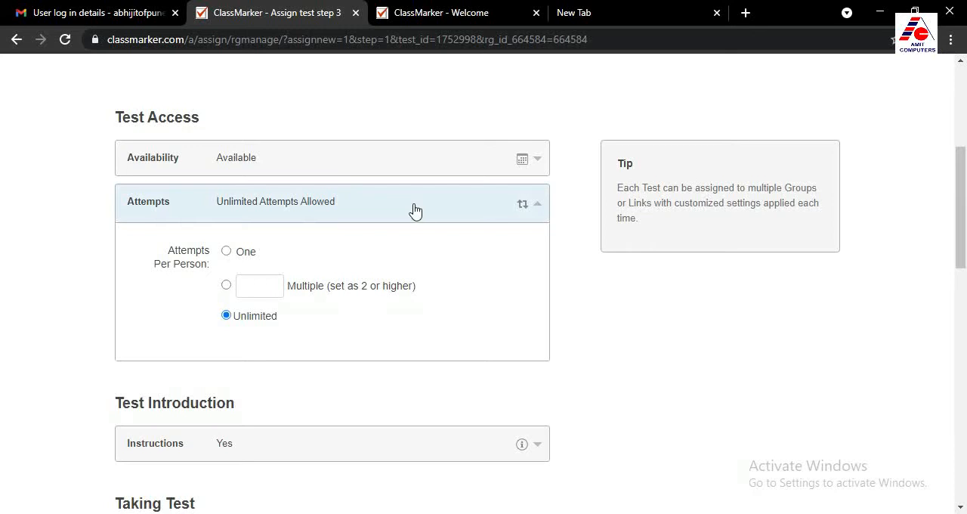
click(227, 251)
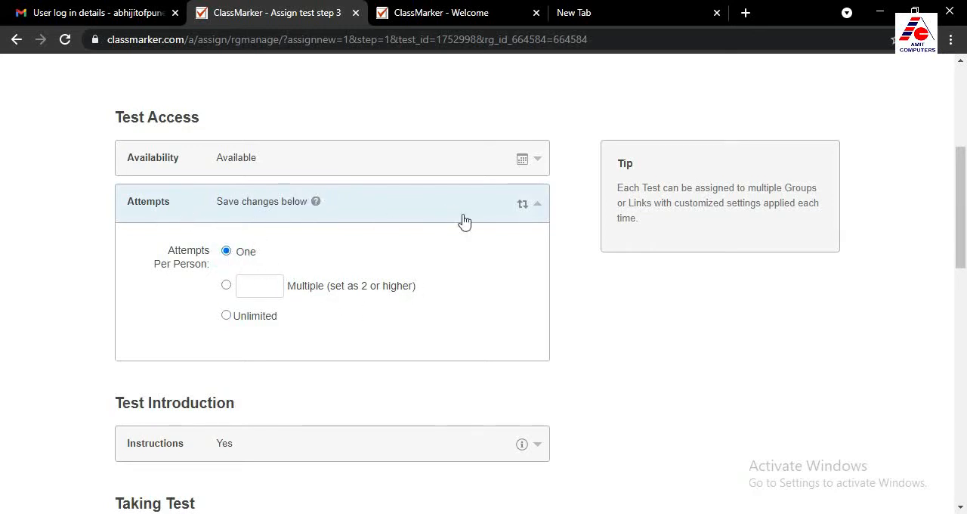
click(536, 204)
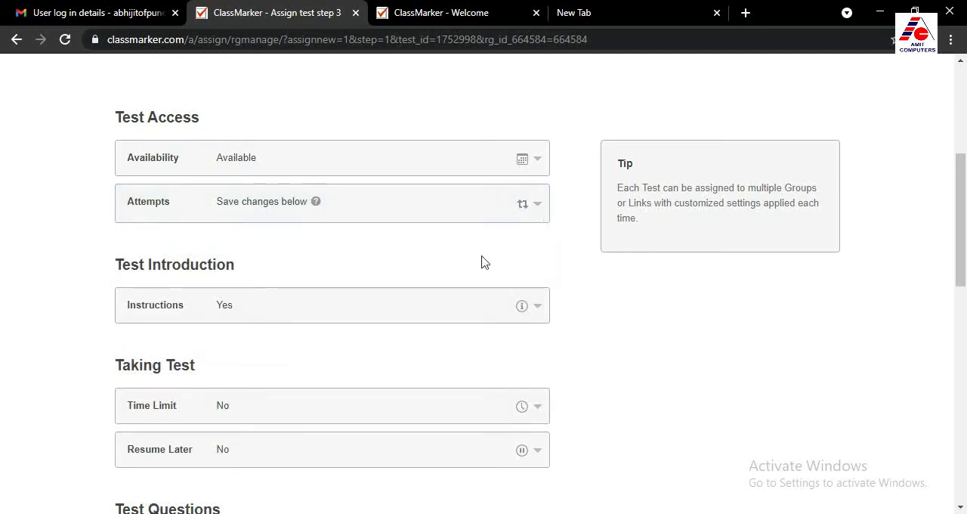
Preview the pre-test guidelines in the Instructions settings and set the test's time limit to 10 minutes
click(347, 313)
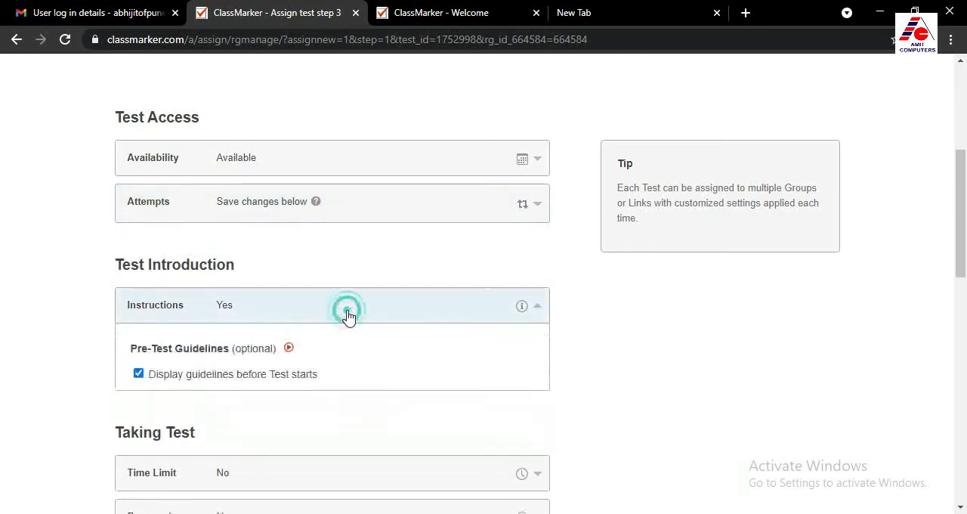
scroll(347, 325, down, 1)
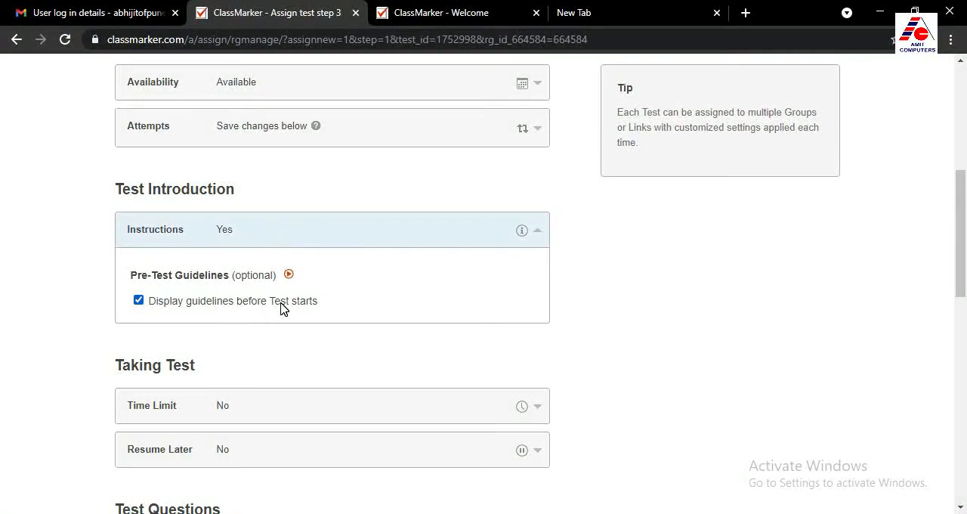
mouse_move(290, 278)
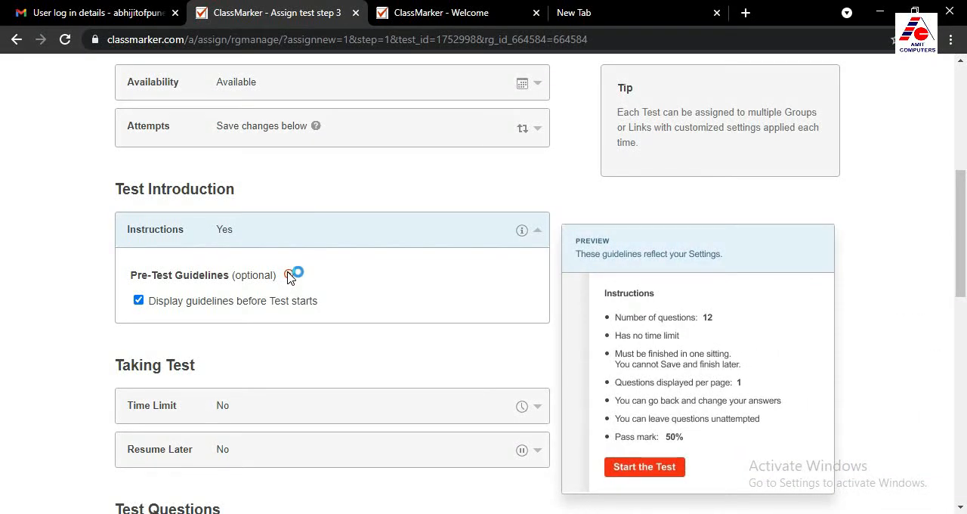
scroll(269, 426, down, 1)
click(268, 331)
scroll(318, 362, down, 1)
click(234, 304)
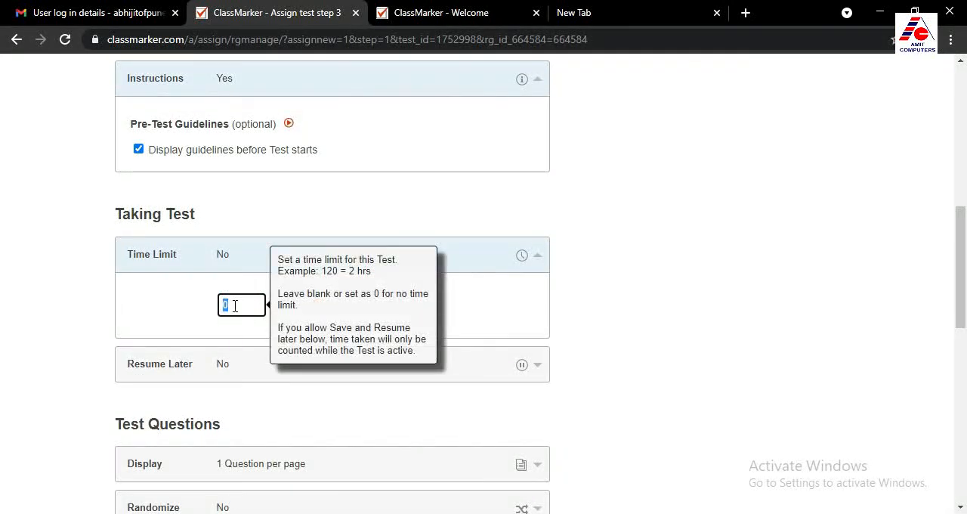
text(10)
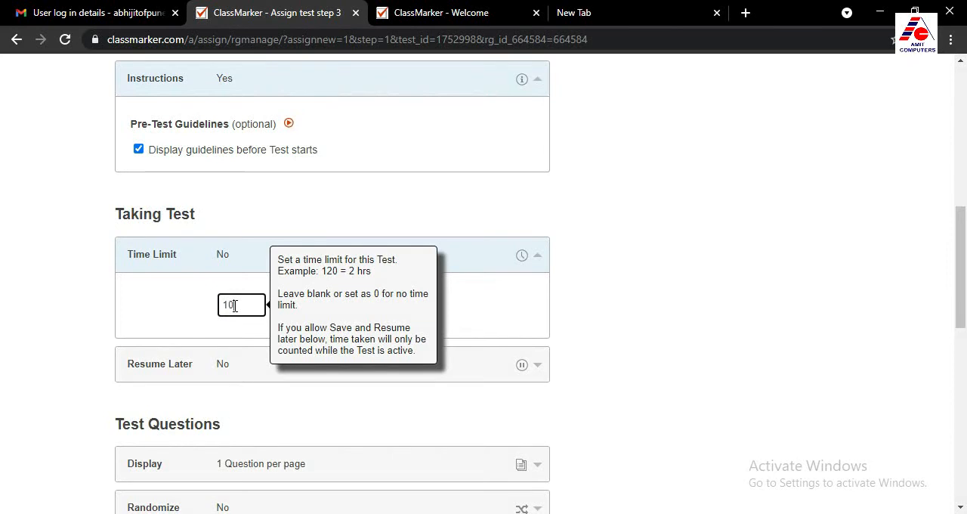
click(157, 301)
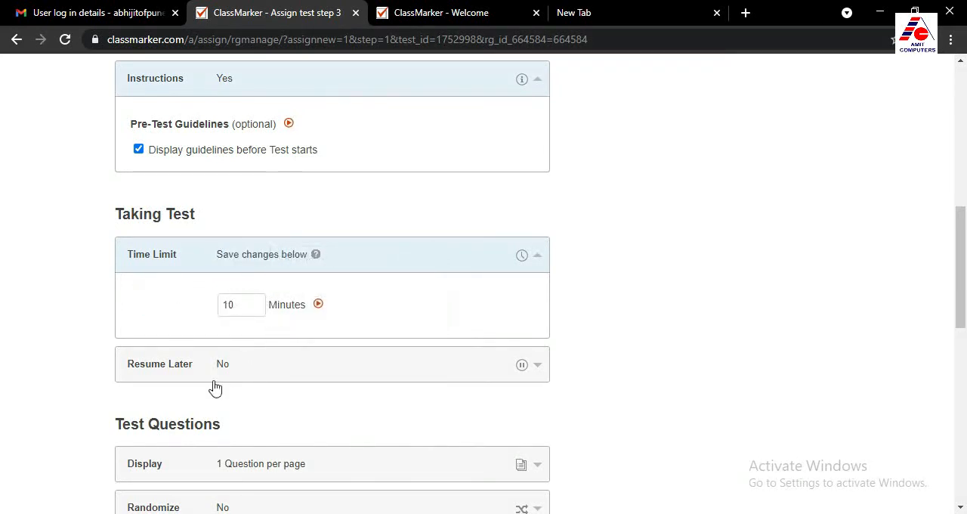
Allow test takers to save and resume later, and review the Display and Randomize options under Test Questions
click(271, 364)
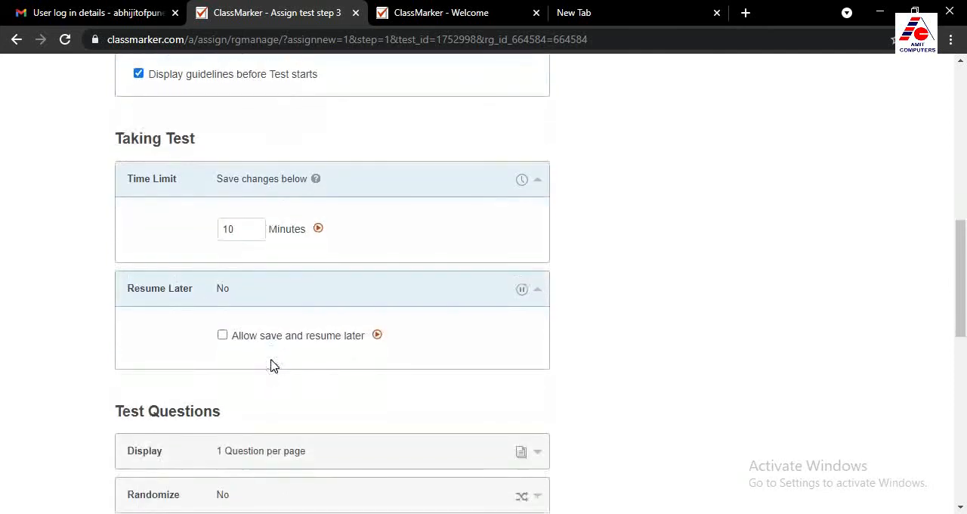
click(223, 337)
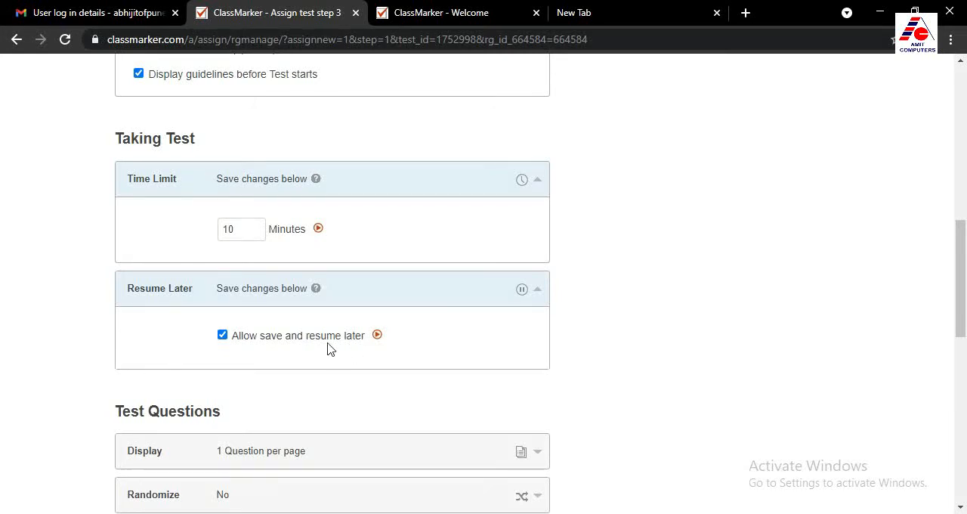
scroll(296, 345, down, 2)
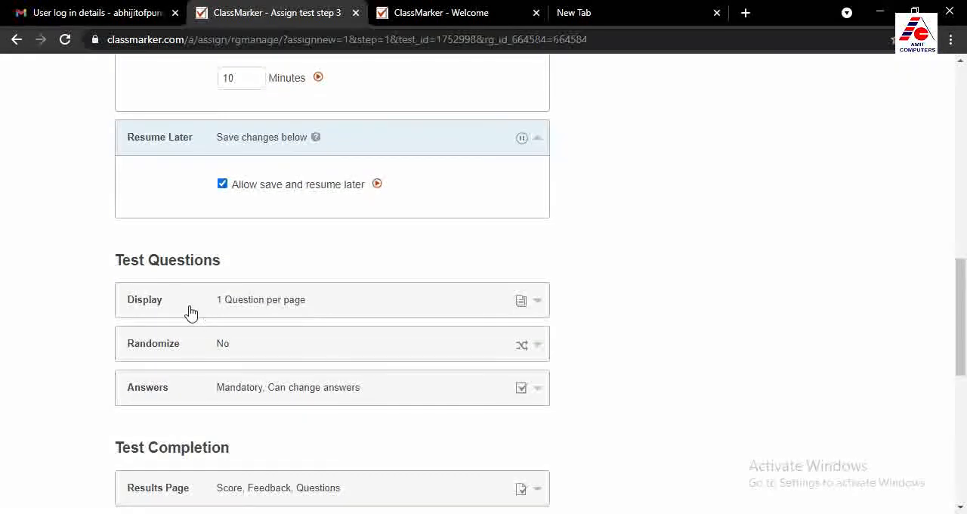
click(291, 310)
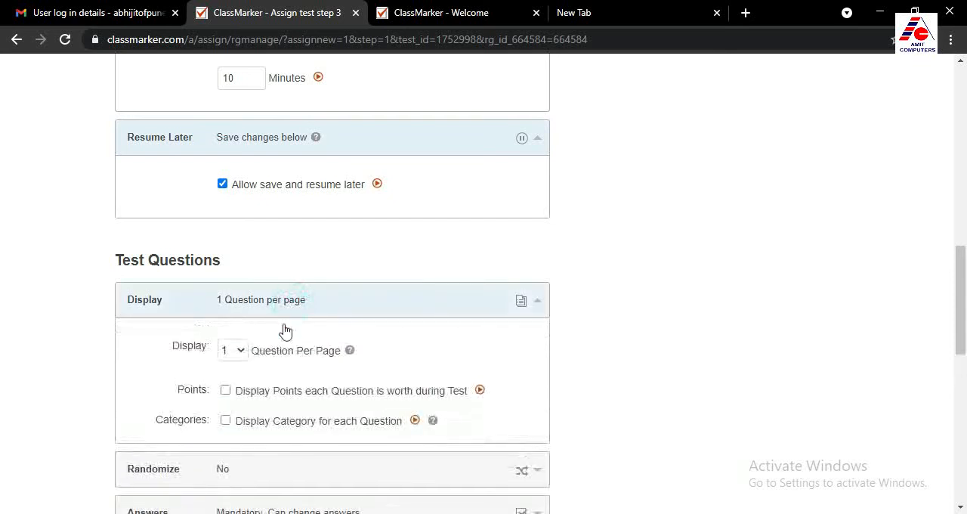
click(291, 307)
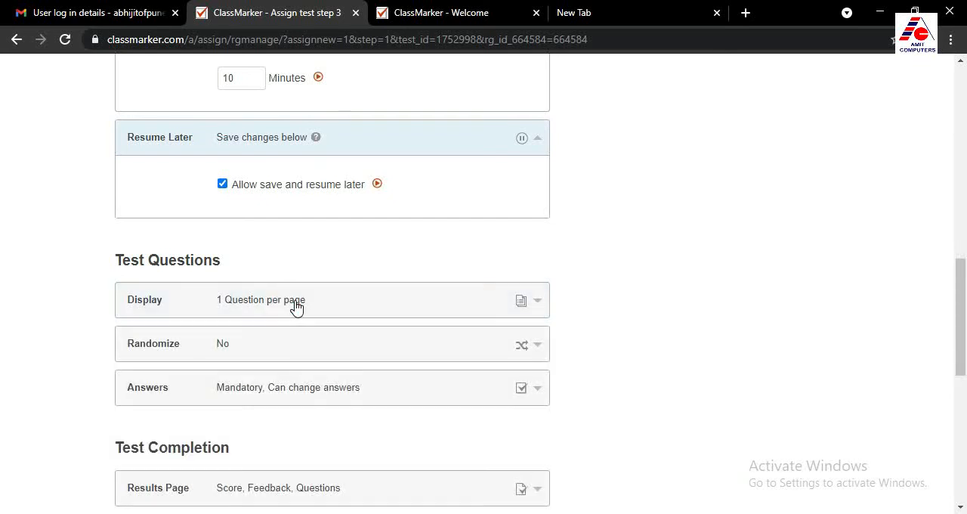
click(274, 347)
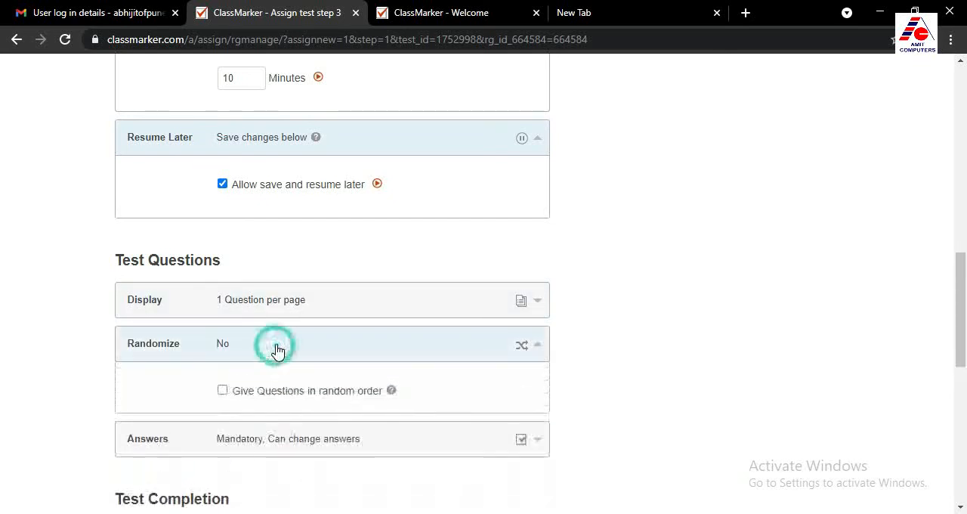
click(307, 346)
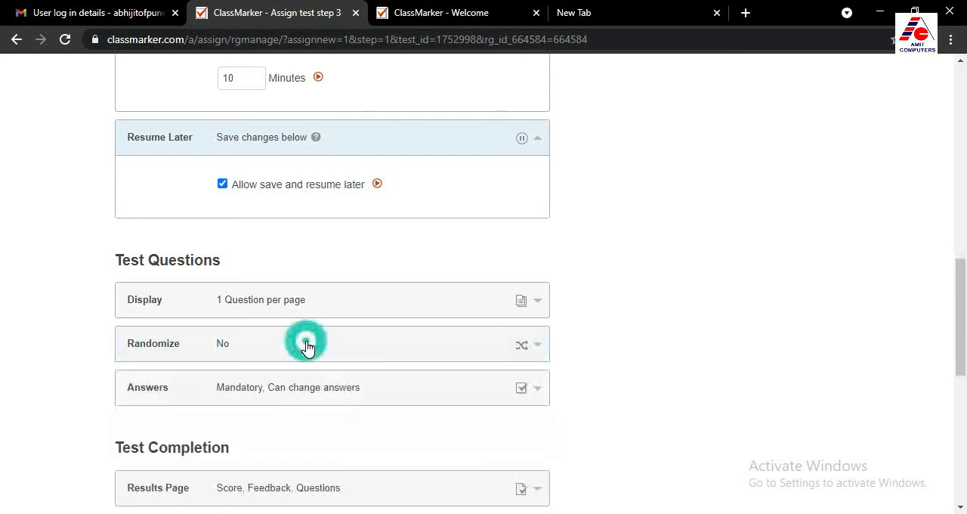
Finish assigning GK test 1 to Class 9 with the chosen settings, without saving them as the default
scroll(335, 411, down, 3)
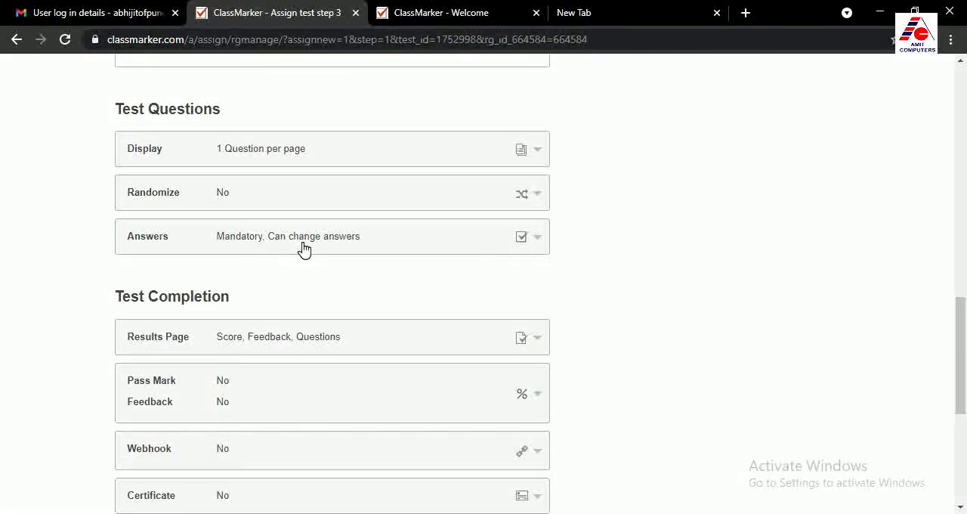
scroll(328, 352, down, 4)
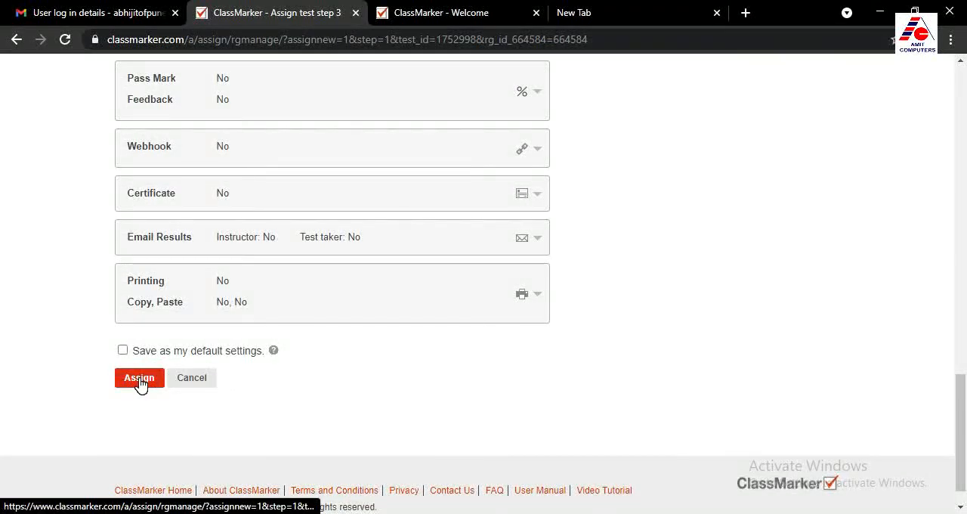
click(140, 380)
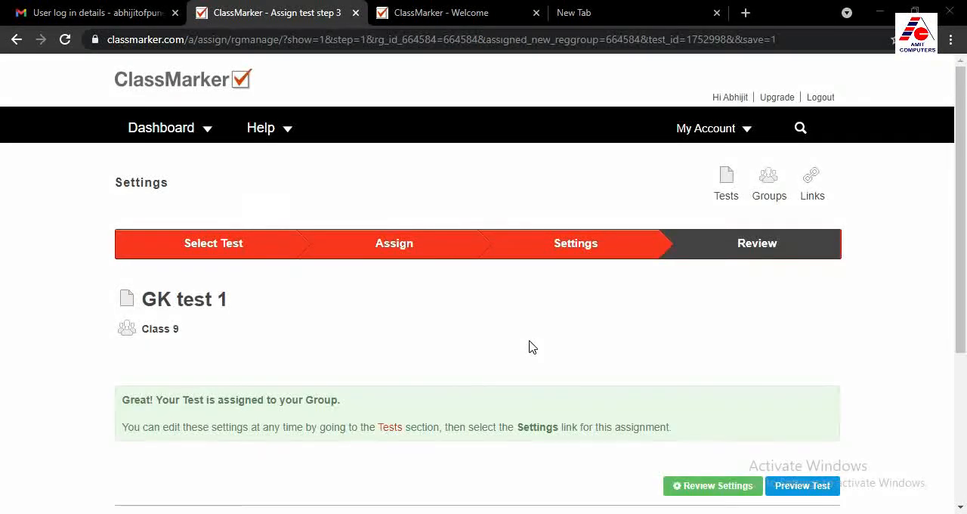
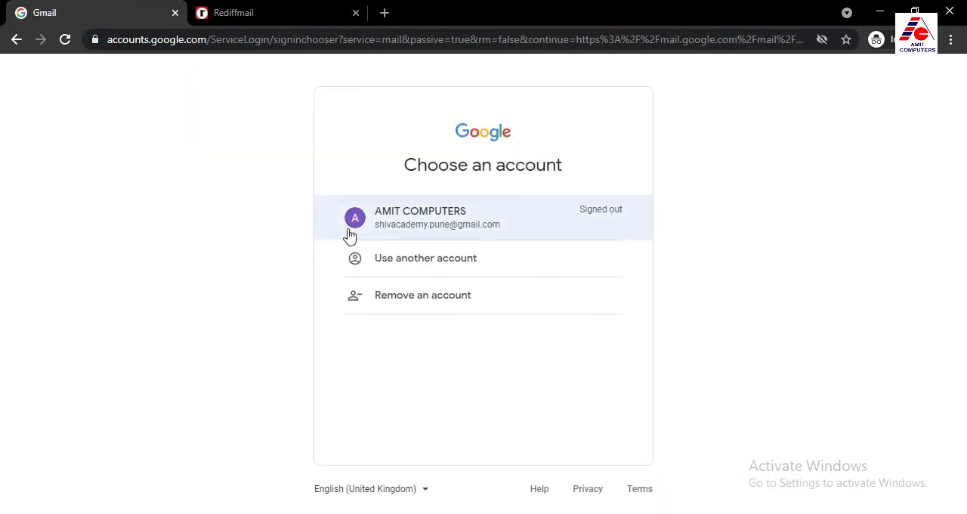
Sign in to the group member's Gmail account by entering the account password
click(422, 225)
text(••••)
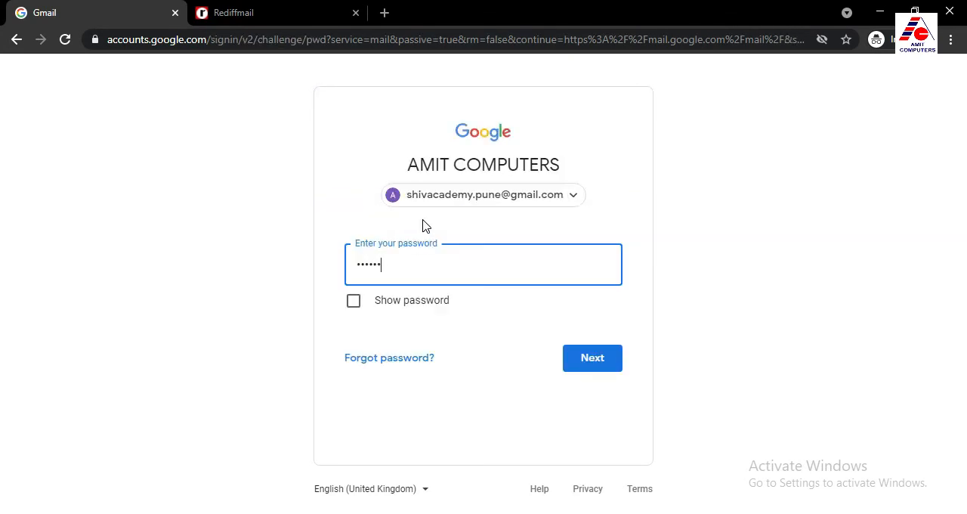
text(•••••)
click(596, 359)
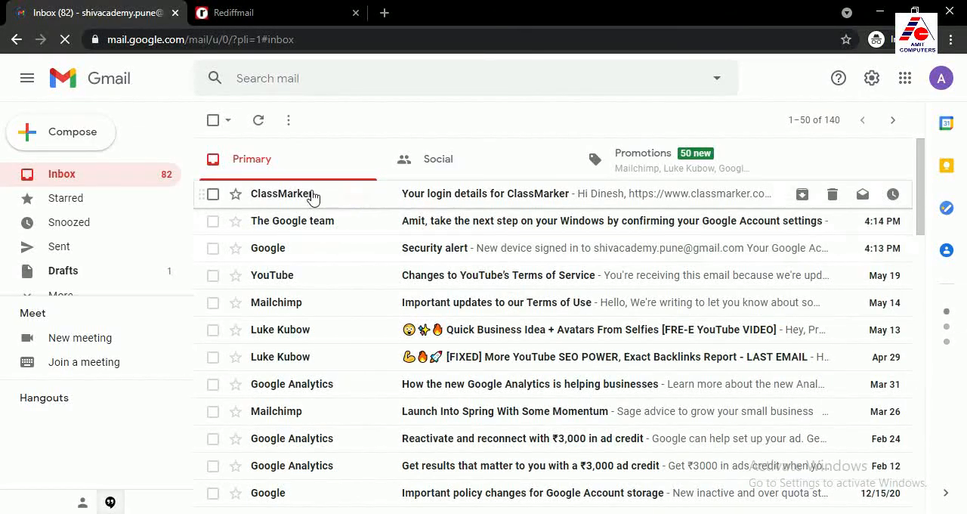
Open the ClassMarker login details email and open its classmarker.com link in a separate tab
click(446, 198)
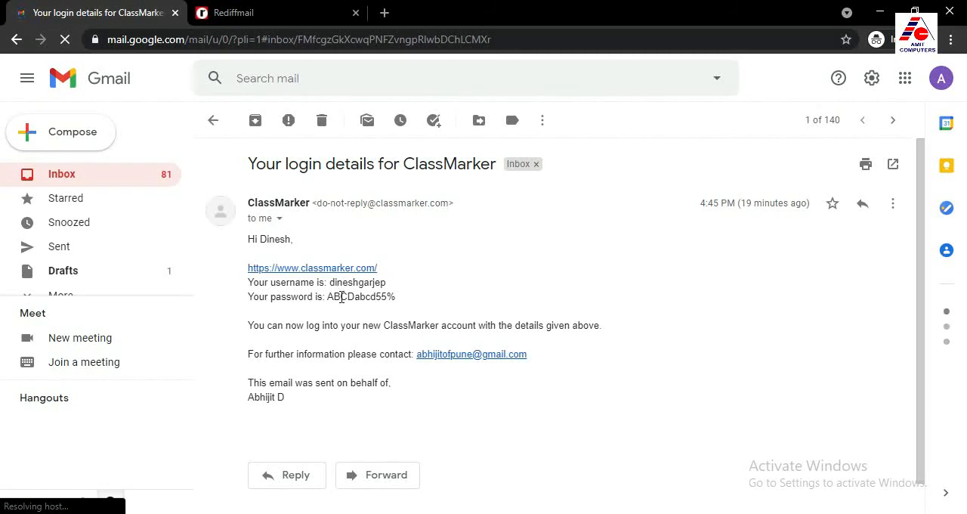
click(214, 120)
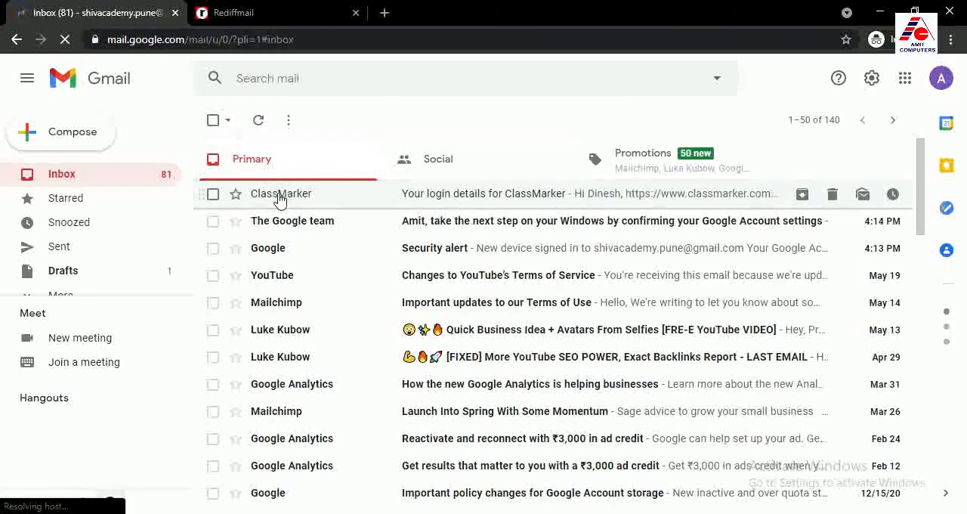
click(396, 198)
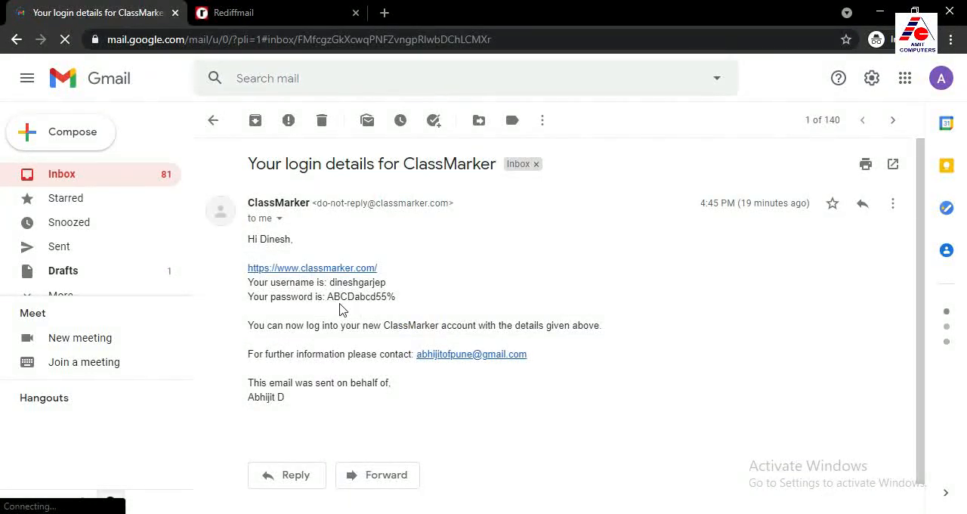
right_click(314, 273)
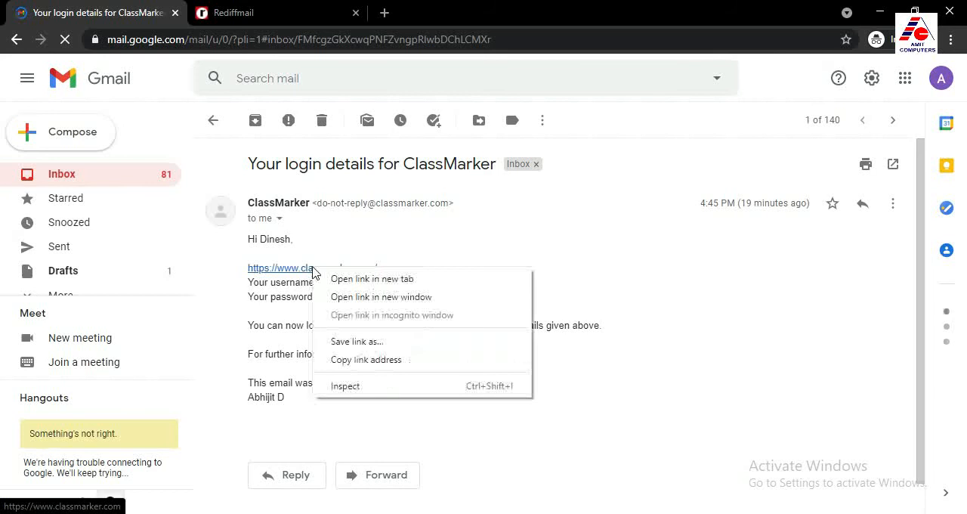
click(337, 276)
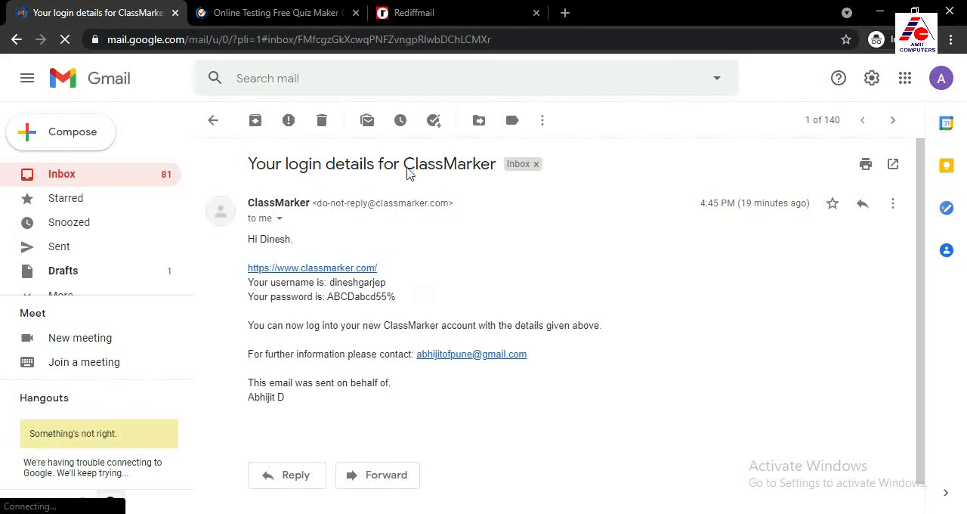
click(240, 7)
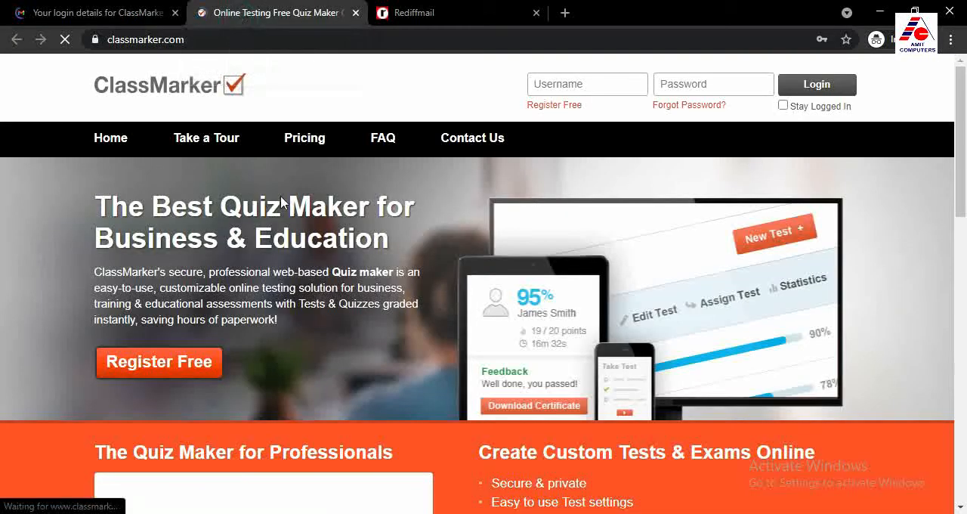
Copy the member's username from the email into the Username field of the ClassMarker login form
click(133, 13)
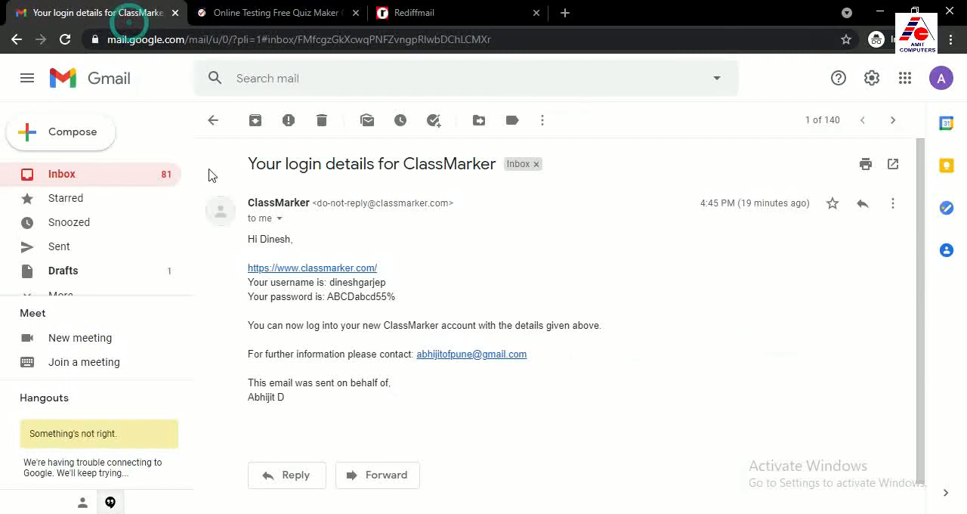
double_click(332, 283)
right_click(376, 284)
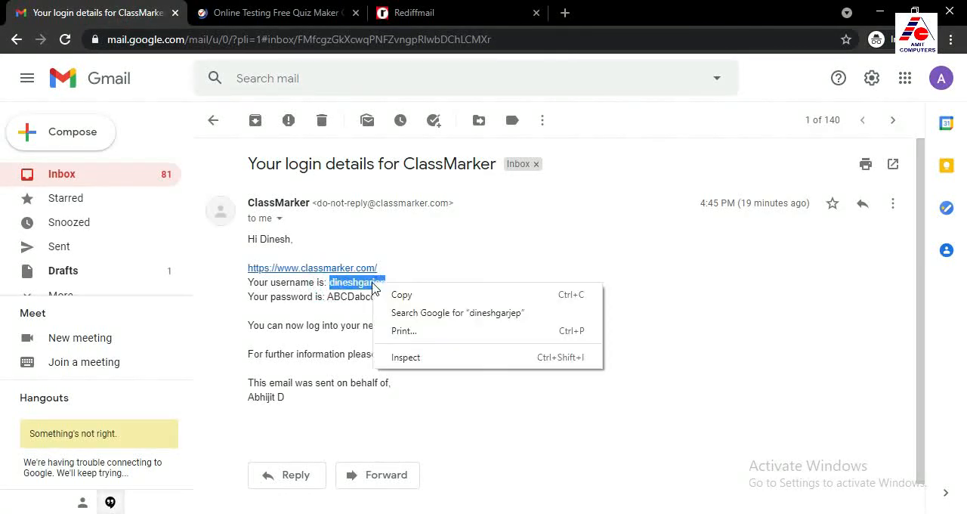
click(396, 295)
click(264, 11)
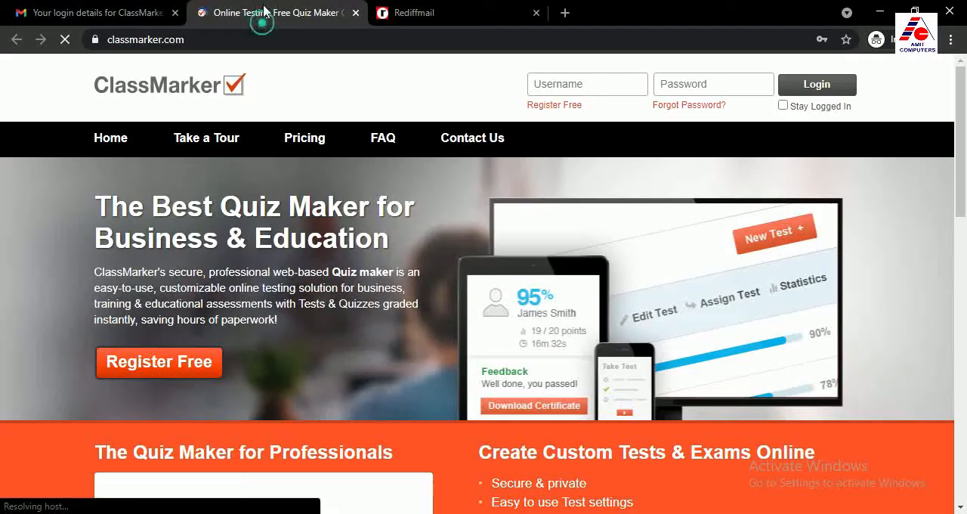
right_click(555, 84)
click(598, 198)
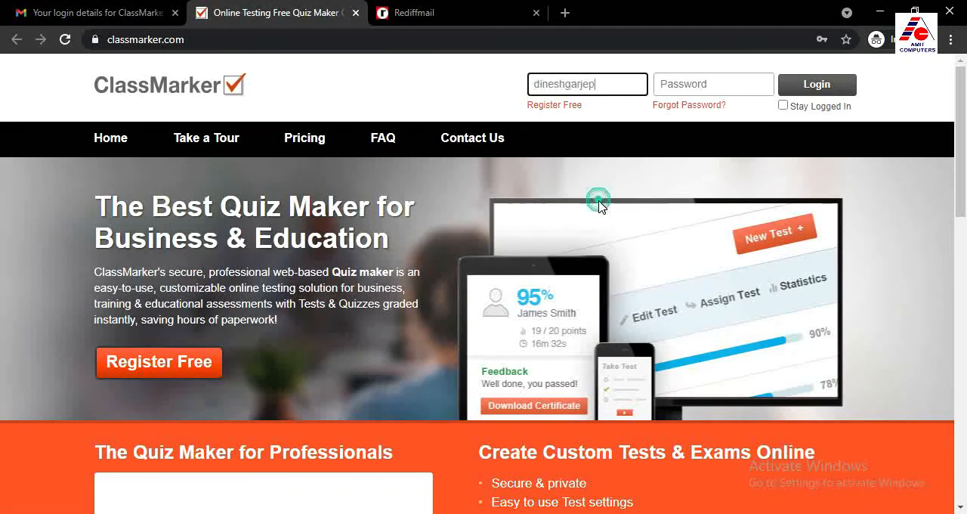
Copy the account password from the email into the ClassMarker Password field and log in
click(659, 84)
click(141, 12)
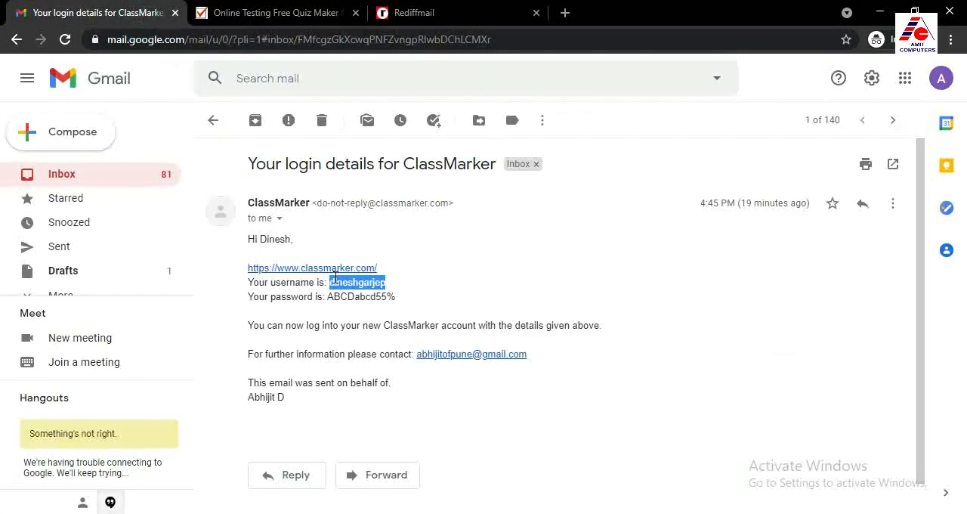
drag(331, 297, 390, 297)
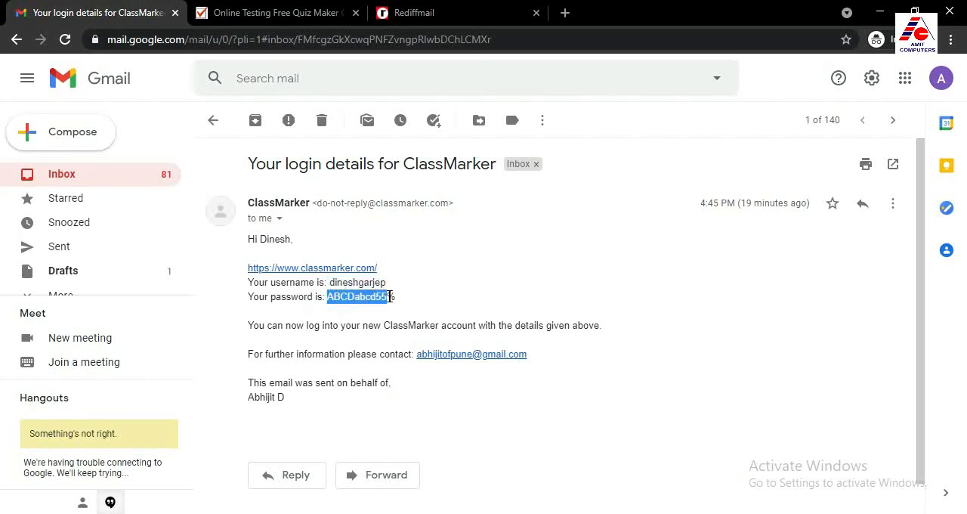
right_click(378, 298)
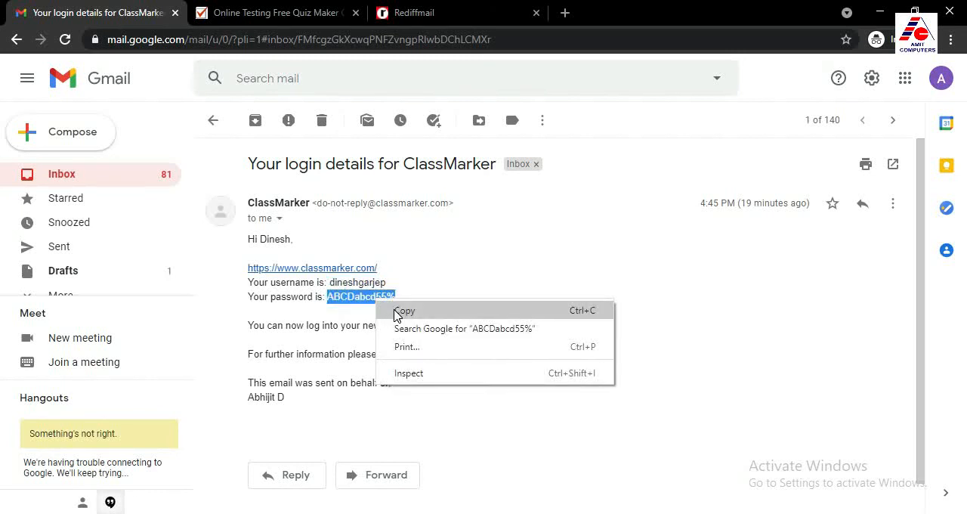
click(394, 310)
click(274, 13)
right_click(662, 85)
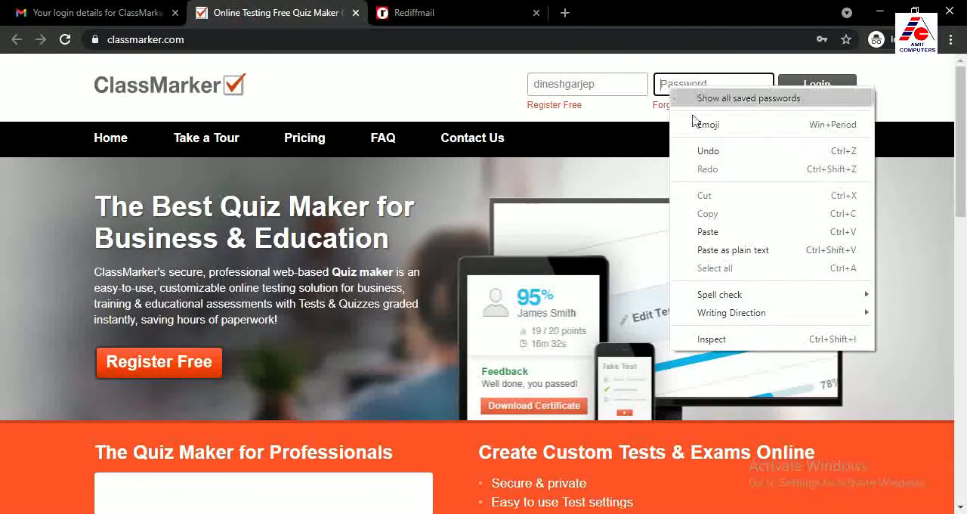
click(710, 231)
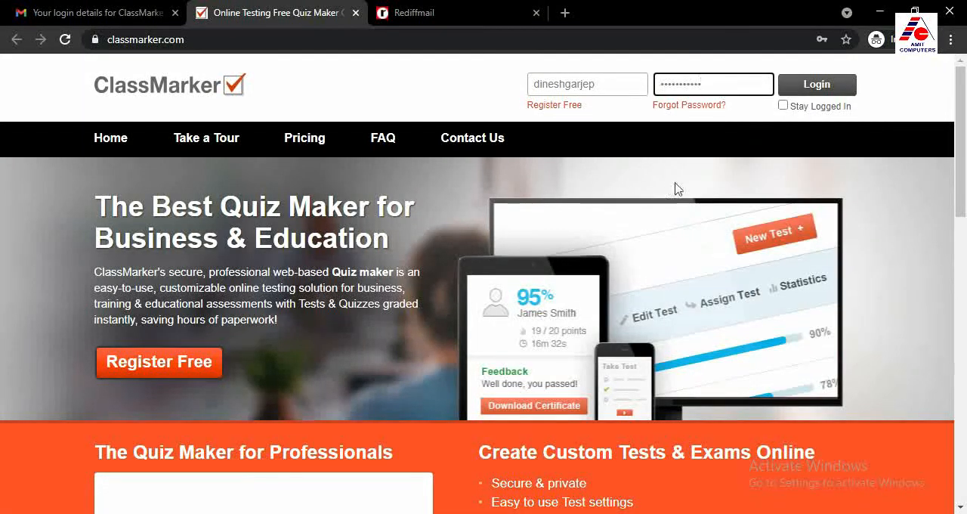
click(816, 87)
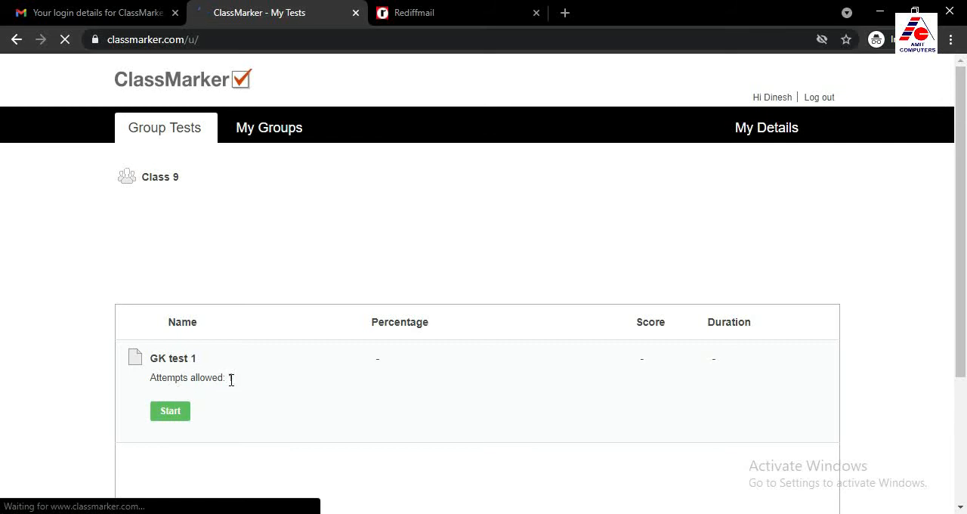
Open GK test 1 under Class 9, review its instructions and start the test
click(170, 413)
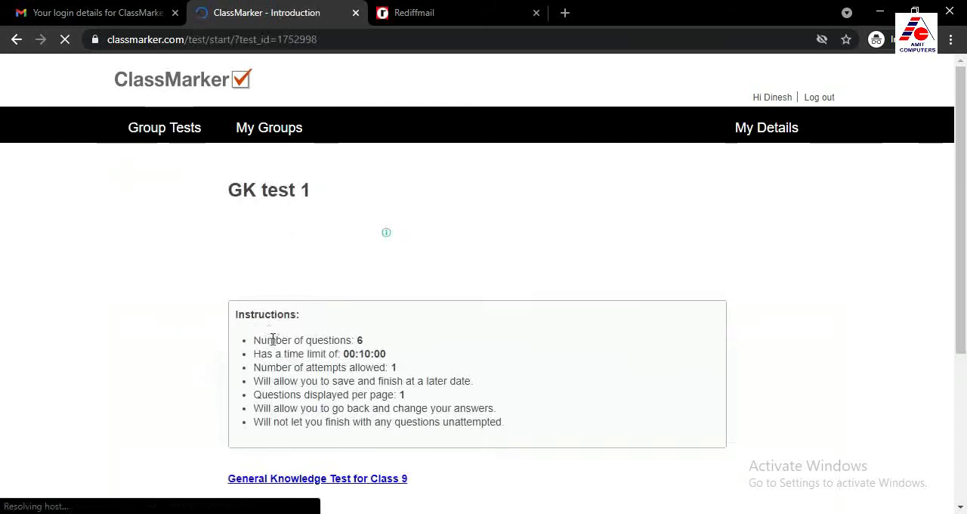
scroll(273, 340, down, 1)
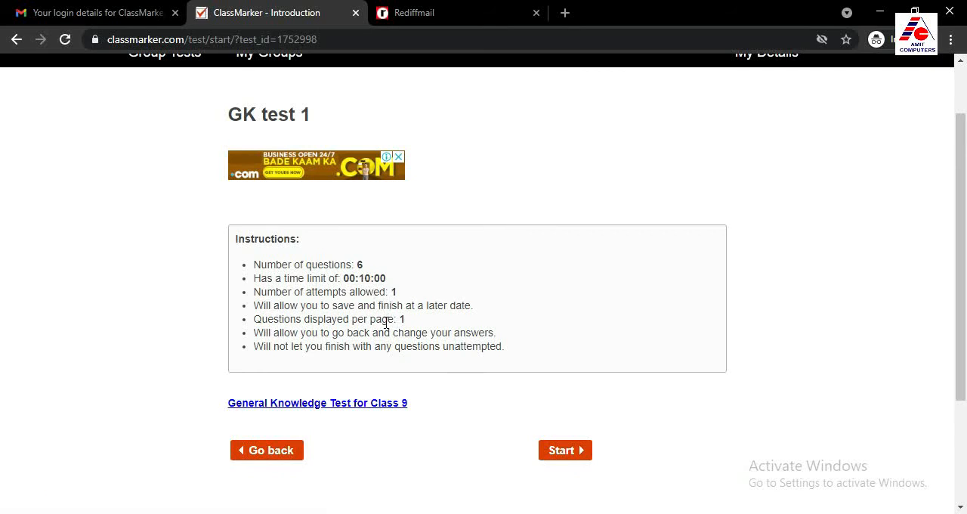
scroll(387, 323, down, 1)
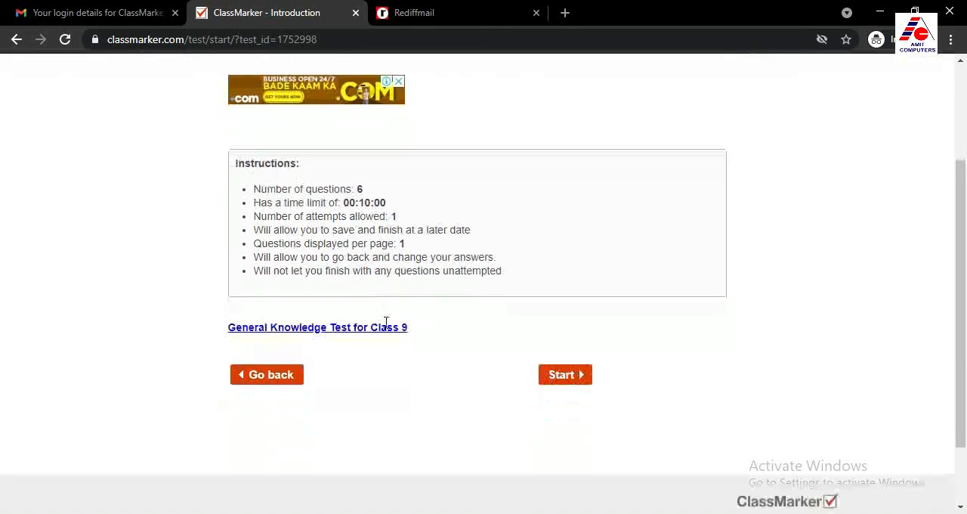
click(564, 378)
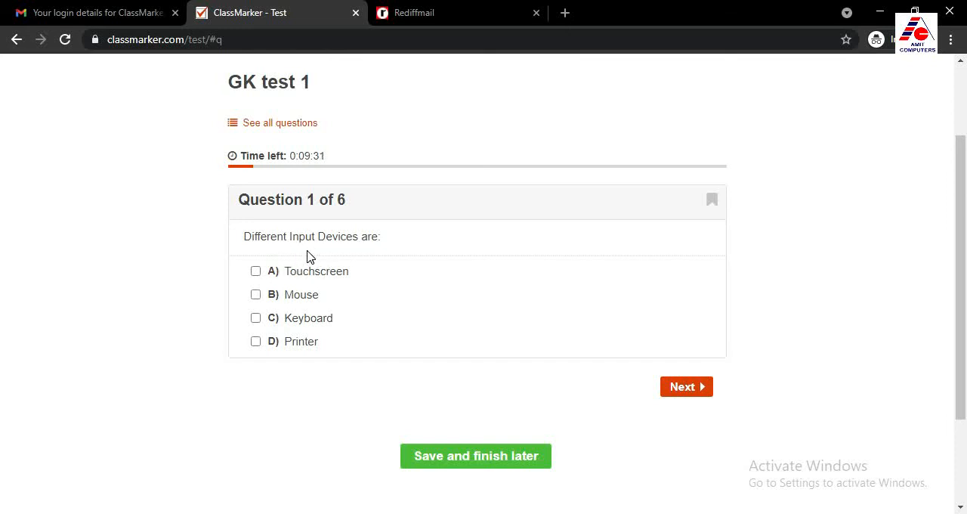
Answer question 1 on input devices with Touchscreen, Mouse and Keyboard, and advance to question 2
click(256, 273)
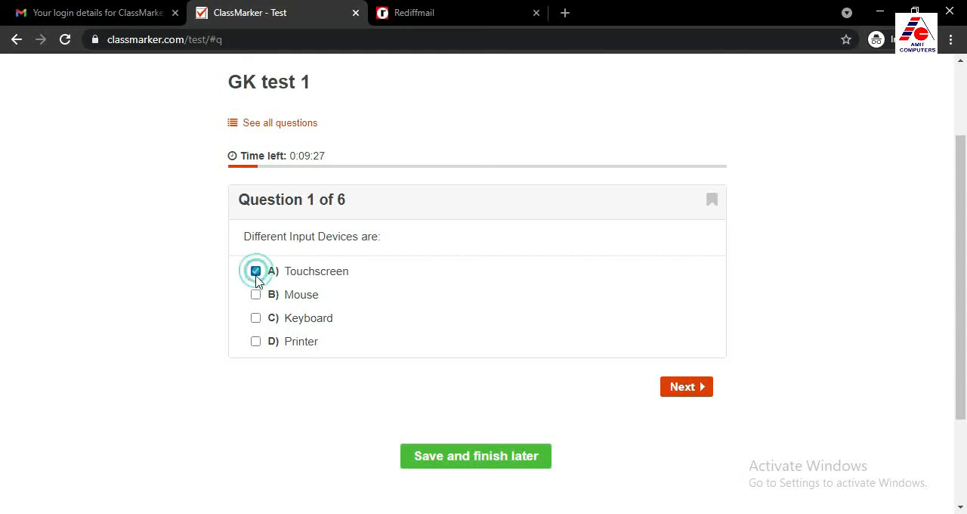
click(255, 295)
click(256, 323)
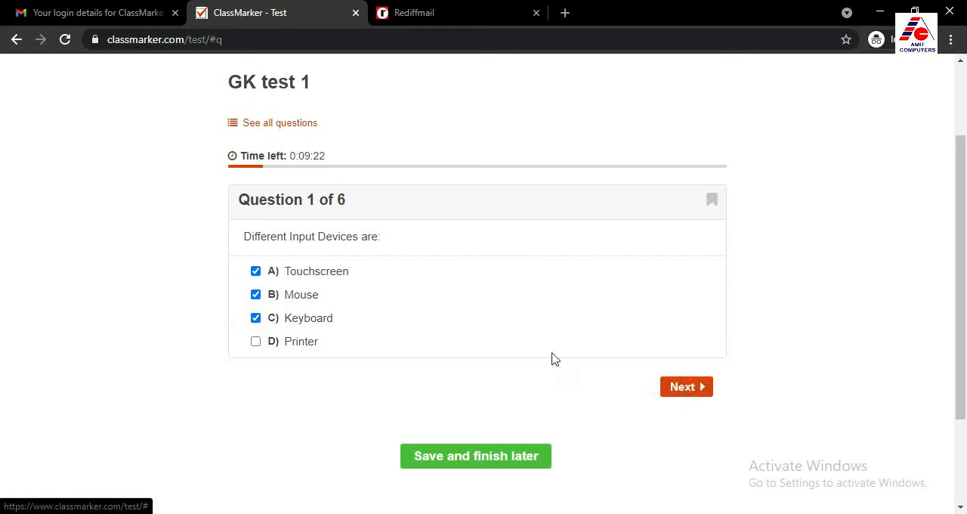
click(689, 389)
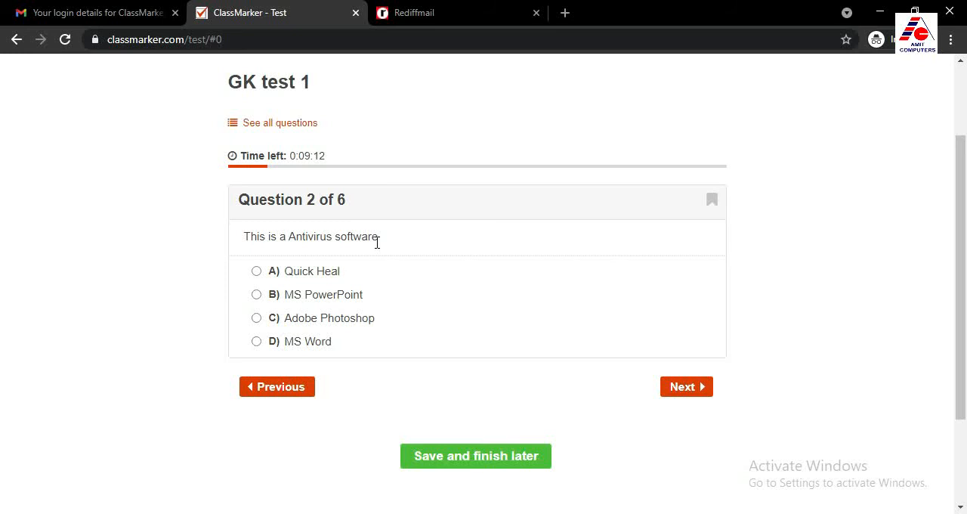
Try the different options of the antivirus question, settle on Quick Heal and advance to question 3
click(257, 272)
click(257, 319)
click(257, 342)
click(257, 318)
click(256, 295)
click(258, 274)
click(684, 394)
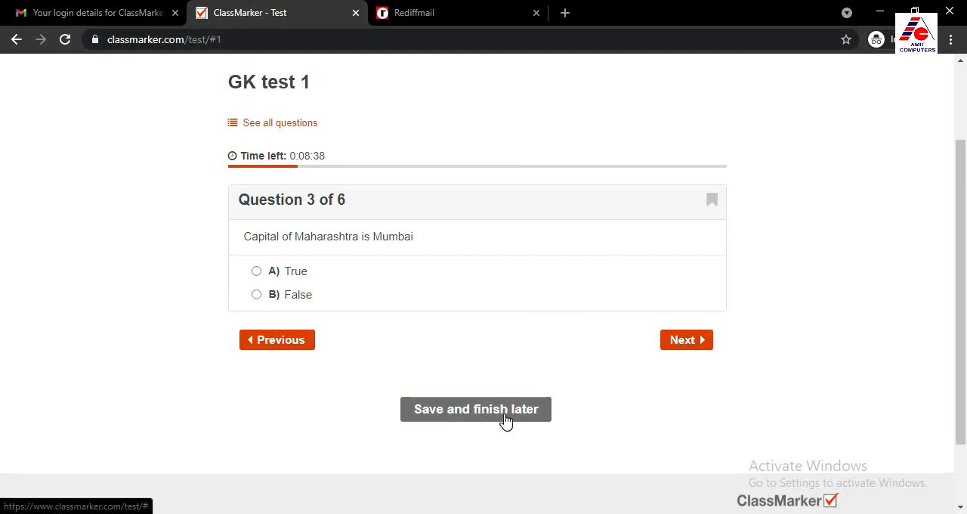
Answer True to question 3 on Maharashtra's capital and question 4 on India's capital, and advance to question 5
scroll(499, 419, up, 1)
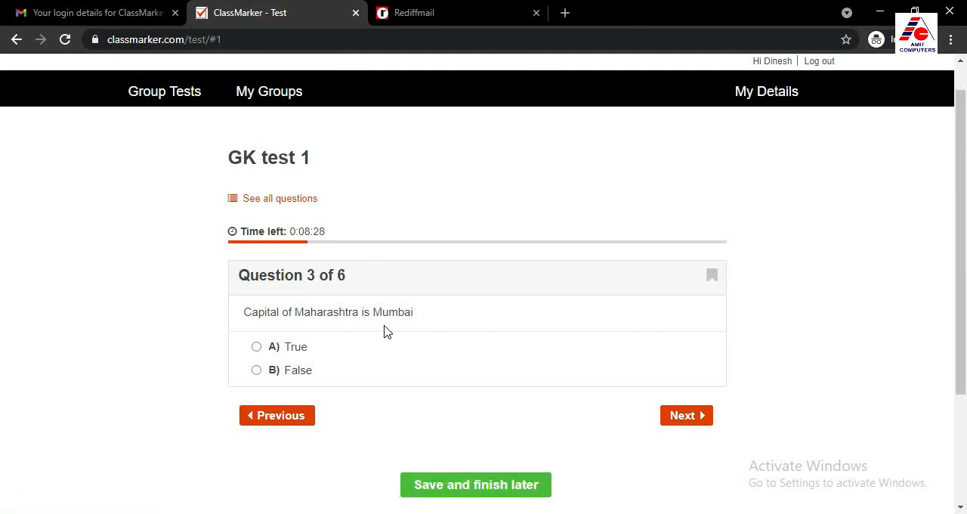
click(256, 348)
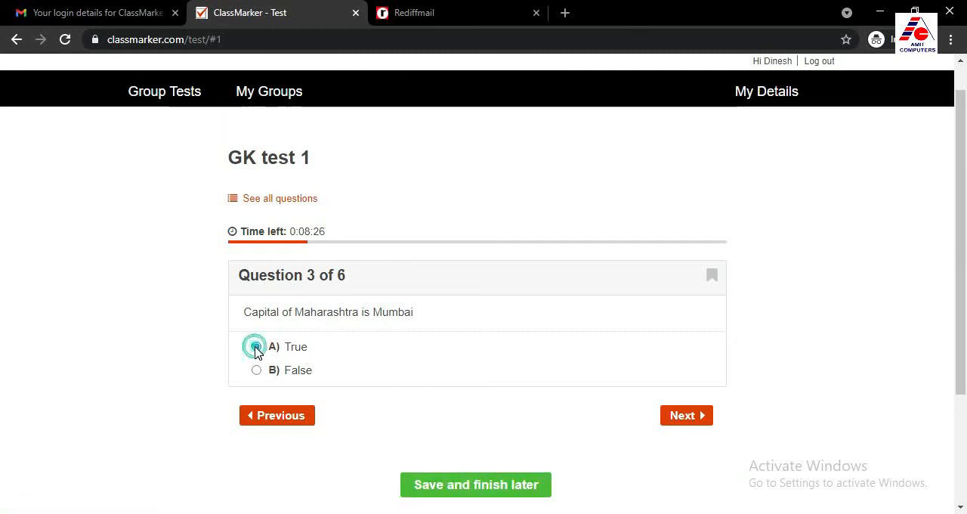
click(685, 420)
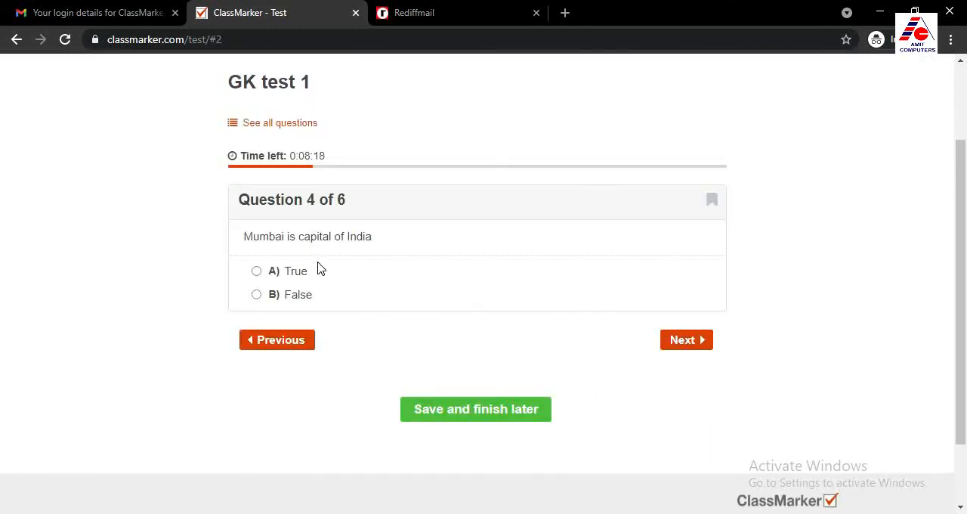
click(257, 274)
click(683, 341)
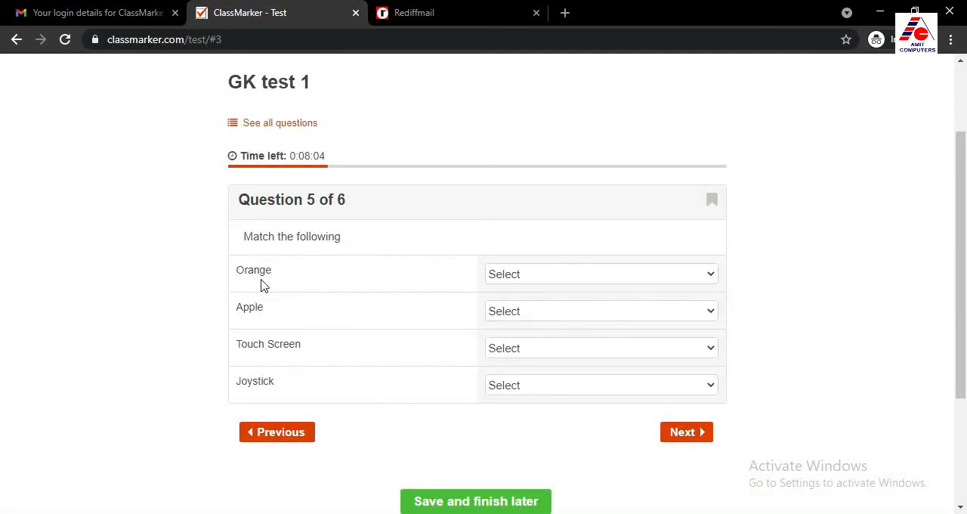
In question 5, match Orange to Rich in Vit C, Apple to Colour is RED, Touch Screen to Input Device, Joystick to For playing Games, and advance
click(515, 276)
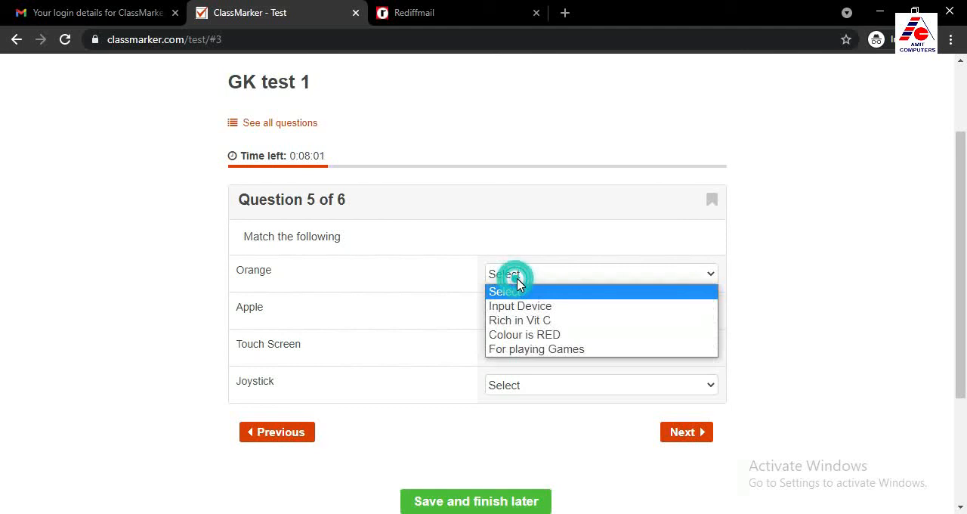
click(546, 320)
click(506, 315)
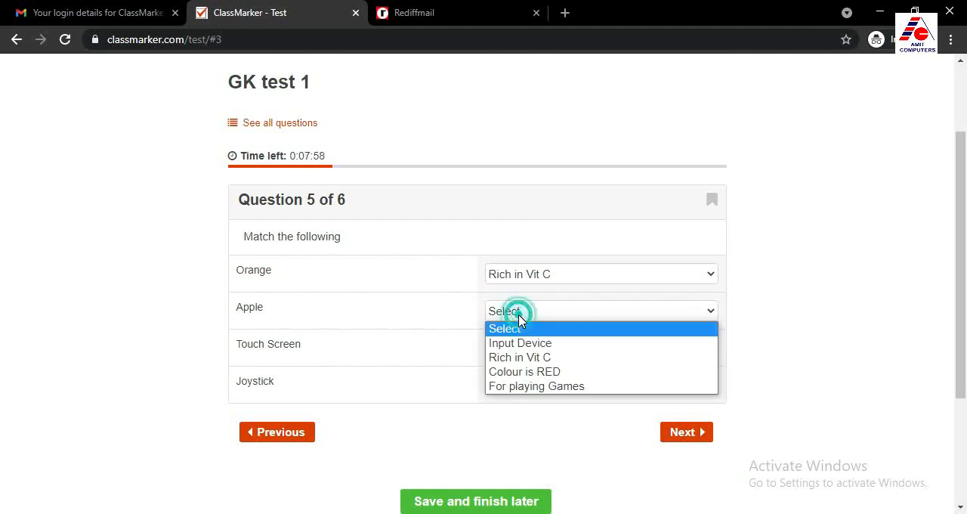
click(534, 372)
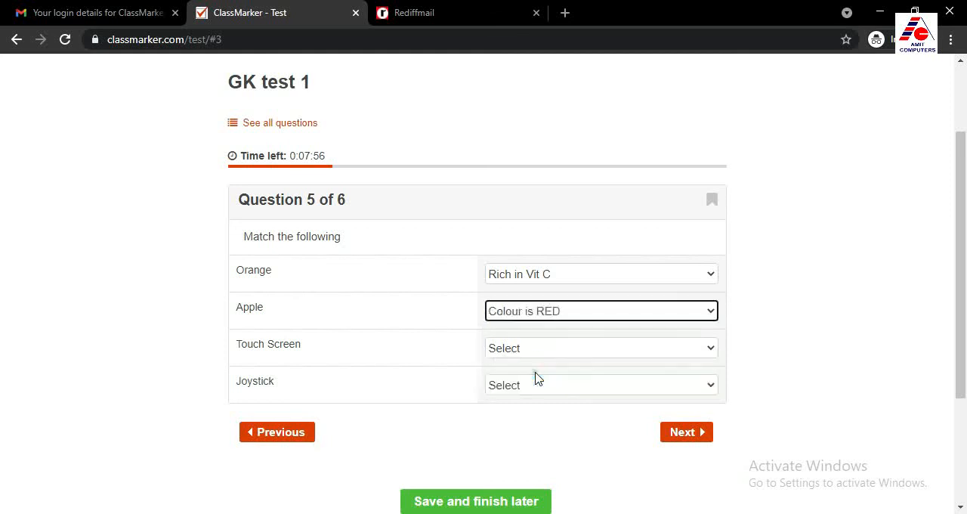
click(509, 351)
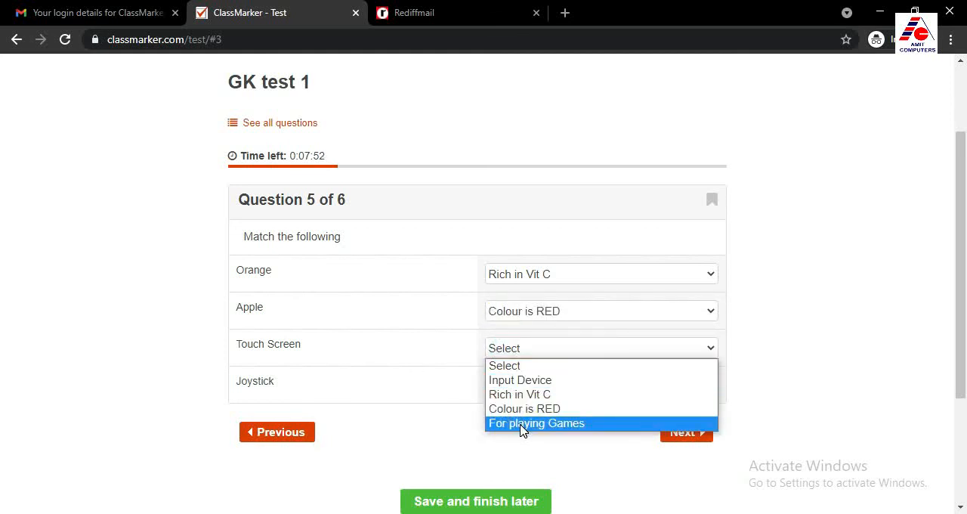
click(520, 381)
click(520, 386)
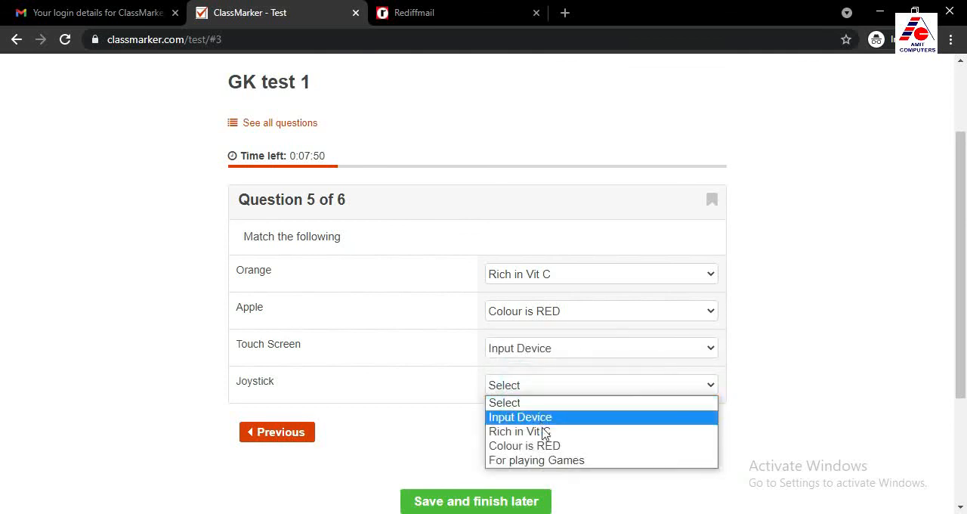
click(538, 461)
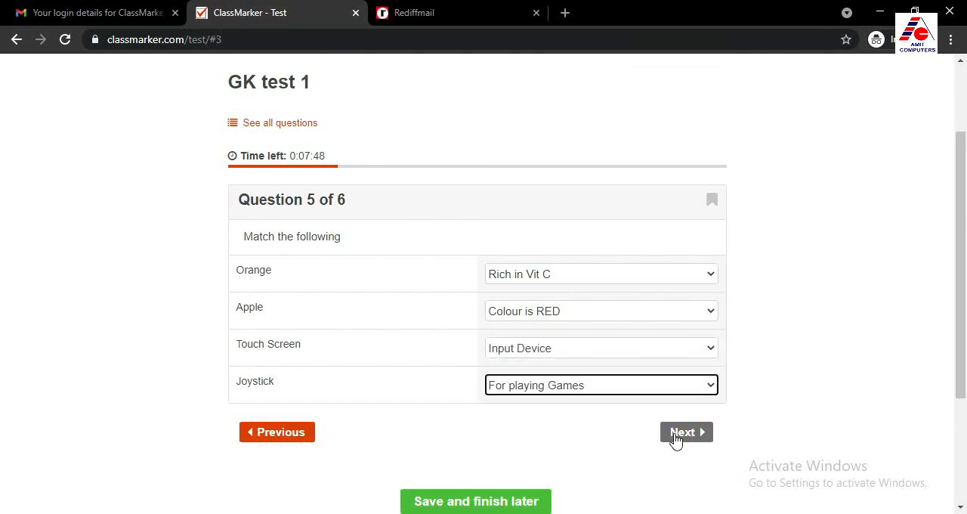
click(684, 435)
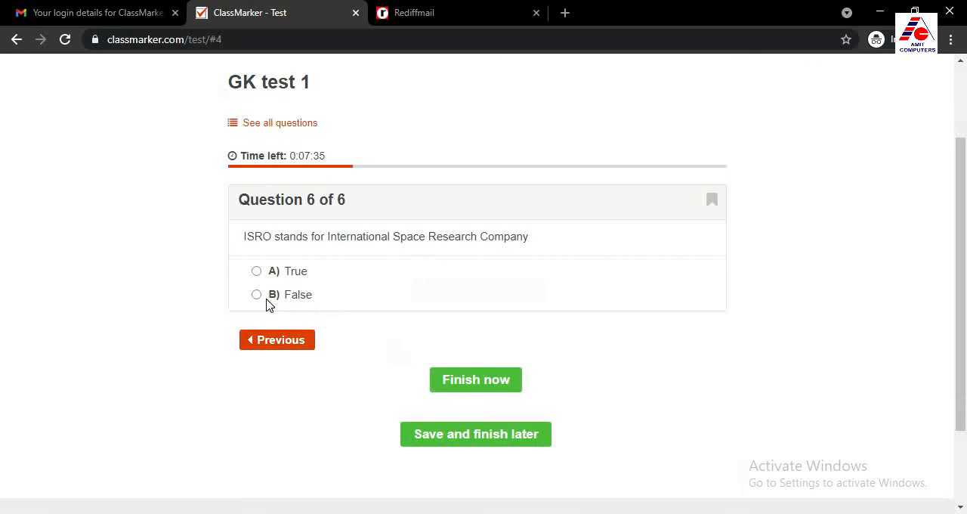
Answer False to question 6 on what ISRO stands for, then finish the test and confirm the submission
click(257, 294)
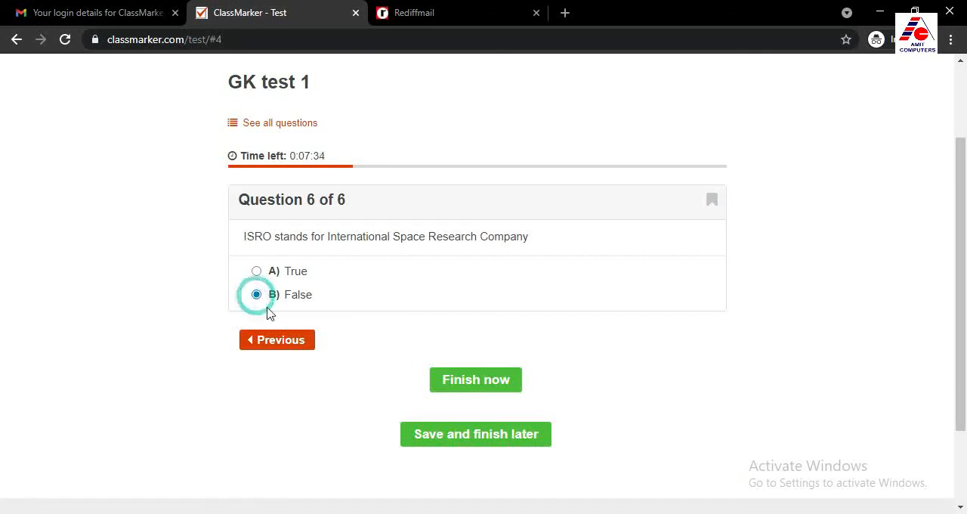
click(473, 385)
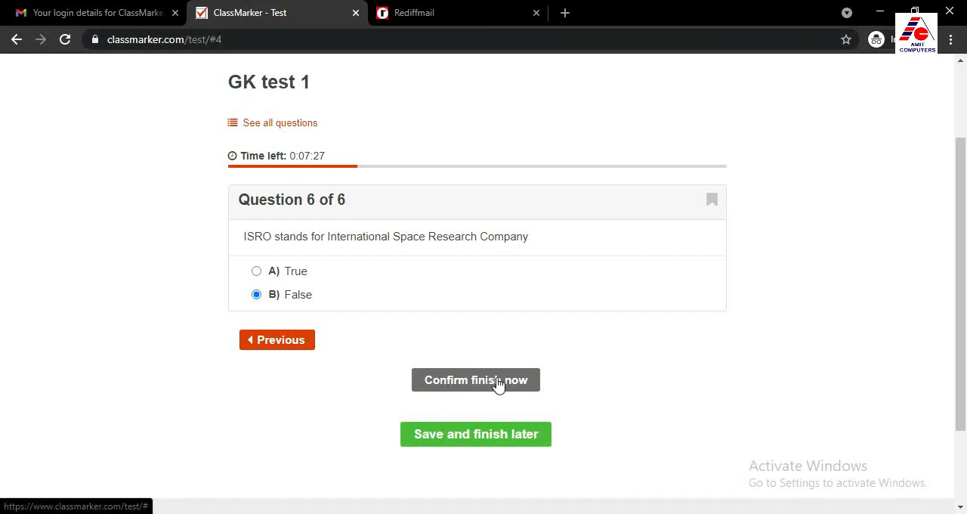
click(470, 387)
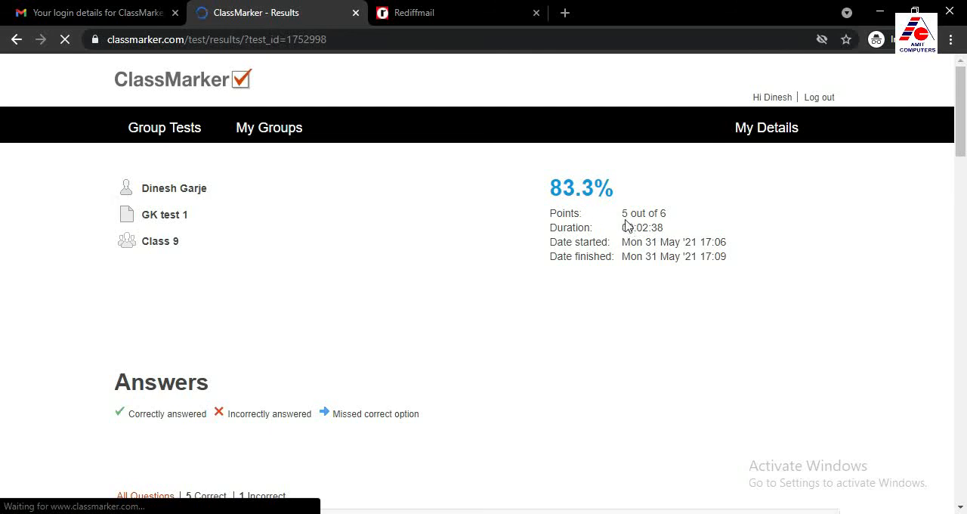
Review the member's GK test 1 result, checking the score summary and the marked answers to all six questions
scroll(591, 272, down, 4)
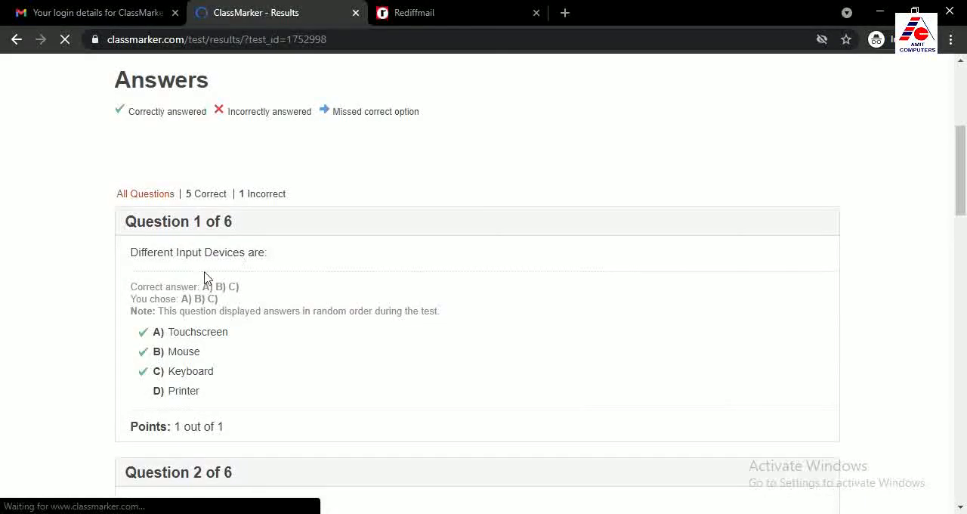
scroll(222, 320, down, 4)
scroll(265, 306, down, 8)
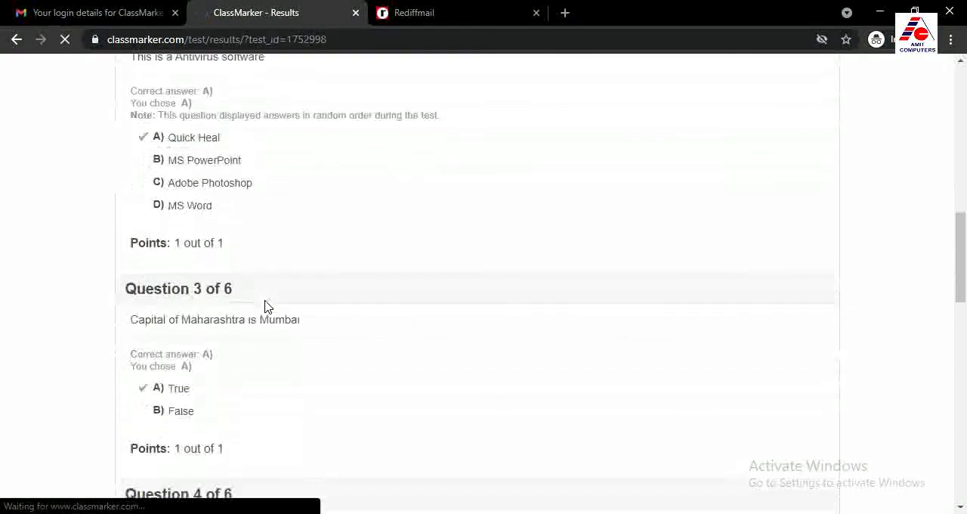
scroll(265, 308, down, 7)
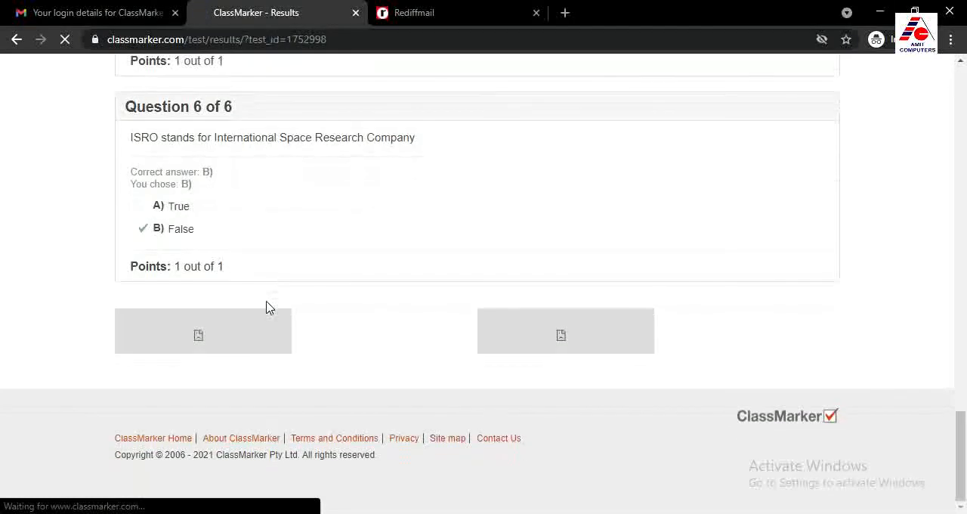
scroll(329, 306, up, 7)
scroll(328, 304, up, 13)
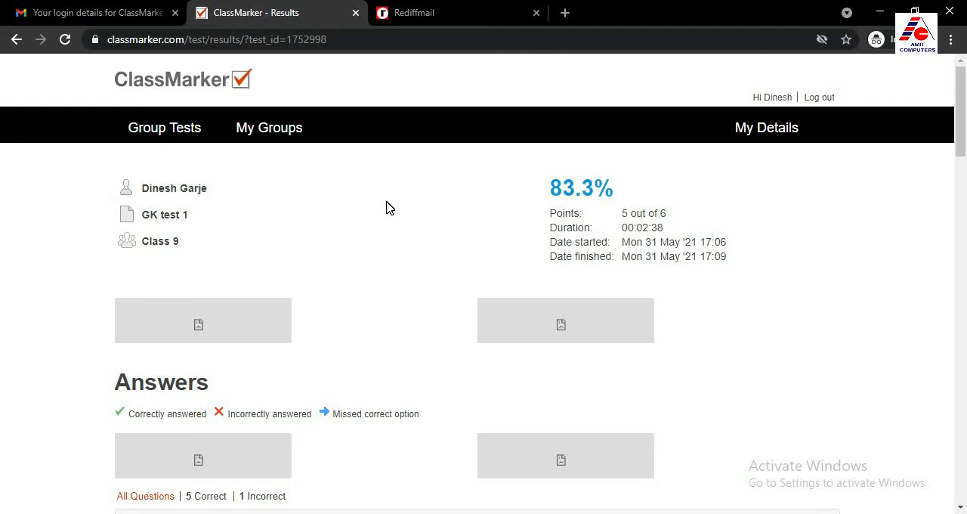
Switch to the administrator's ClassMarker window and open the Class 9 results of GK test 1 from the dashboard
mouse_move(503, 513)
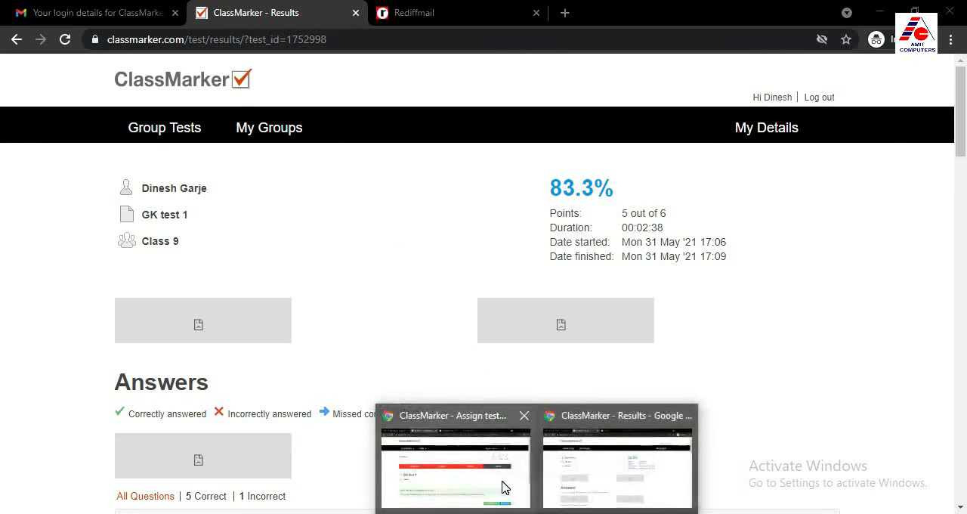
click(505, 484)
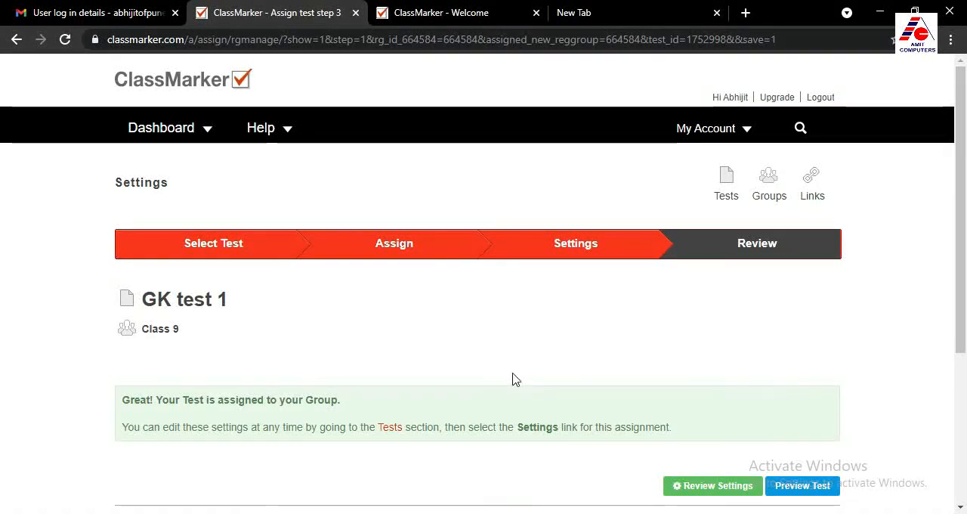
click(163, 122)
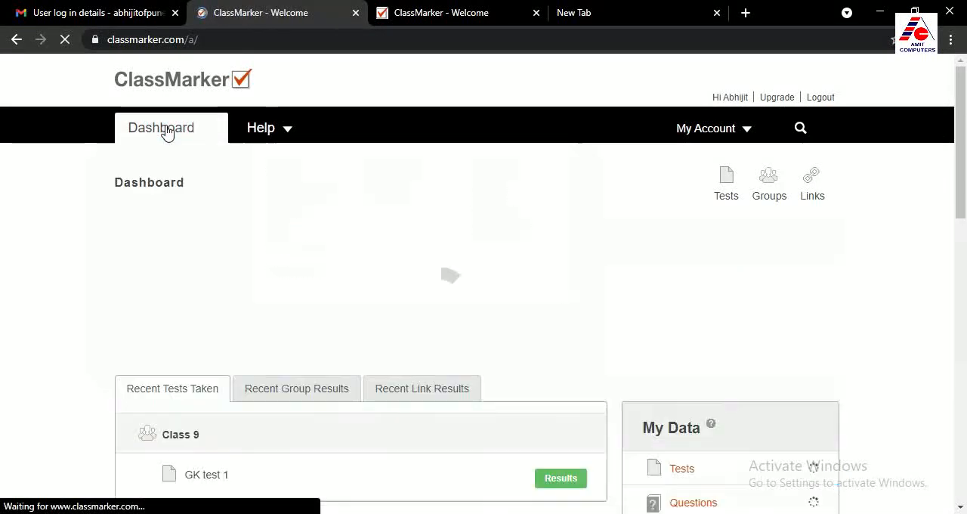
mouse_move(549, 342)
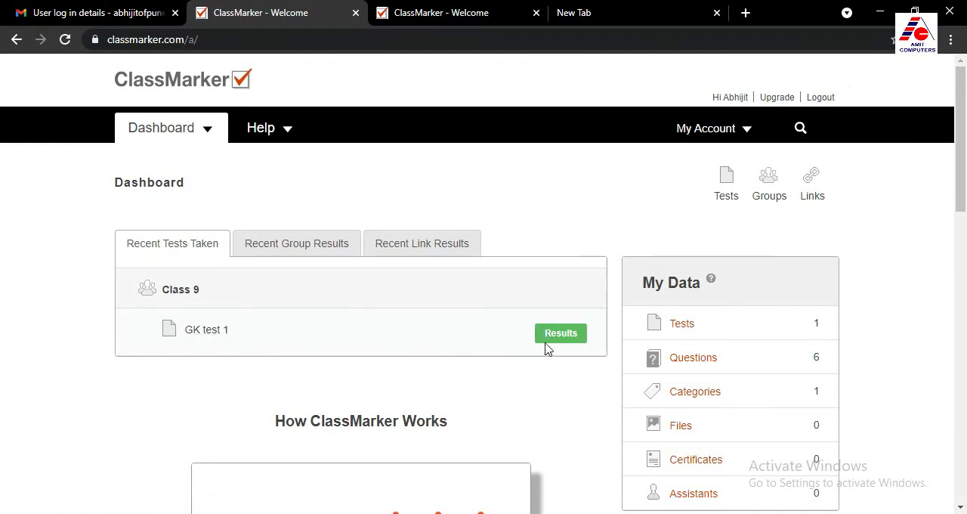
click(560, 335)
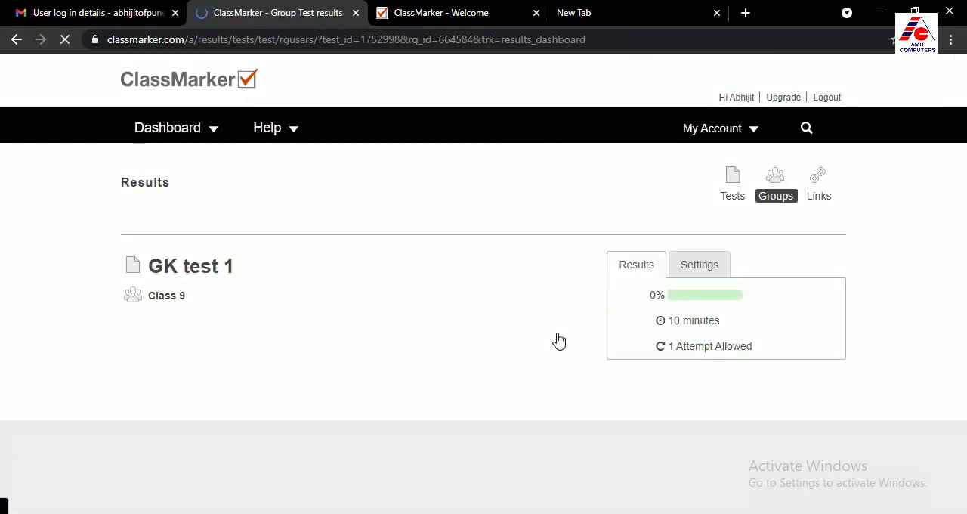
scroll(445, 295, down, 5)
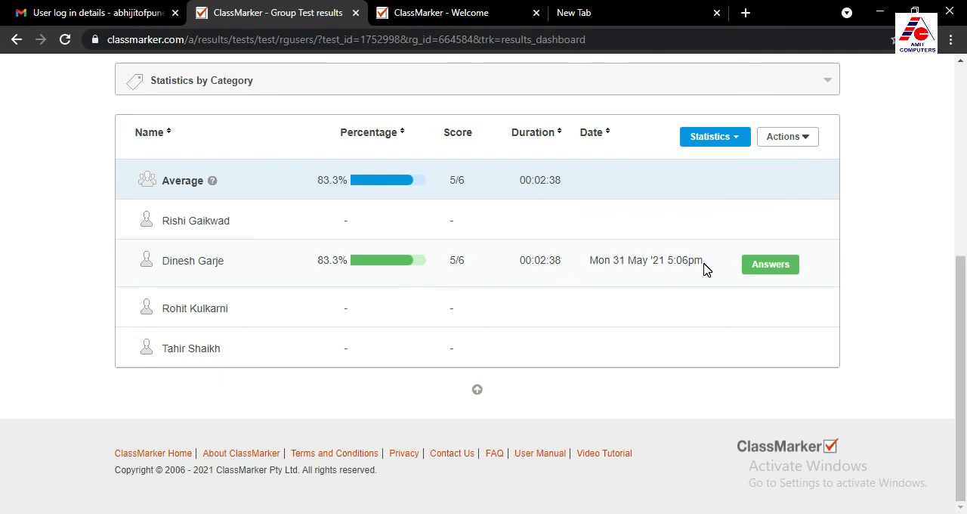
Open the submitted answers of the member who took GK test 1, review them question by question and close them
click(765, 266)
scroll(571, 293, down, 1)
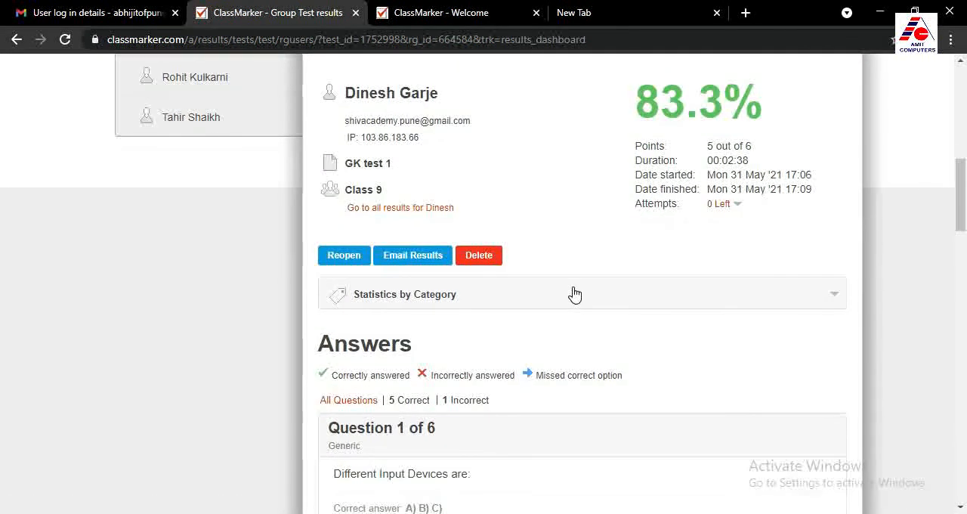
scroll(594, 302, down, 3)
scroll(597, 302, down, 12)
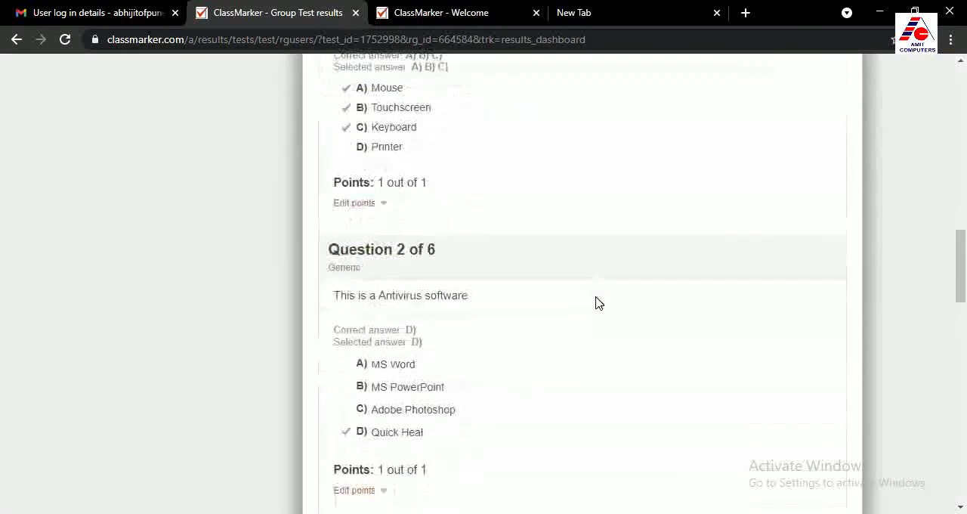
scroll(597, 303, down, 5)
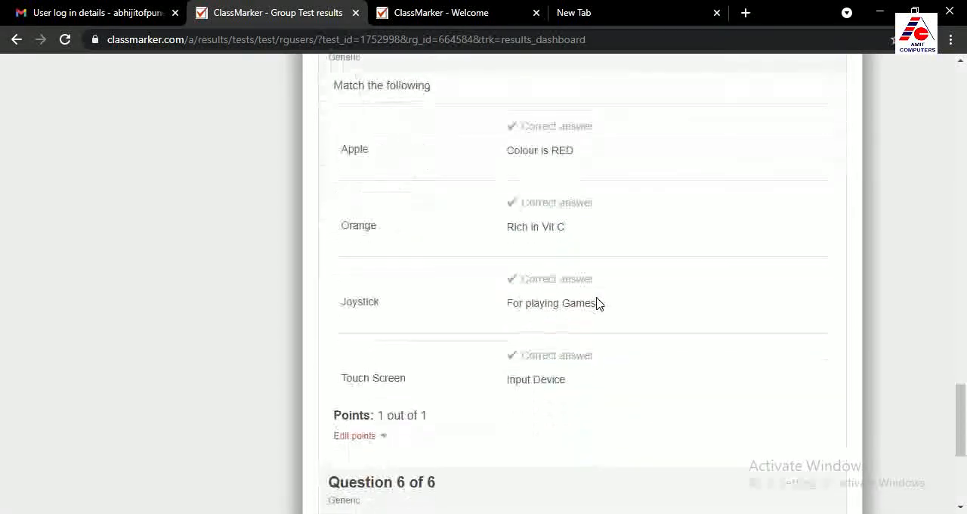
scroll(603, 252, up, 20)
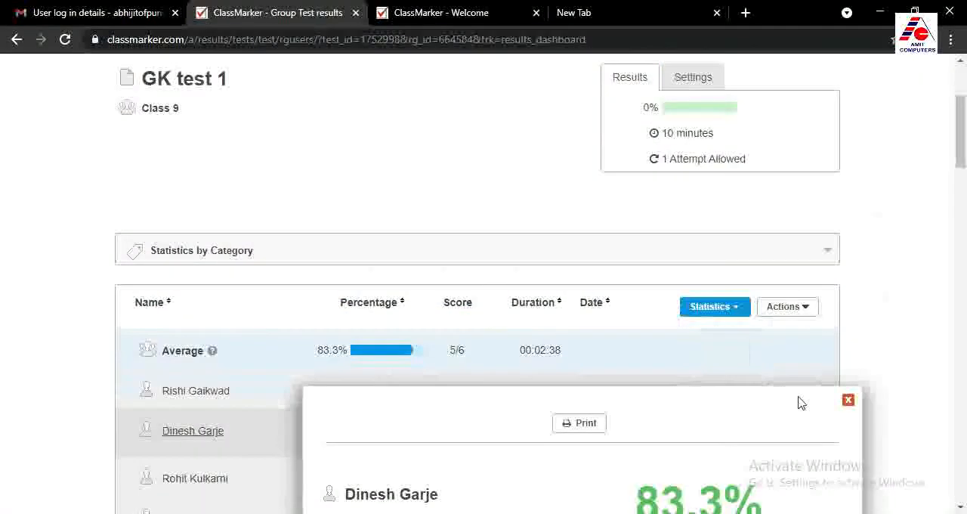
click(849, 399)
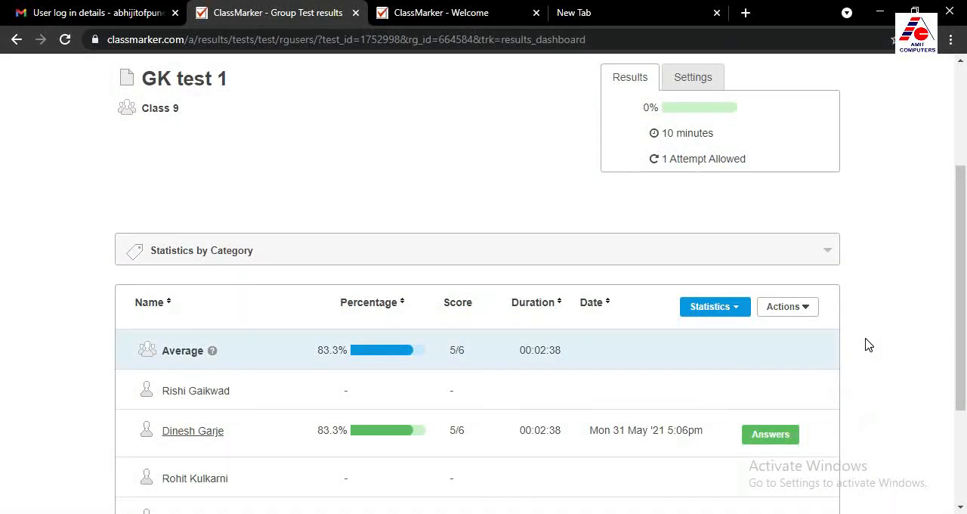
Examine the GK test 1 results page for Class 9, including each member's percentage, score, duration and date
scroll(853, 335, up, 2)
scroll(853, 334, down, 1)
scroll(853, 335, down, 2)
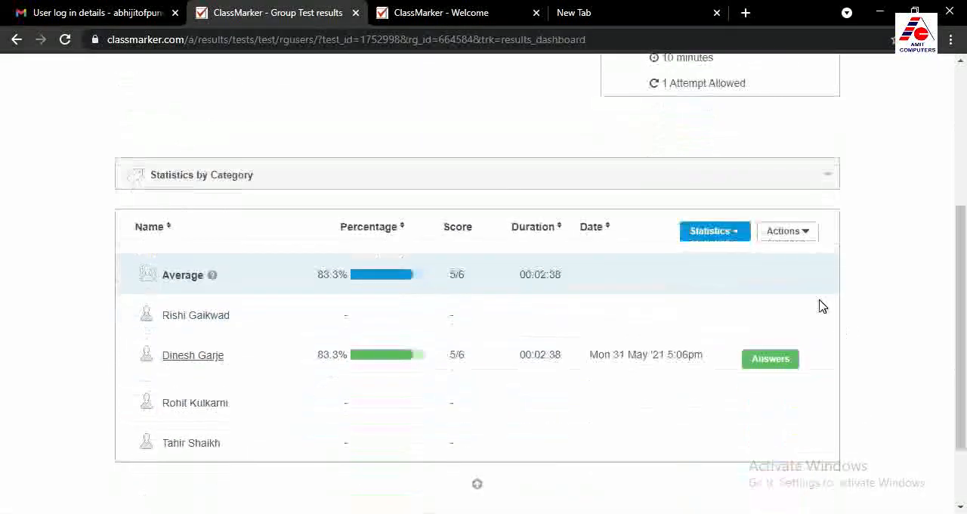
scroll(823, 306, down, 1)
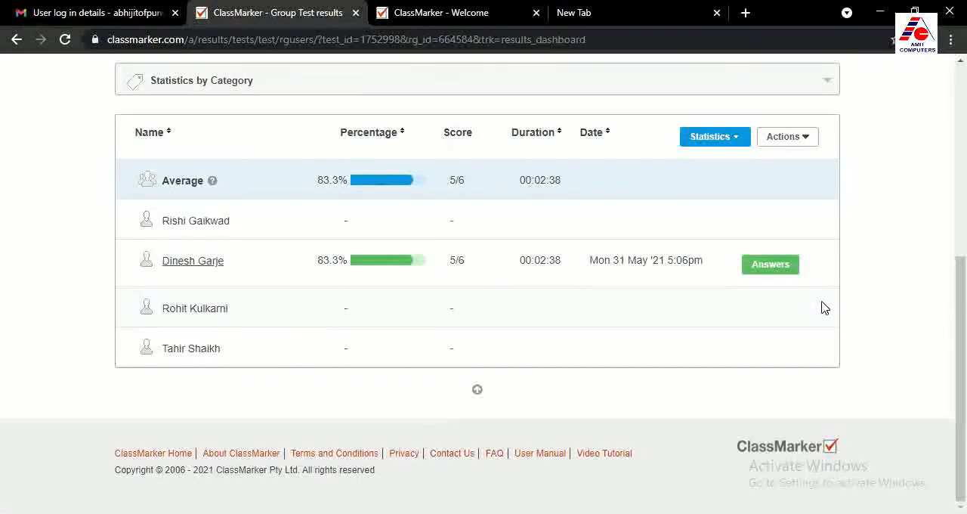
scroll(823, 306, up, 5)
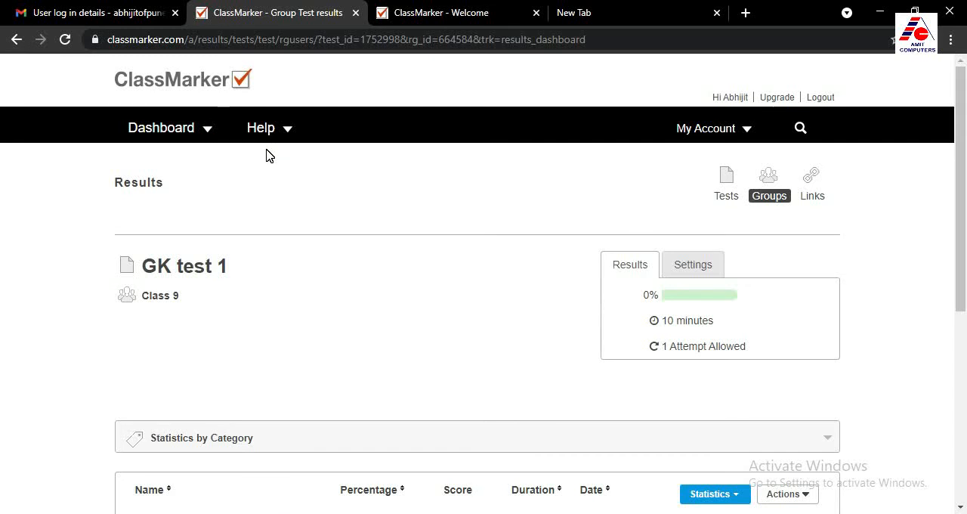